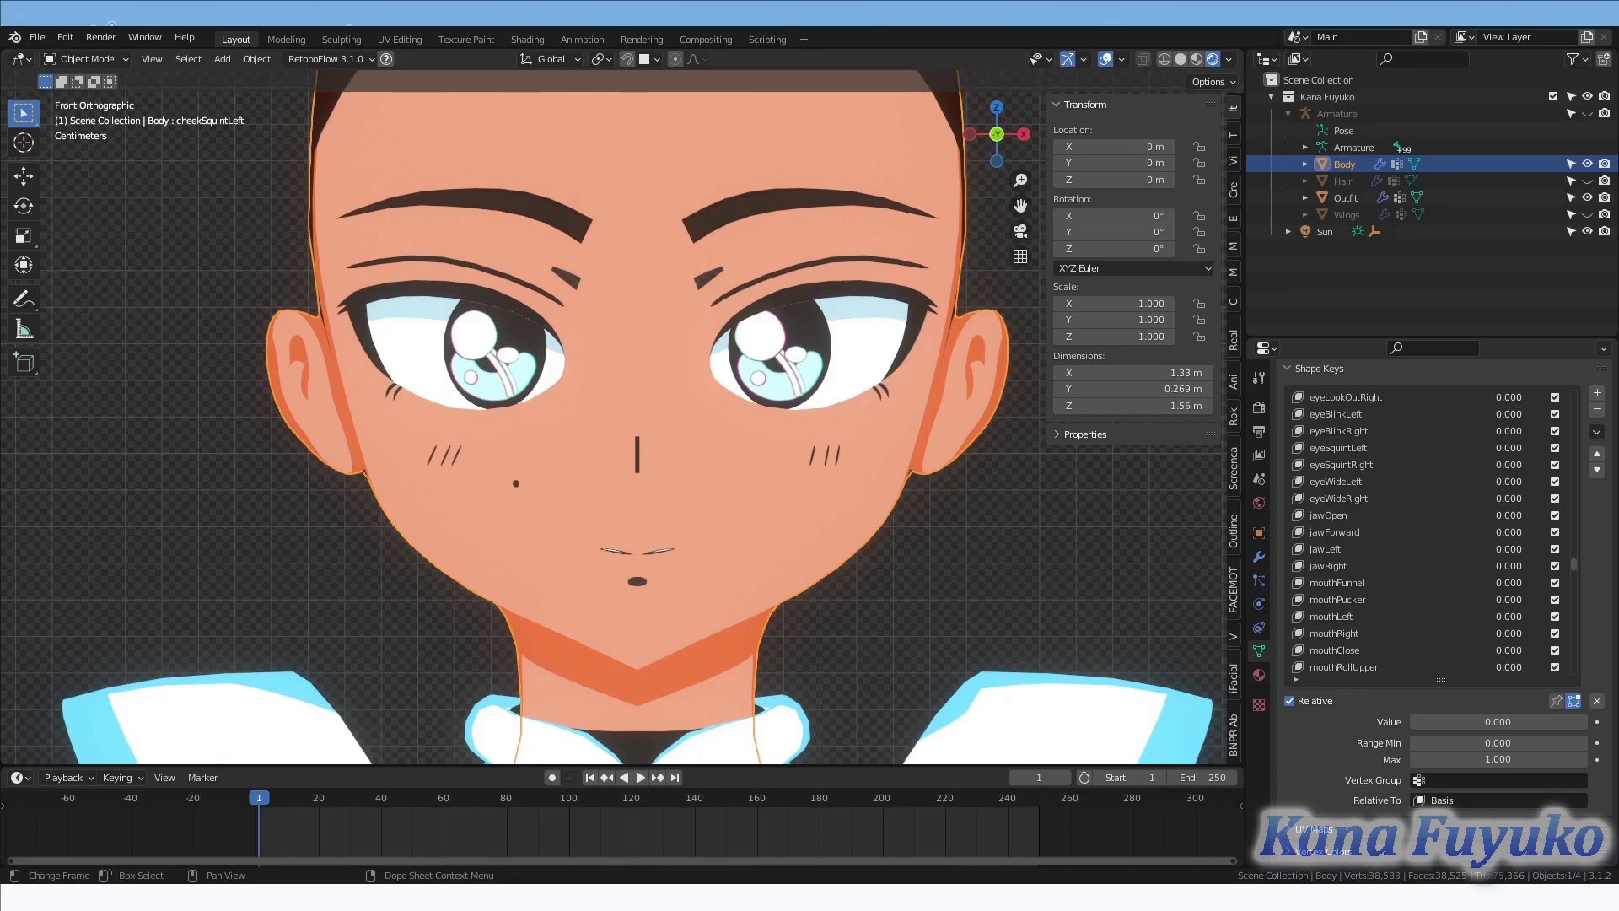
Set the Body mesh's eyeBlinkLeft shape key to 1.000 to close the character's left eye.
shift+middle_drag(756, 445, 746, 529)
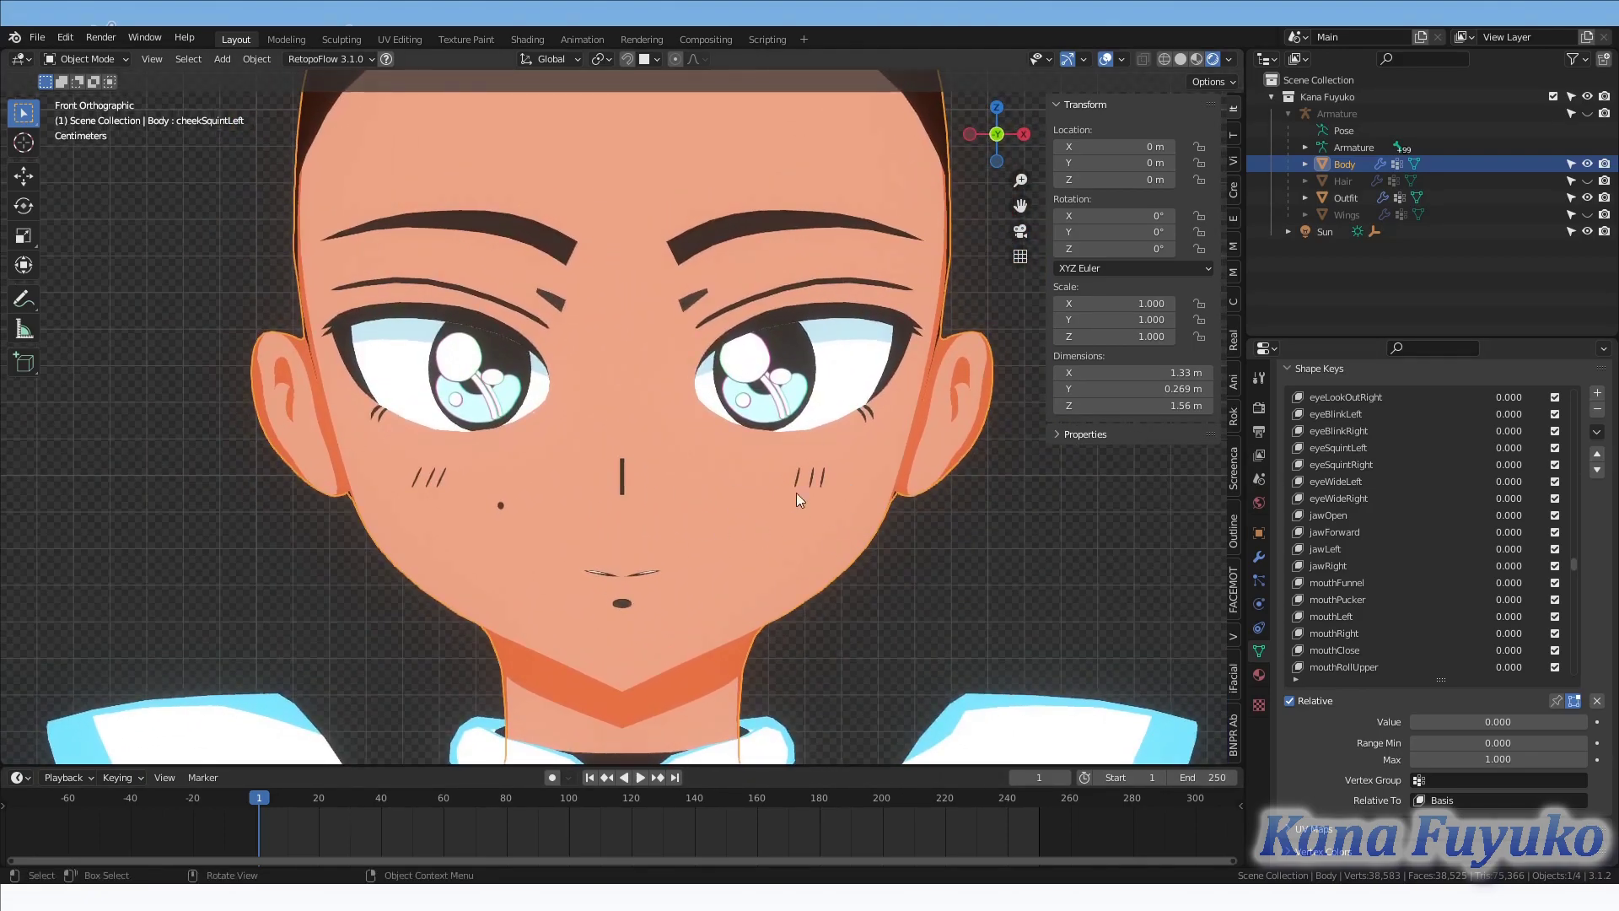
click(1376, 480)
scroll(1491, 607, up, 12)
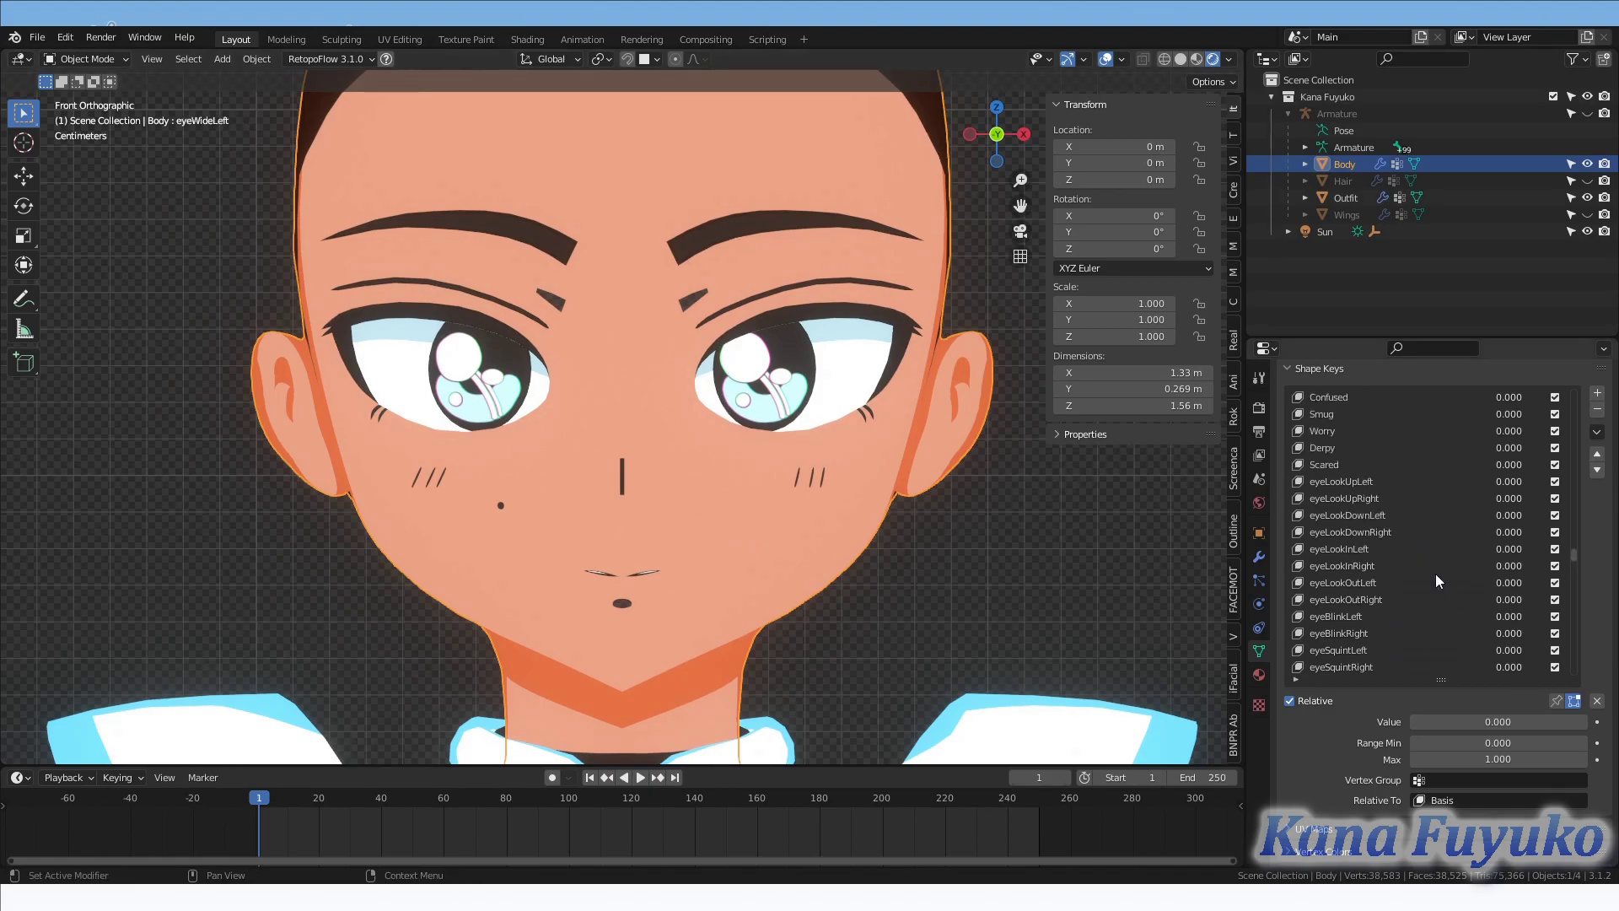
scroll(1383, 580, down, 5)
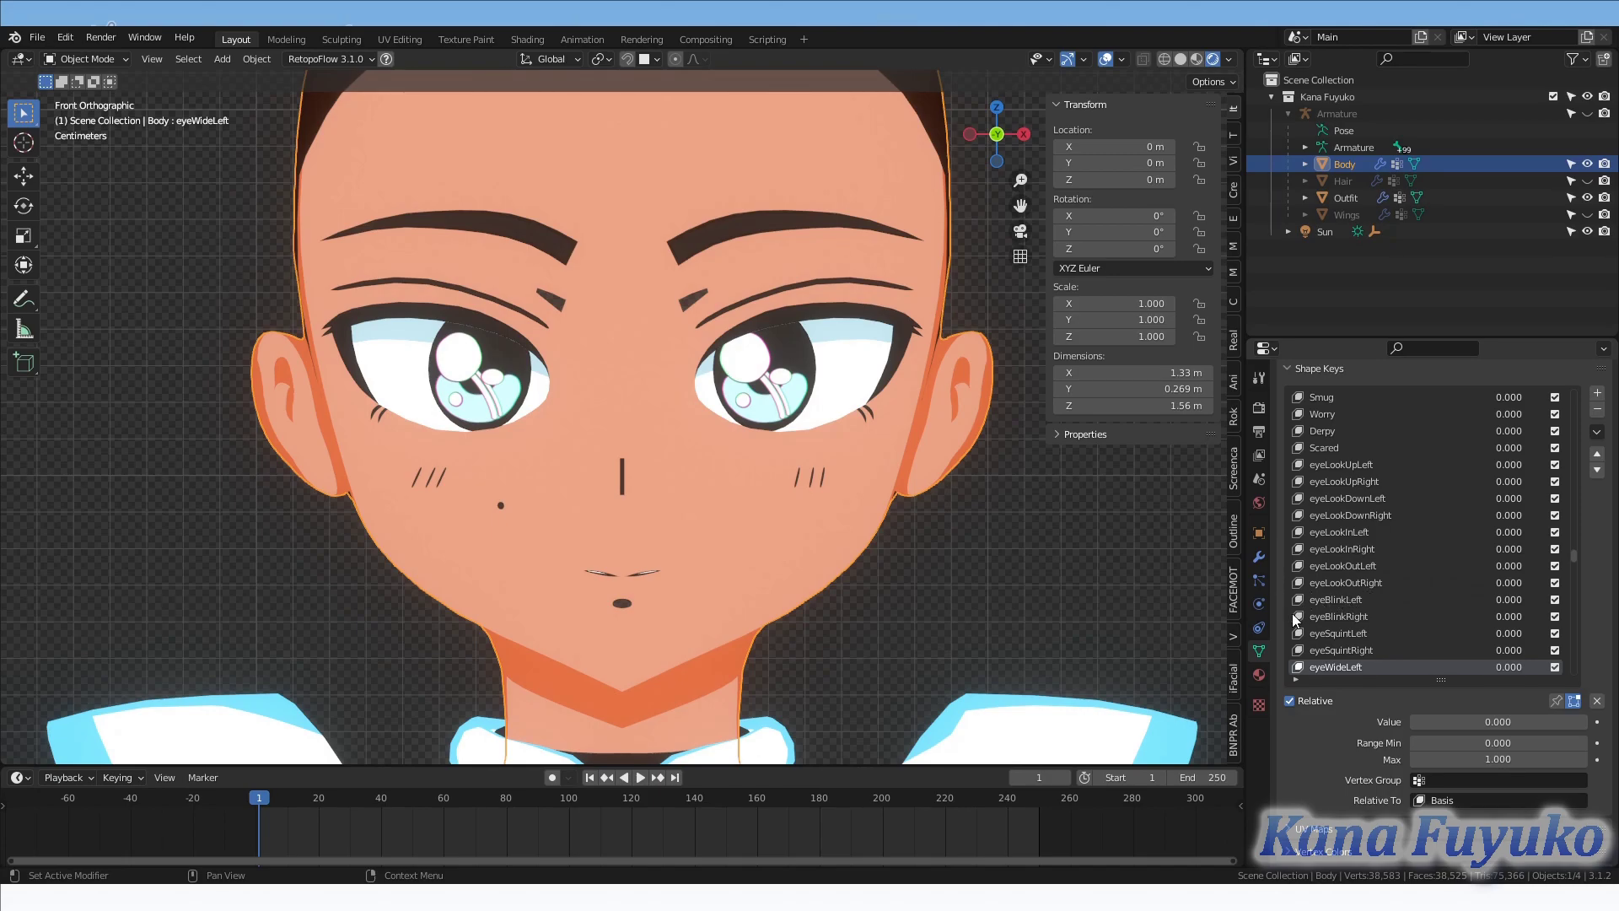
click(1349, 599)
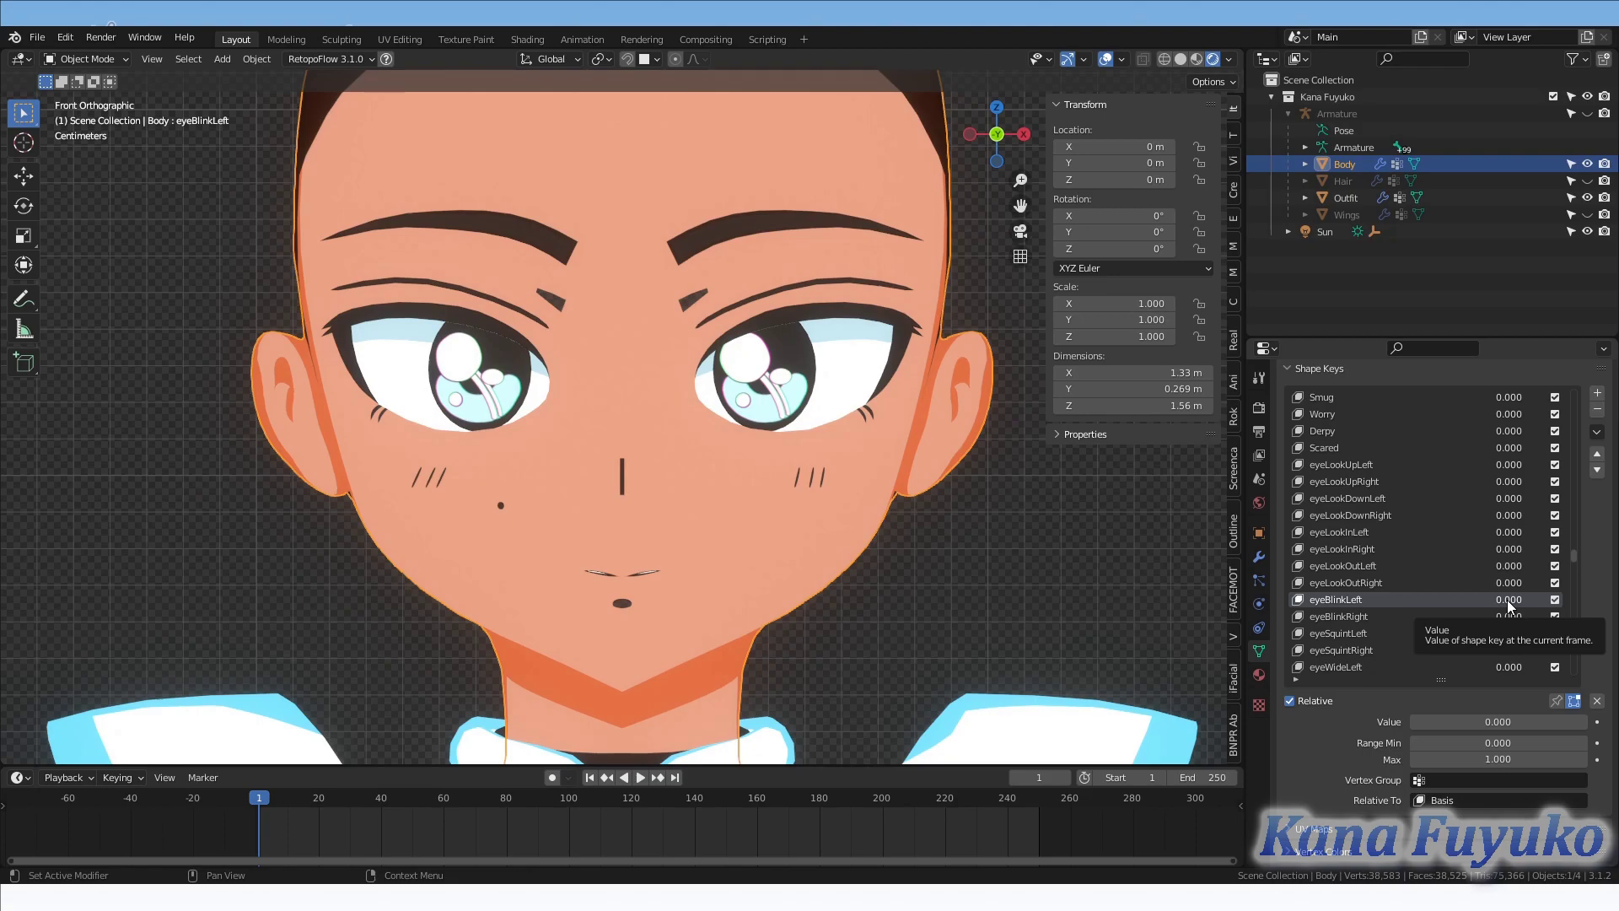
shift+middle_drag(1031, 645, 1034, 658)
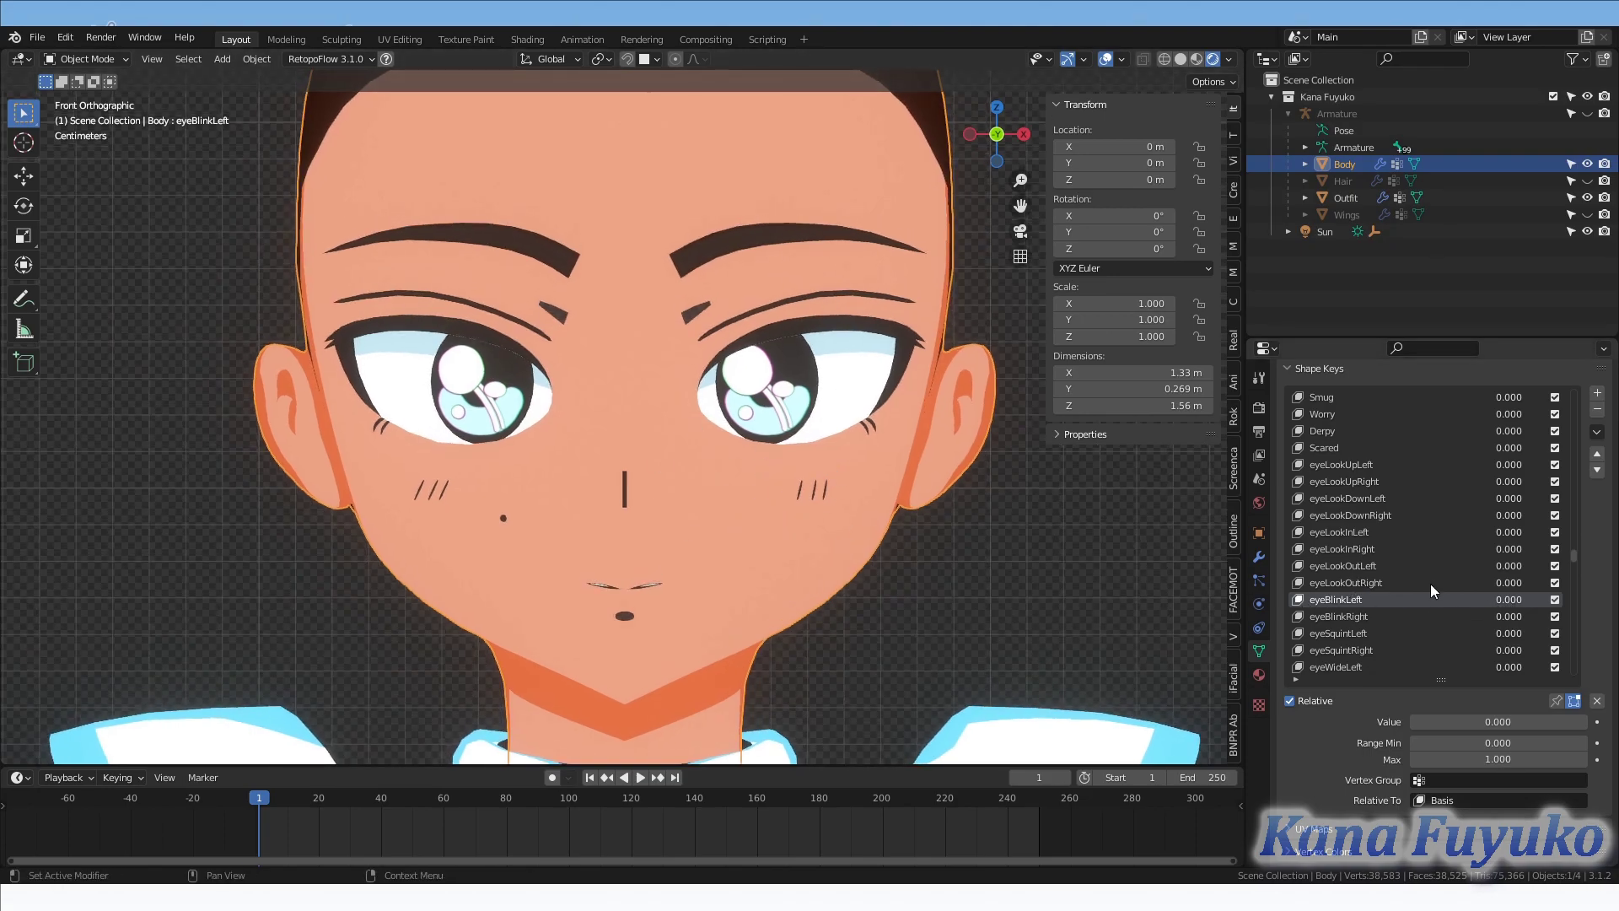
scroll(1399, 581, down, 3)
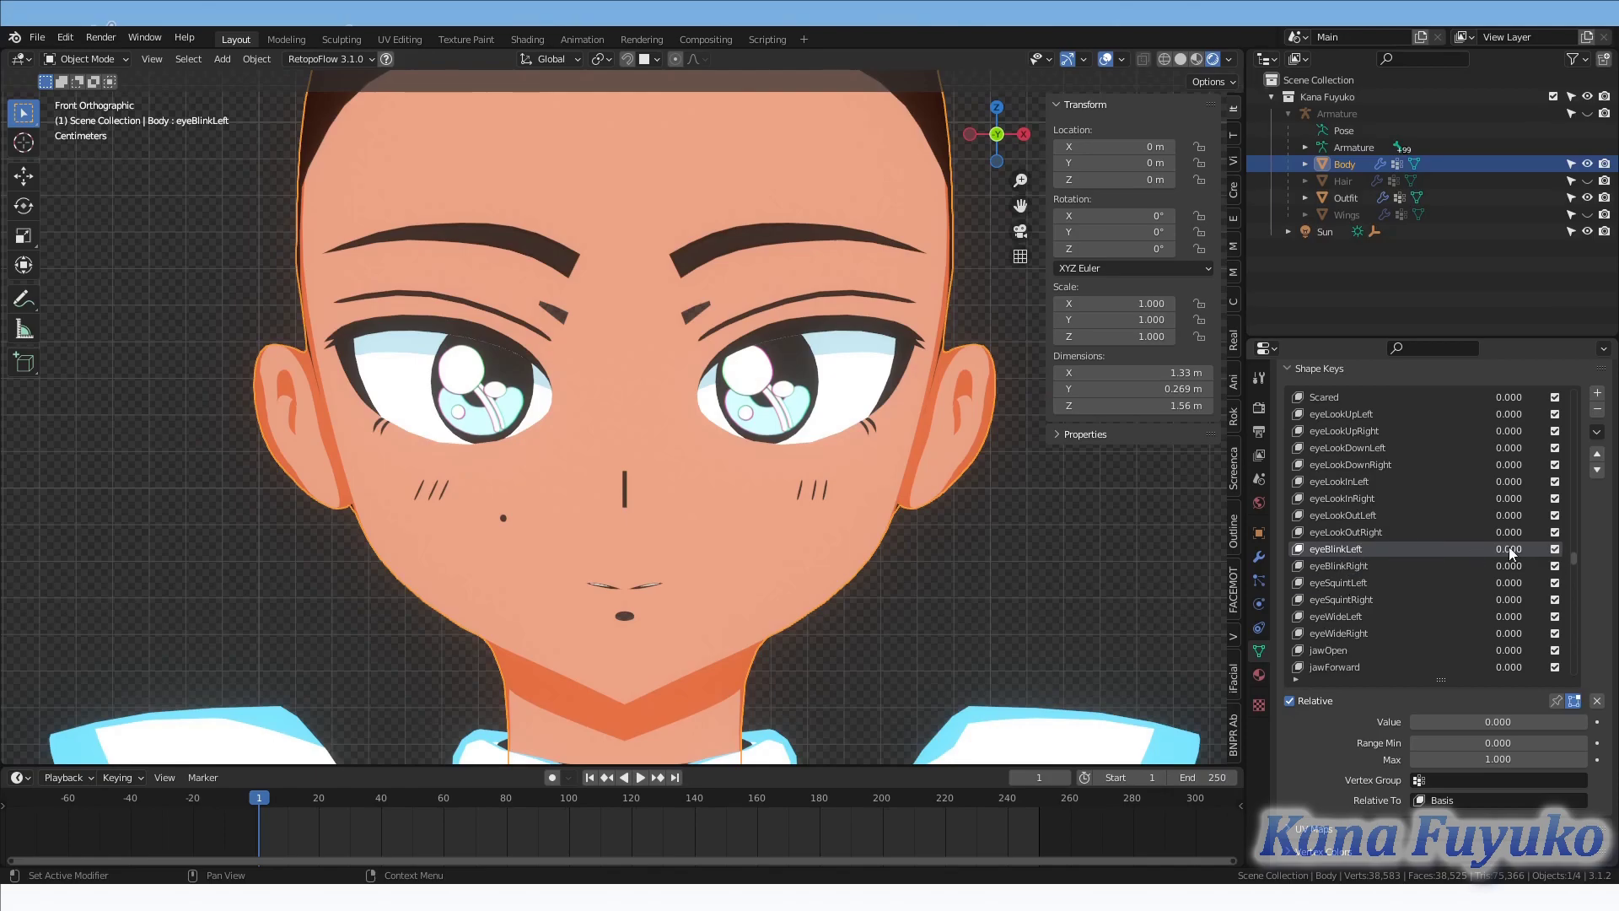
drag(1489, 550, 1551, 546)
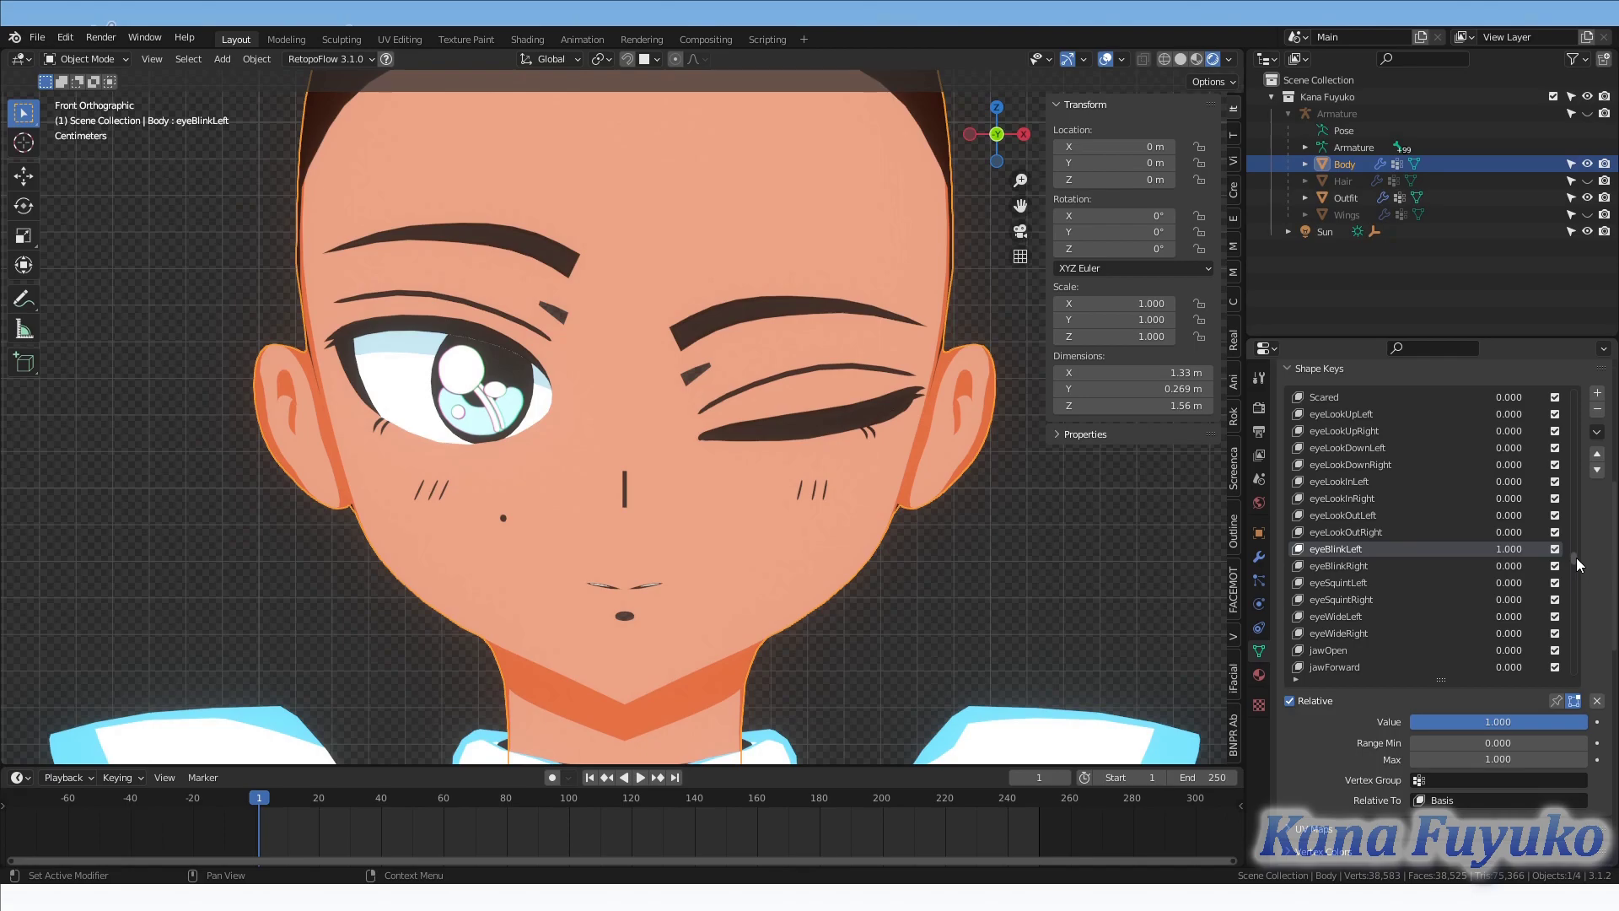
Select the cheekSquintLeft shape key and set its value to 1.000.
scroll(1580, 565, down, 7)
scroll(1510, 570, down, 3)
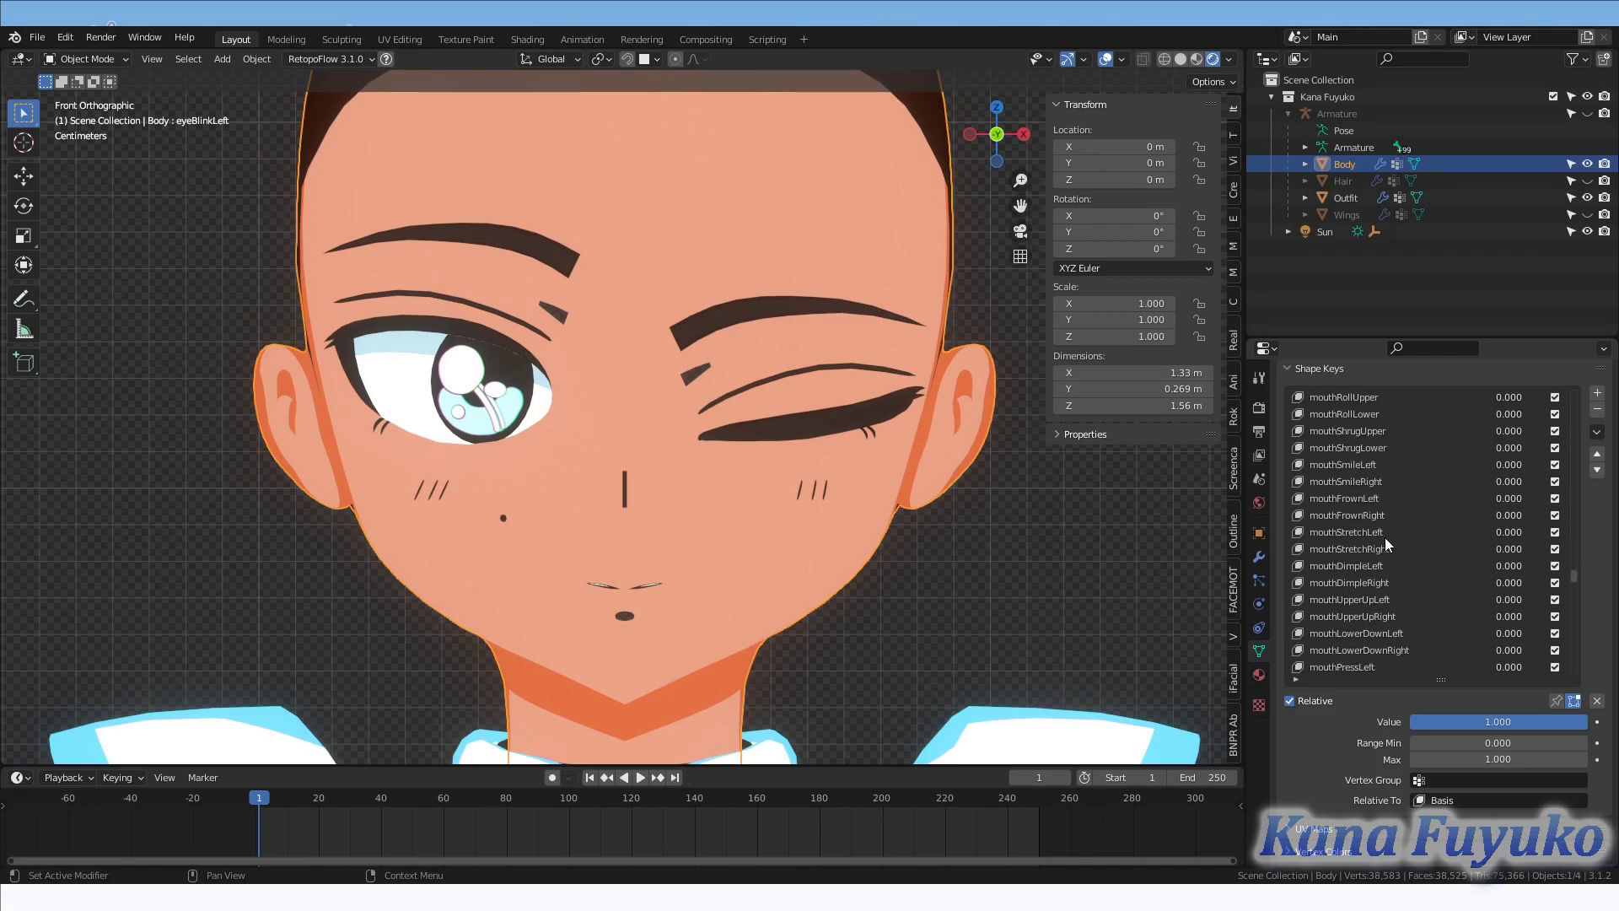
click(1374, 465)
scroll(1373, 446, down, 1)
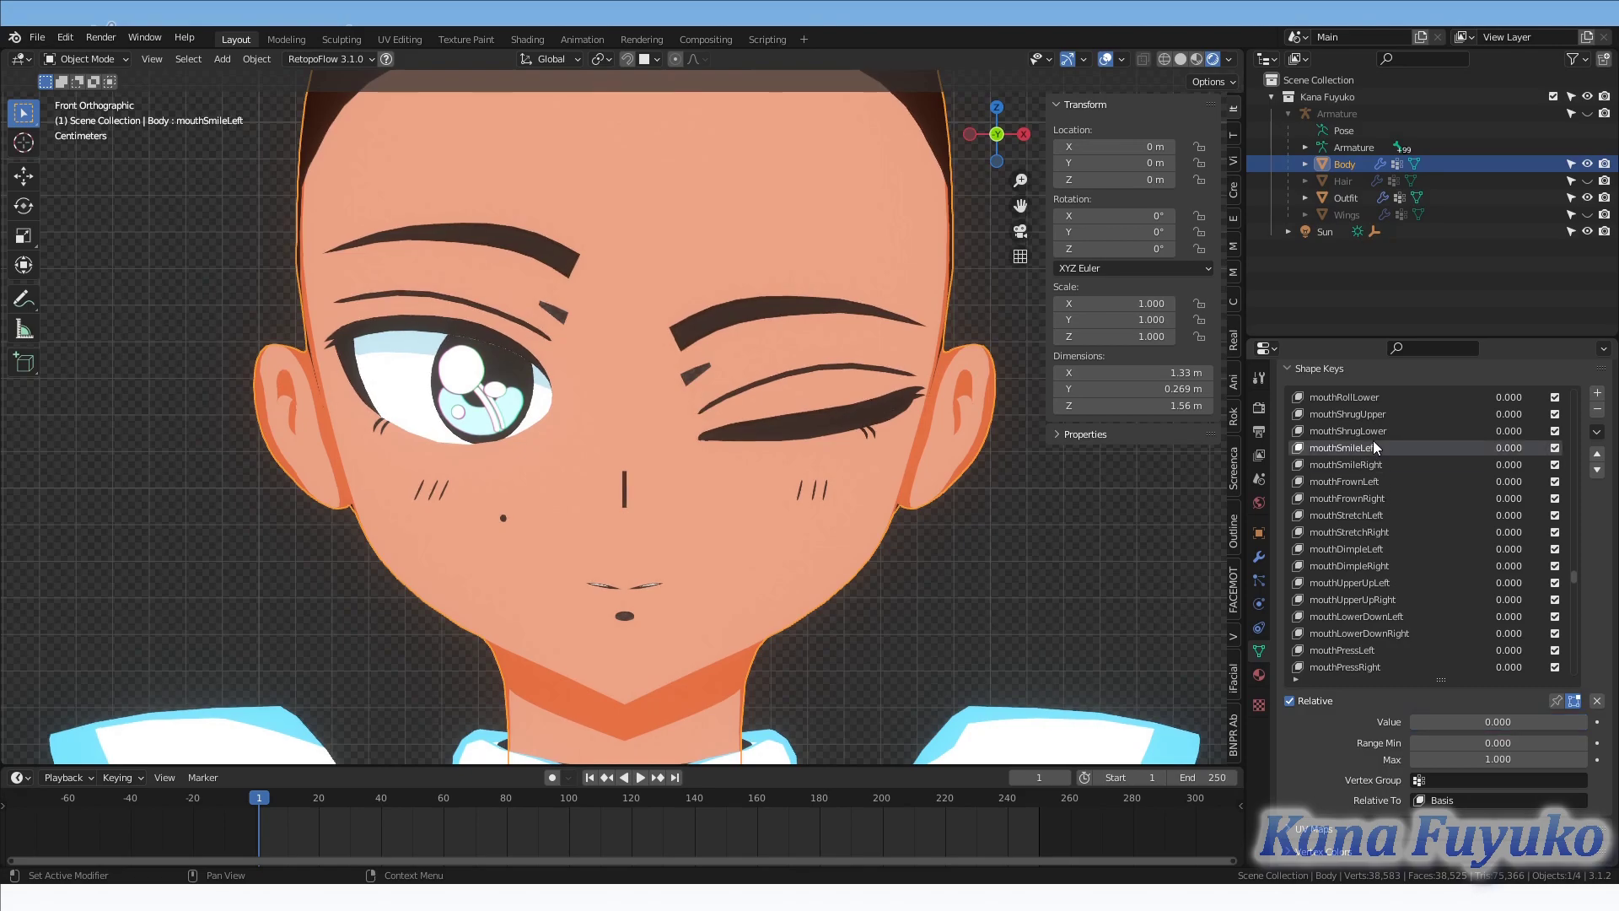
scroll(1366, 590, down, 1)
scroll(1383, 624, down, 10)
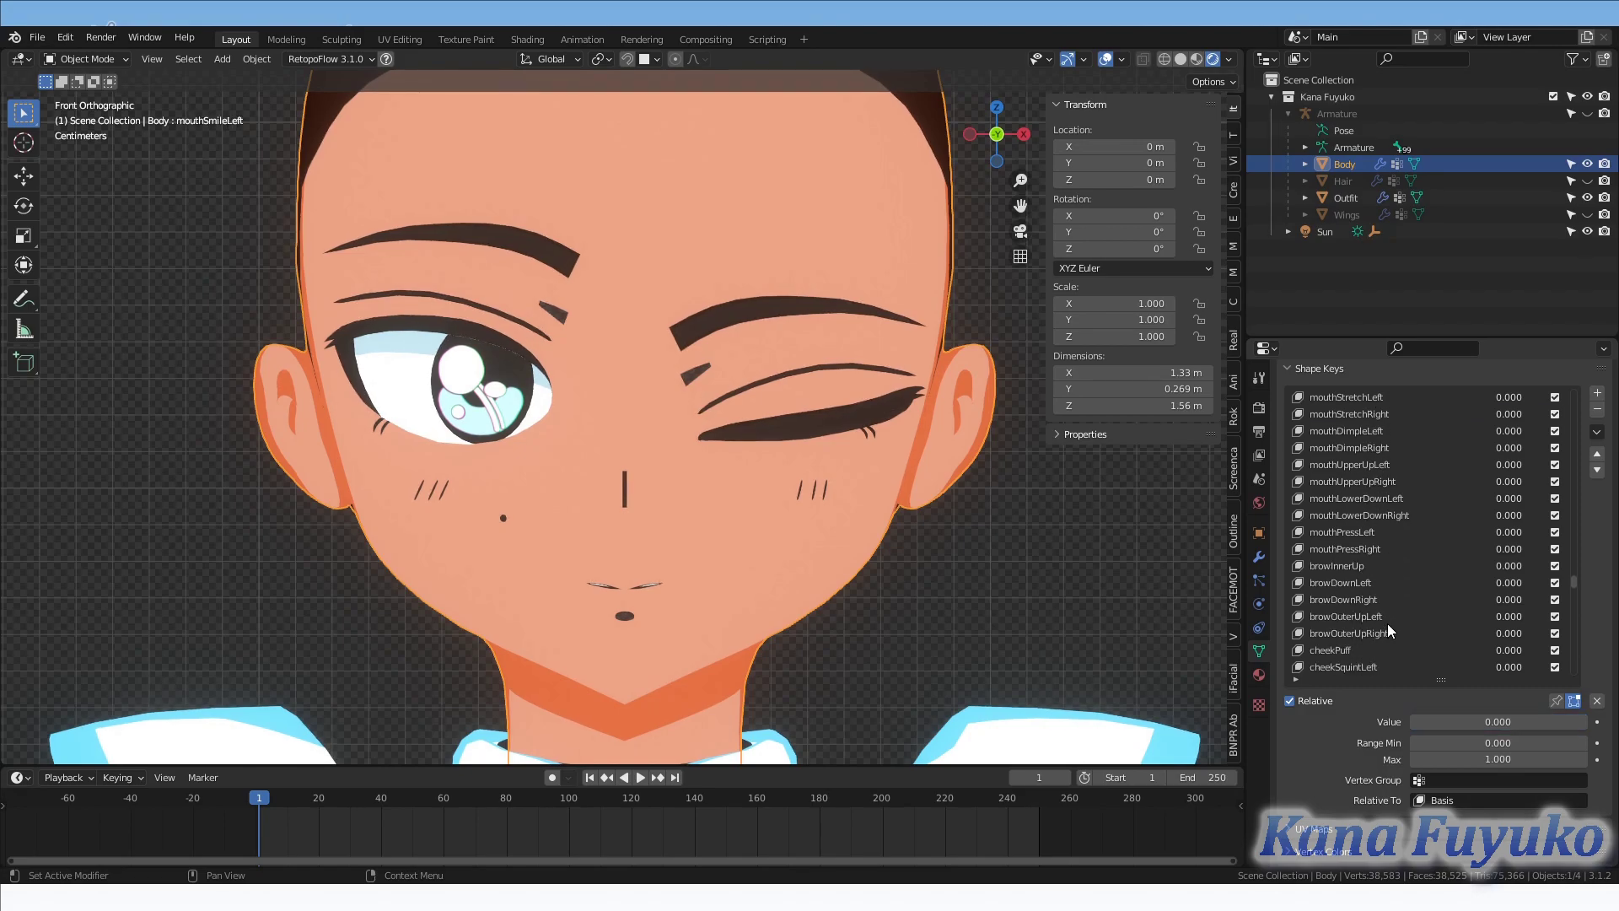
click(1362, 582)
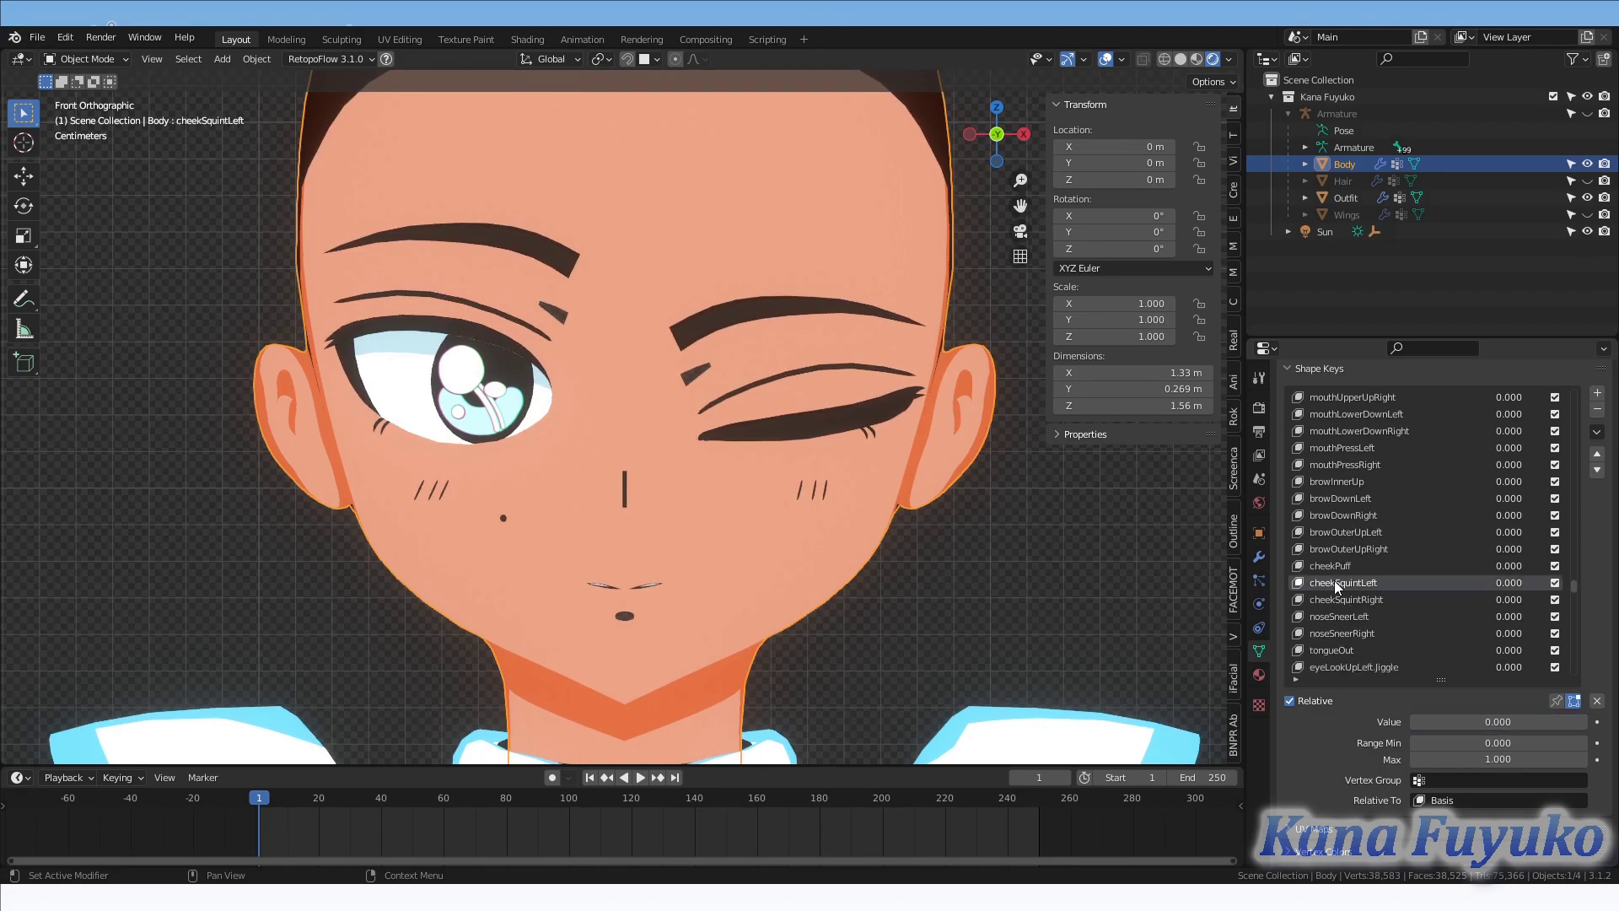
drag(1508, 590, 1543, 594)
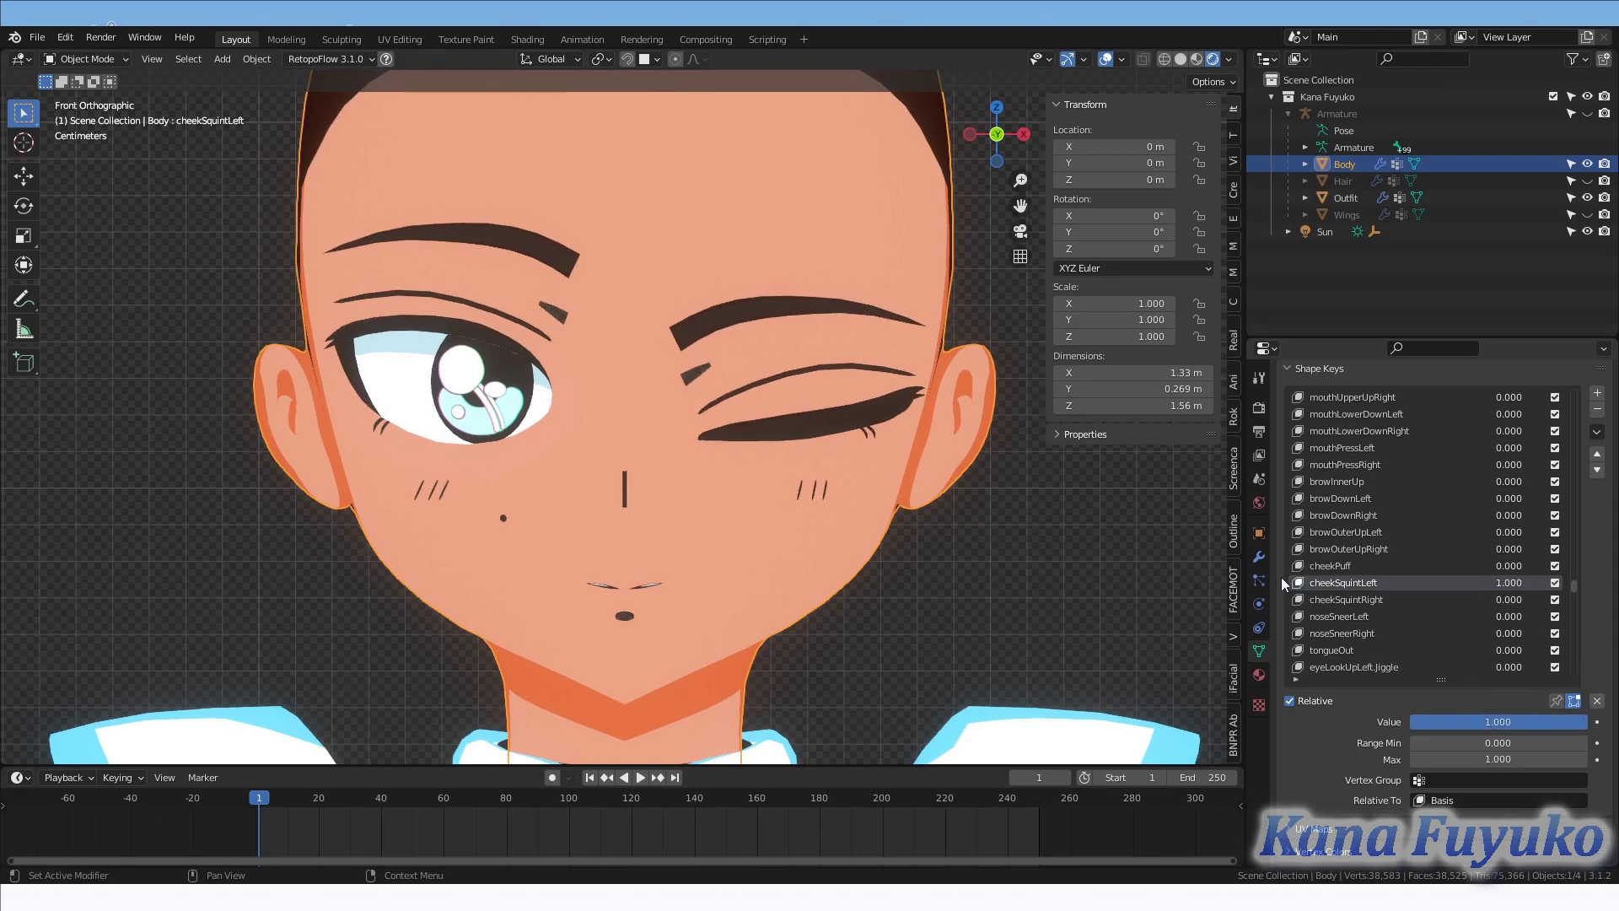
Enter Edit Mode on the Body mesh with cheekSquintLeft active and shape key display in Edit Mode enabled.
key(Tab)
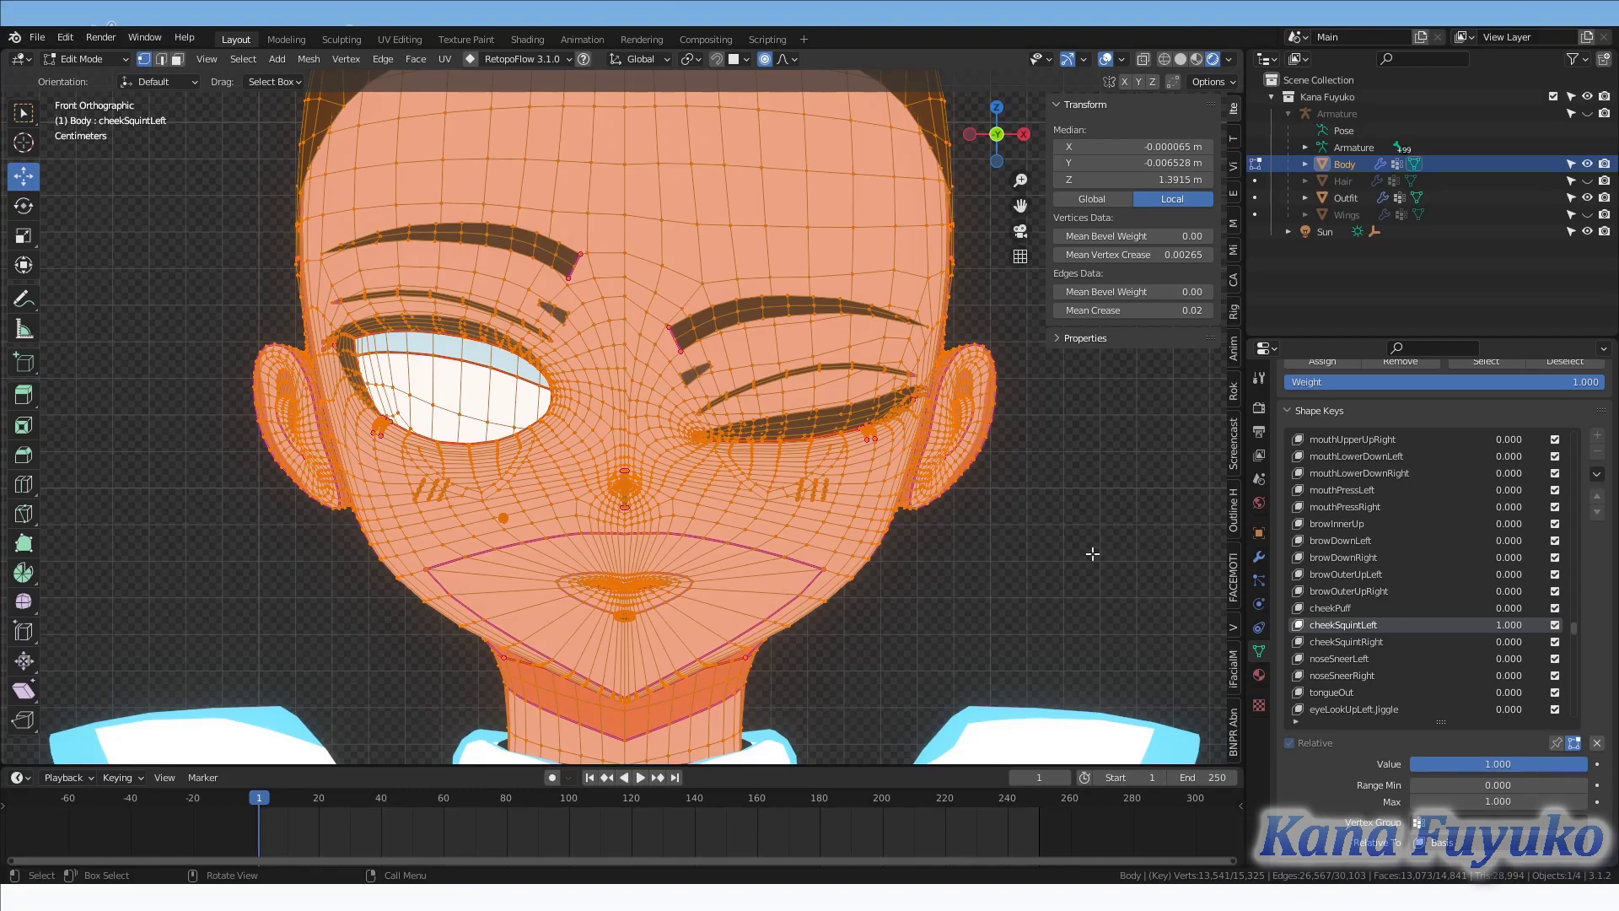
key(Tab)
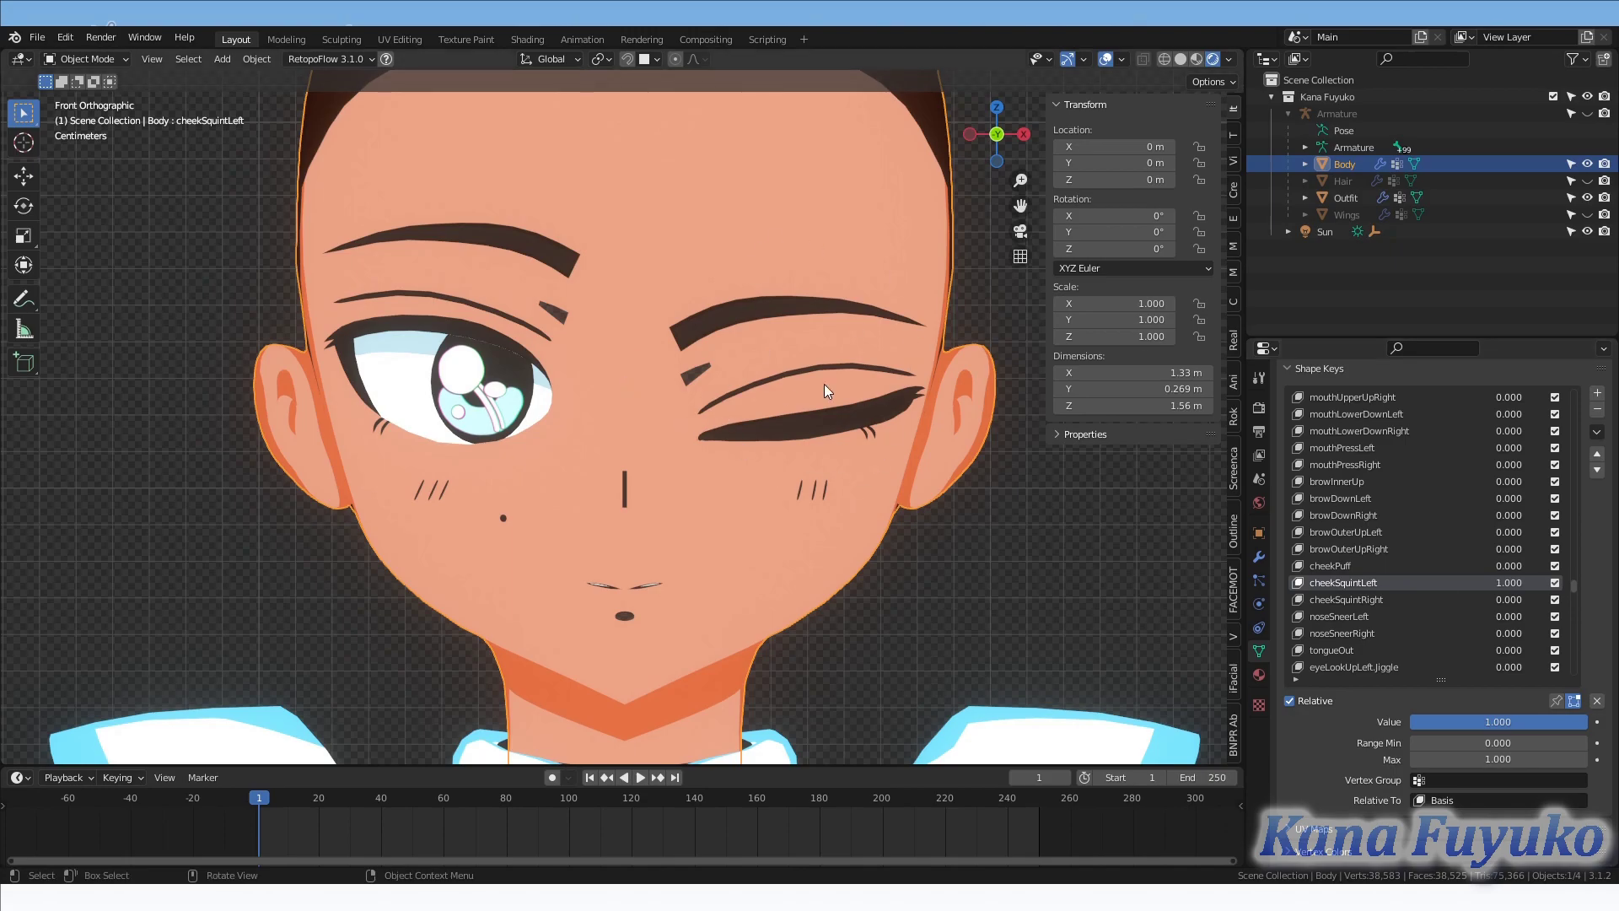
click(1573, 701)
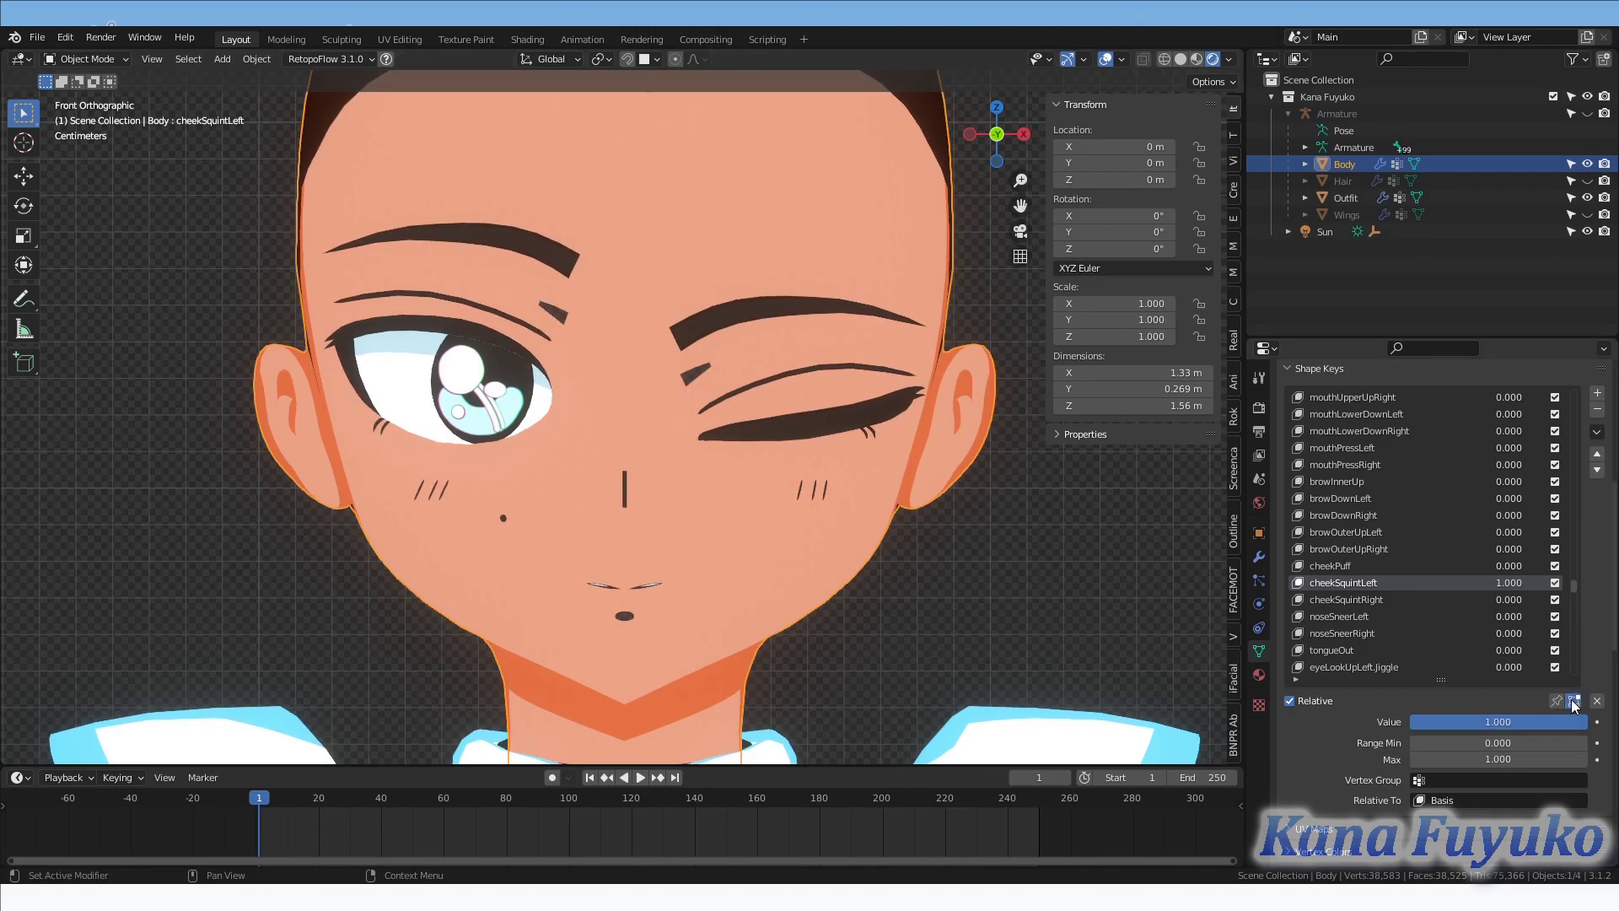
scroll(742, 531, up, 4)
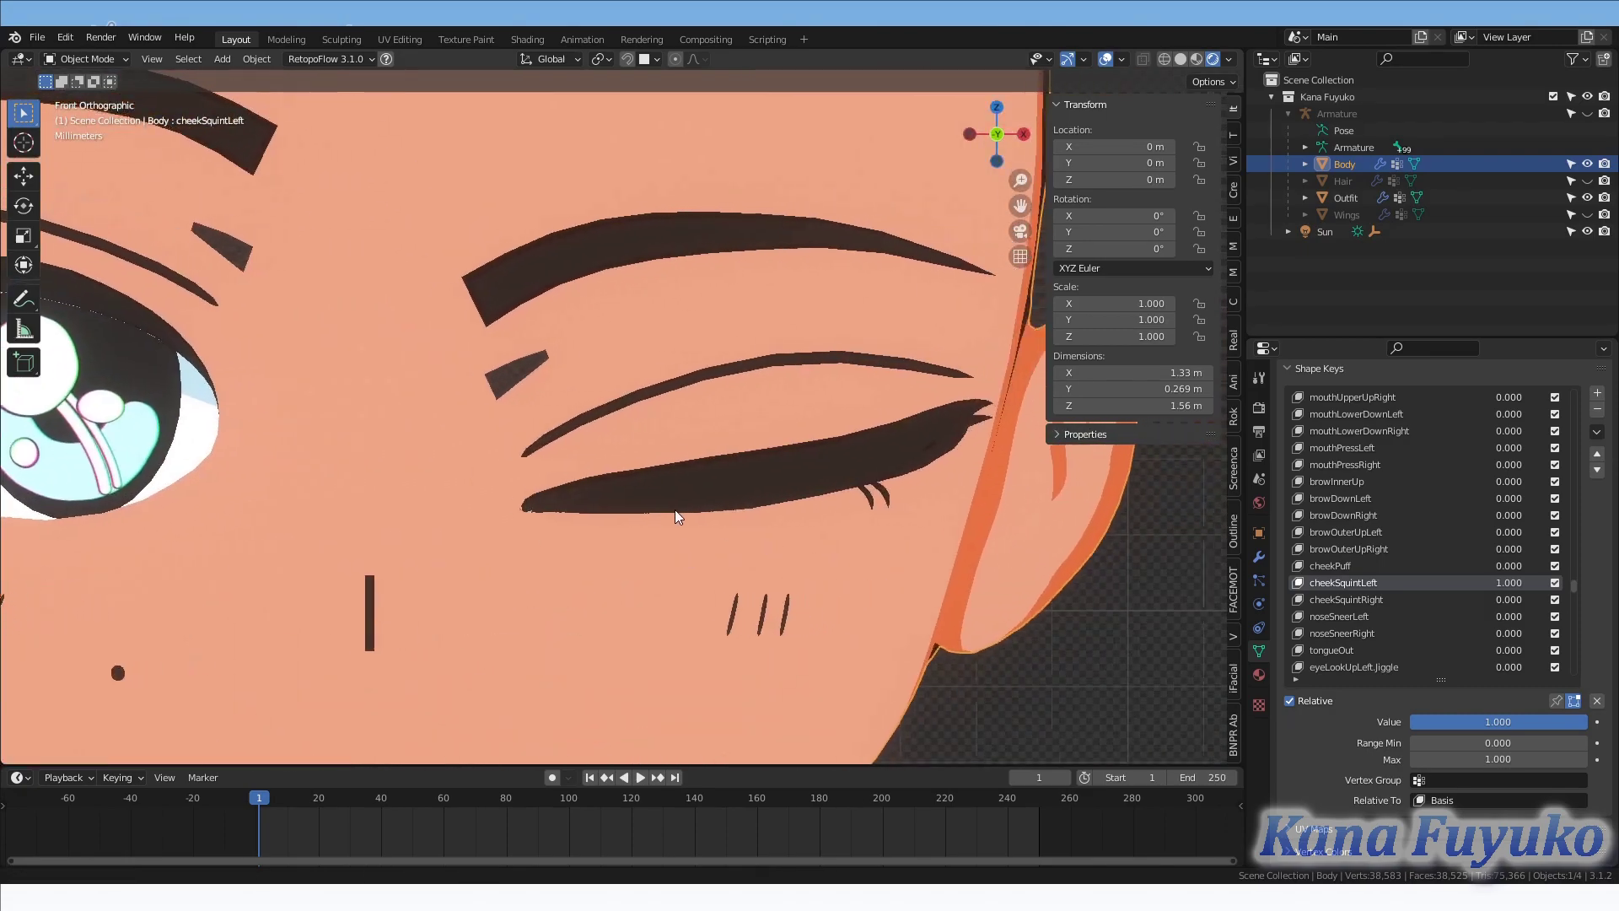
scroll(676, 407, down, 2)
key(Tab)
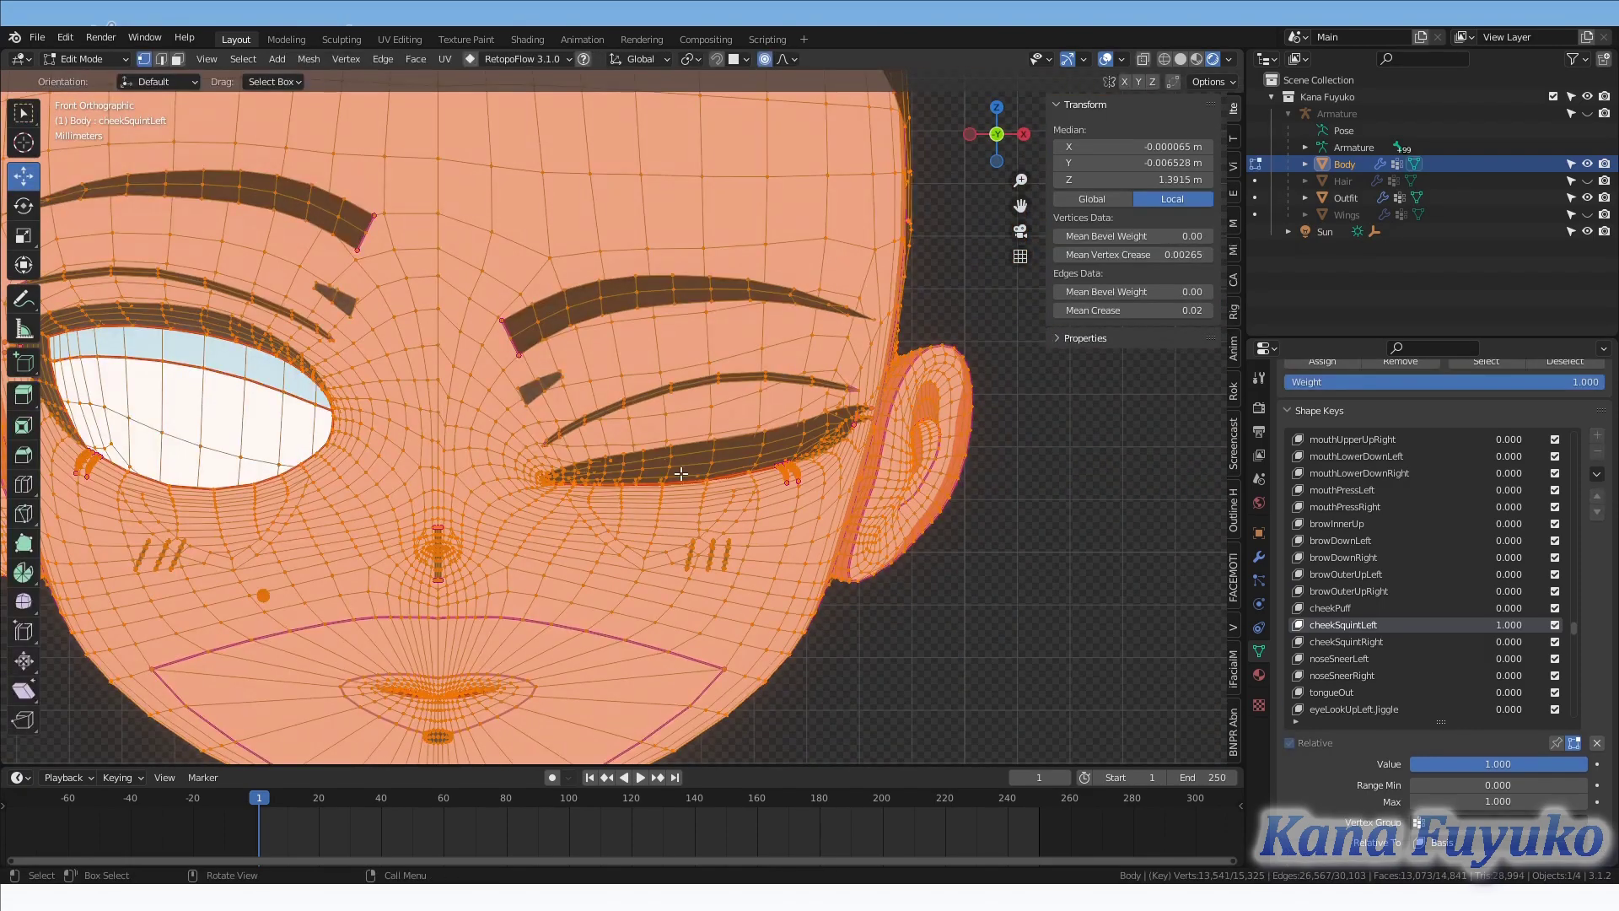
scroll(676, 447, up, 2)
drag(659, 442, 705, 516)
key(Tab)
key(Tab)
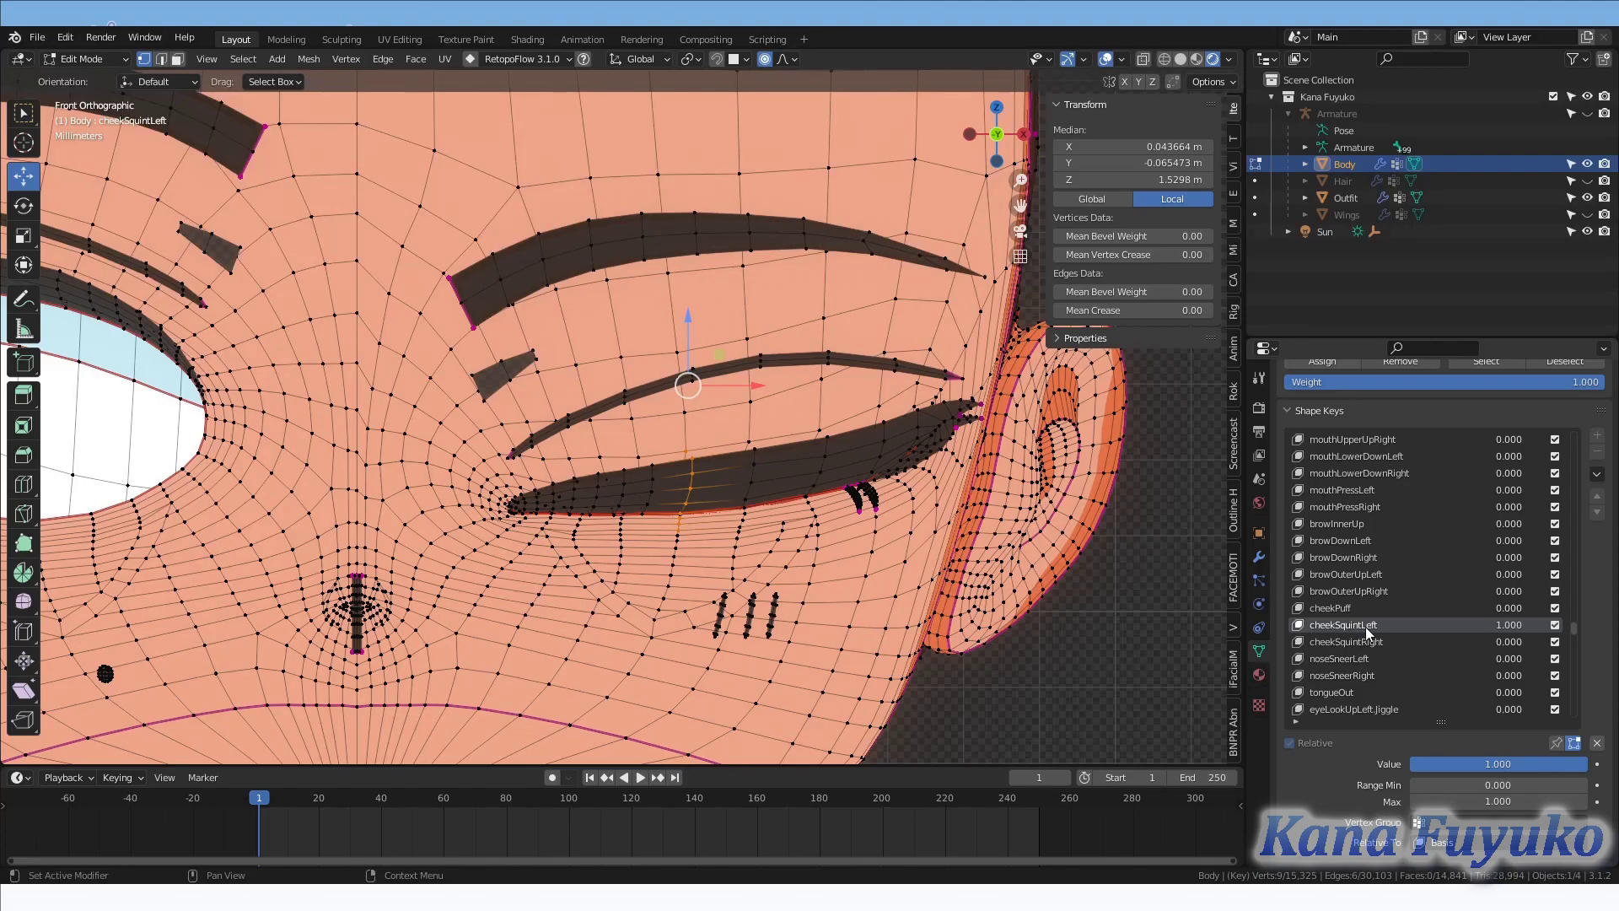
scroll(763, 431, down, 5)
scroll(535, 444, up, 4)
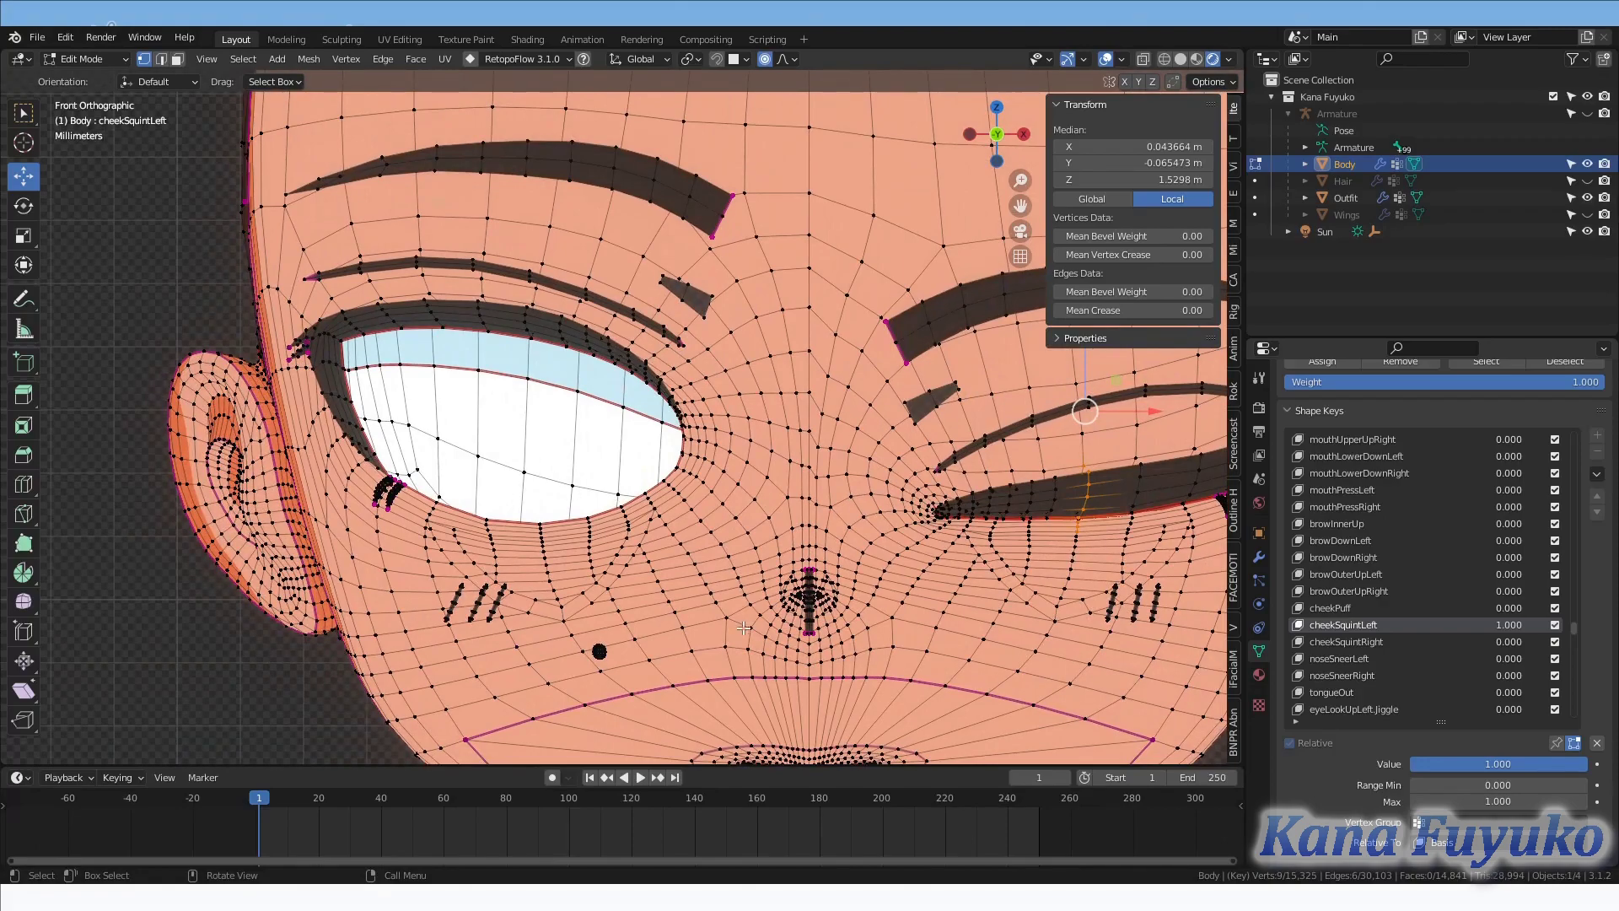
click(194, 698)
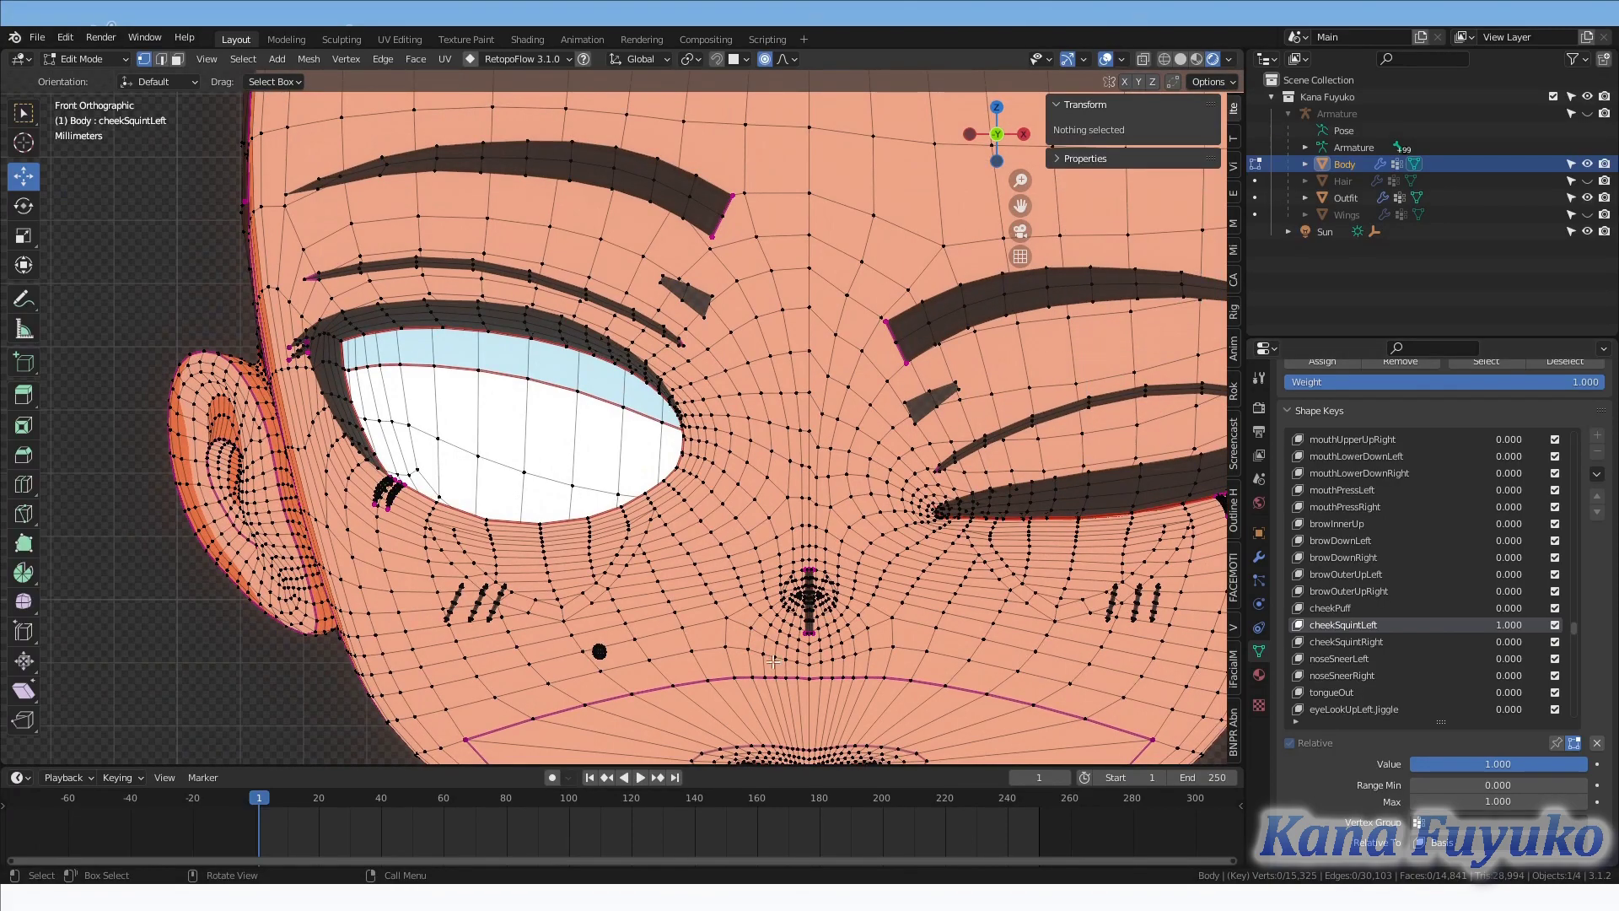
With cheekSquintLeft pinned, reveal the hidden geometry and hide both irises together with their highlights.
click(1556, 742)
key(alt+h)
drag(512, 386, 595, 479)
shift+middle_drag(1027, 422, 885, 435)
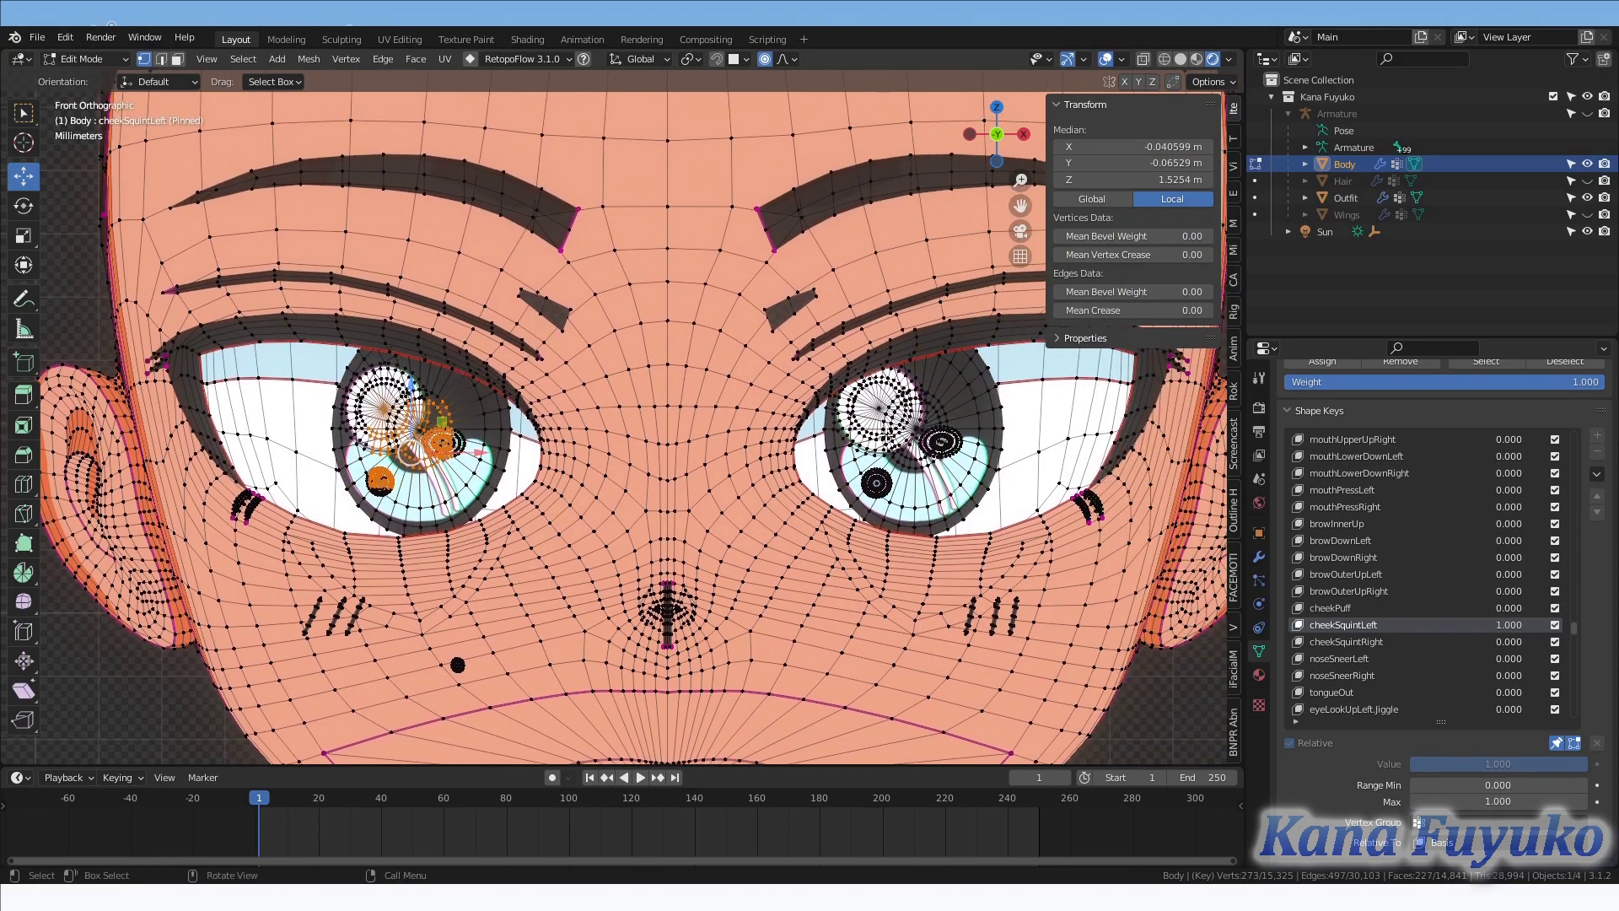
shift+click(925, 422)
key(l)
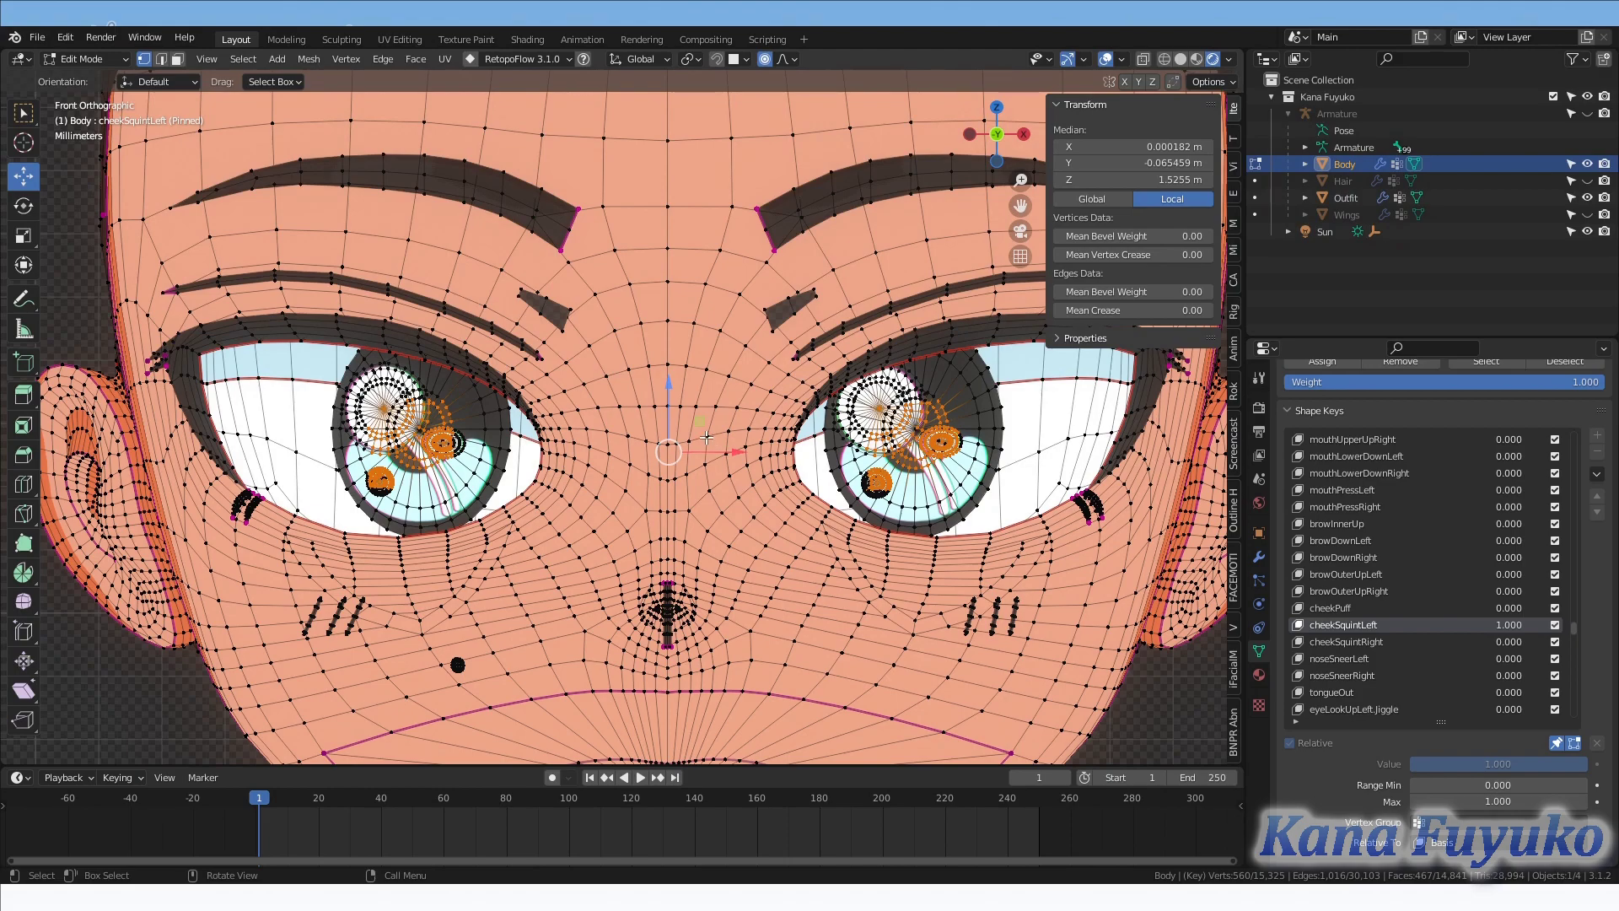
key(ctrl+l)
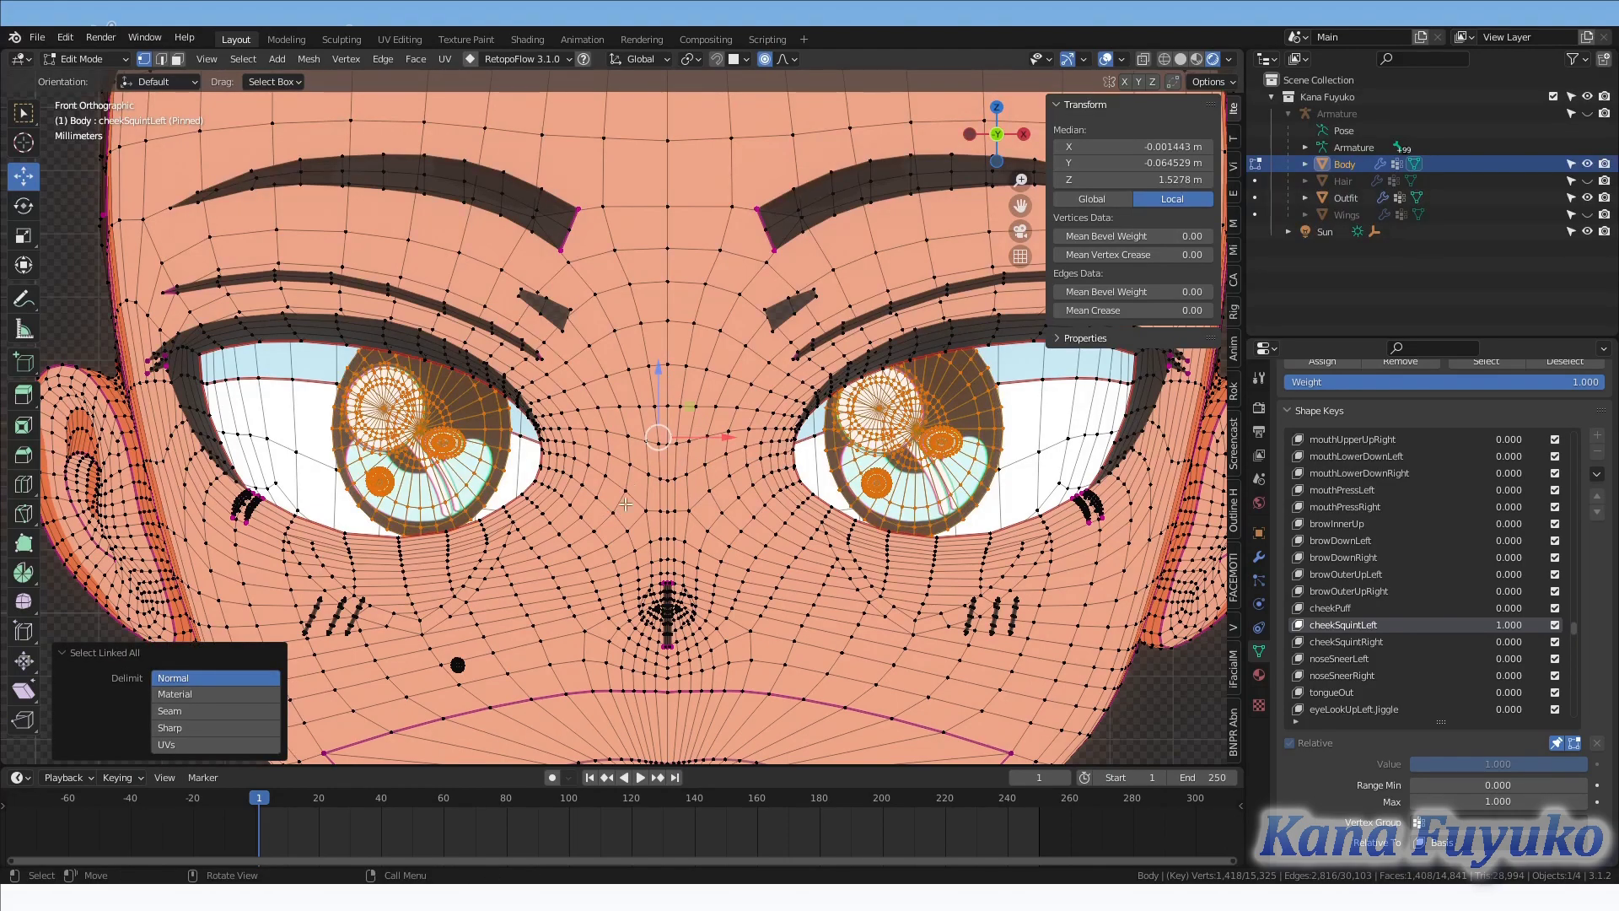
key(h)
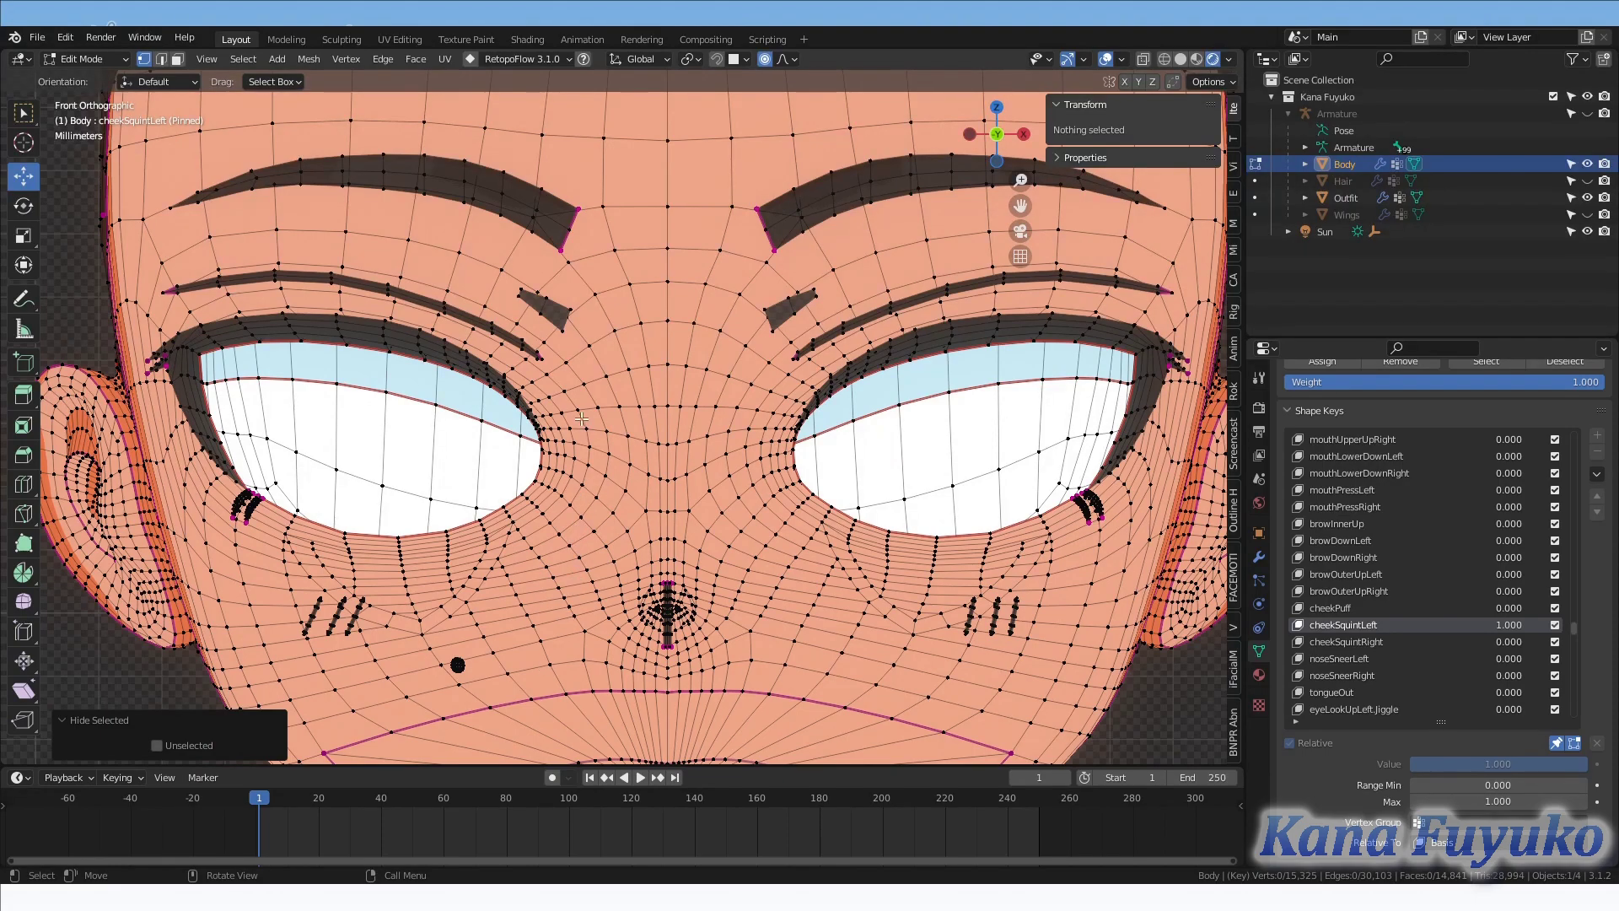
Compare the face with the cheekSquintLeft shape key pinned and unpinned to check its effect on the closed left eye.
key(Tab)
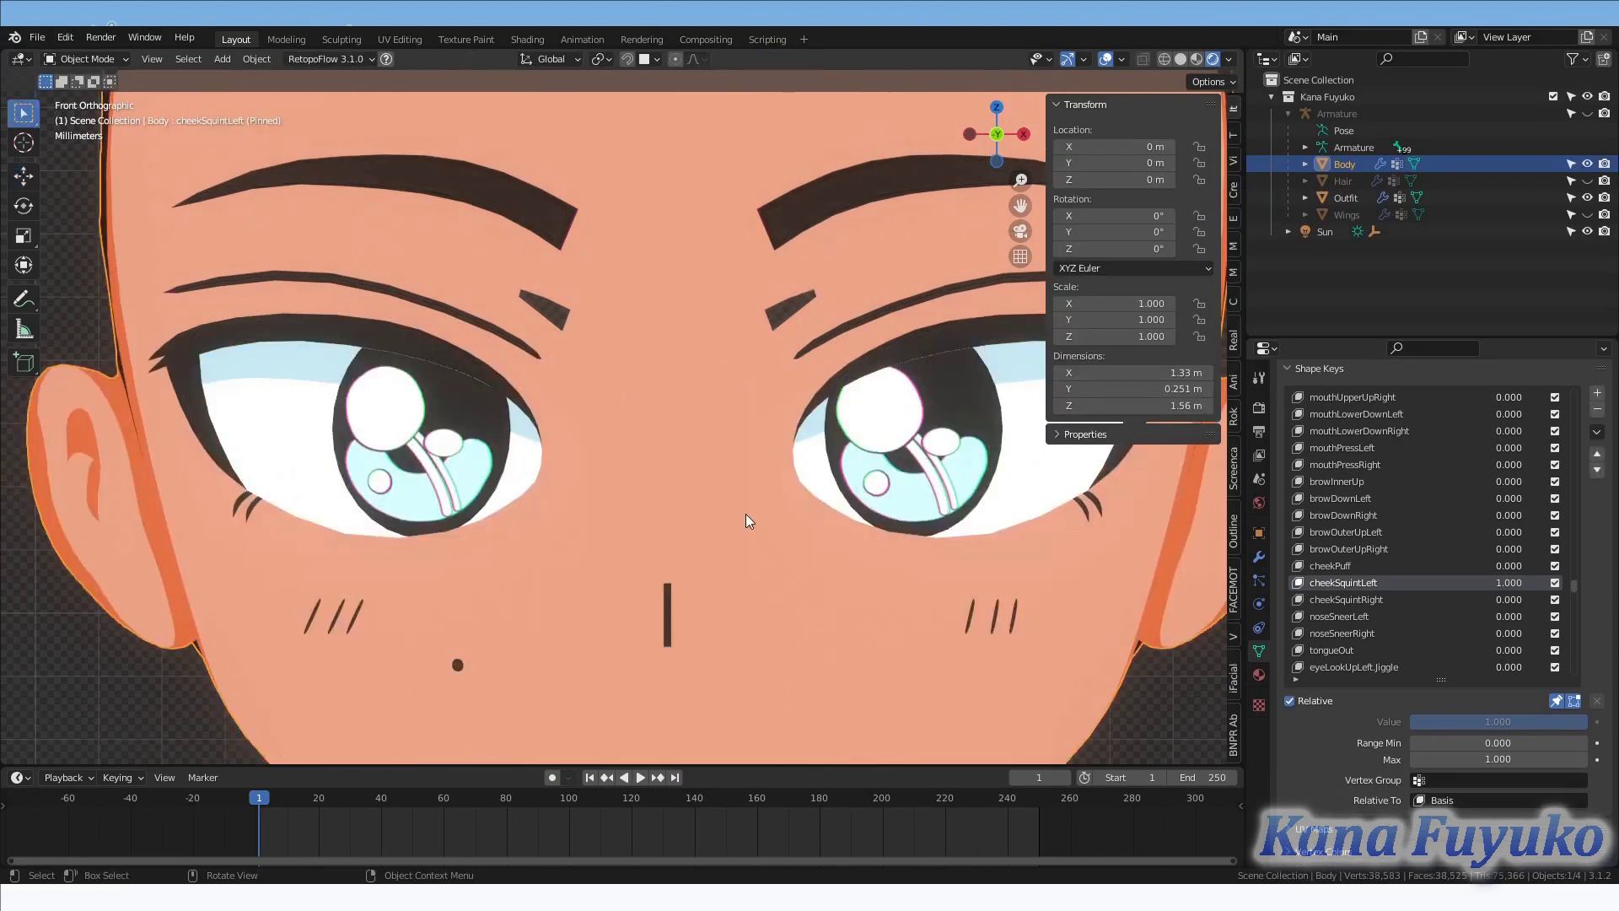
key(Tab)
shift+middle_drag(811, 492, 710, 482)
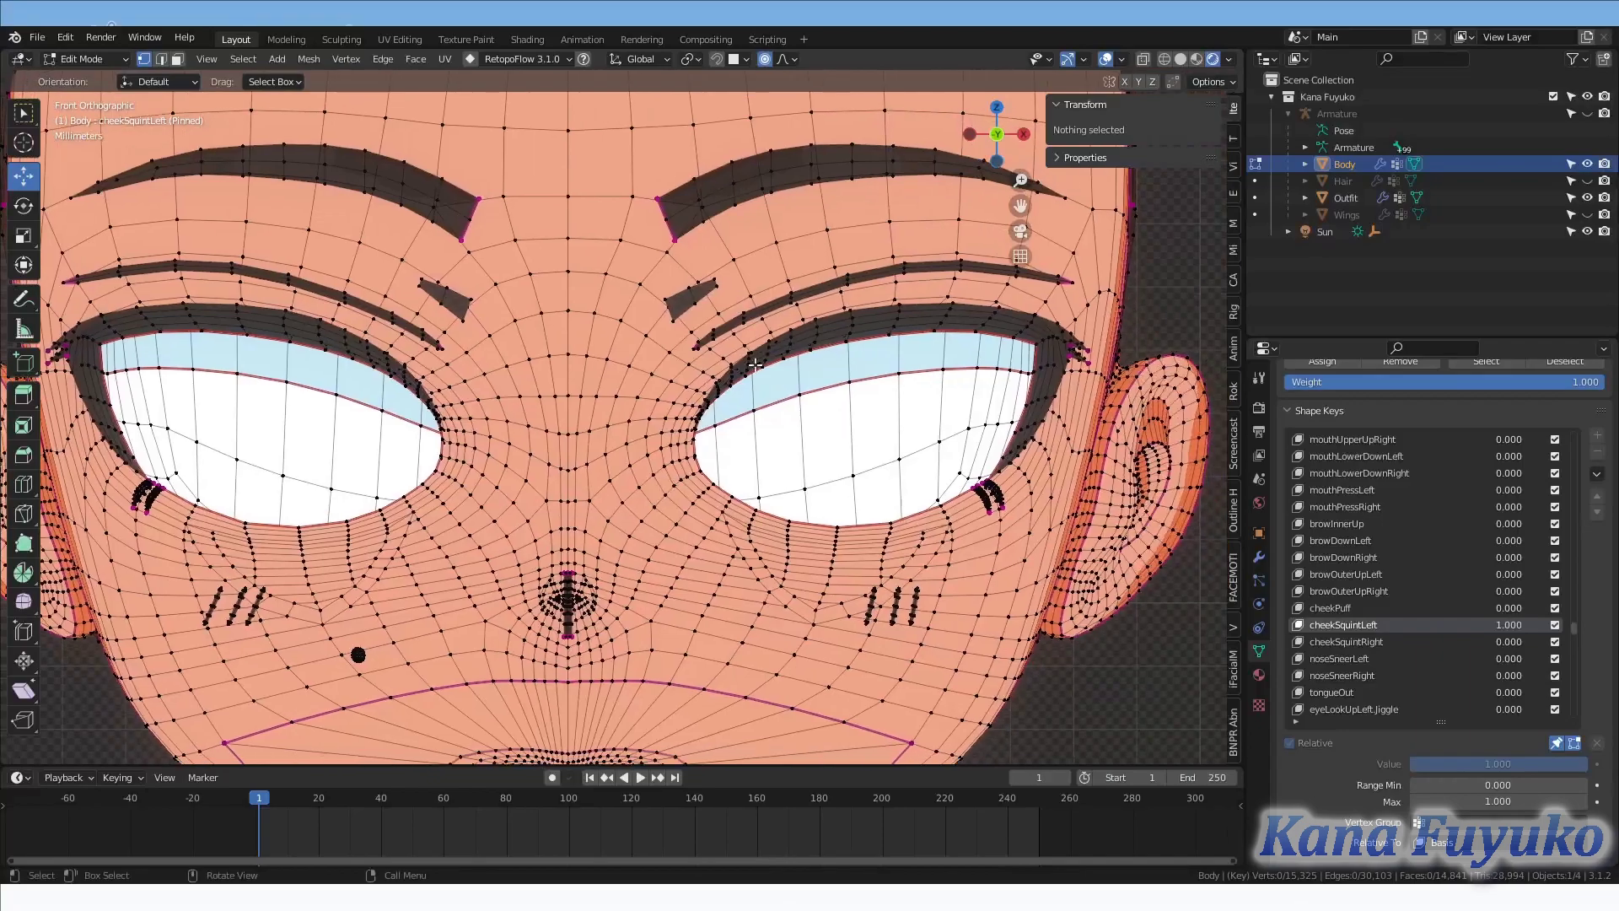
click(1556, 742)
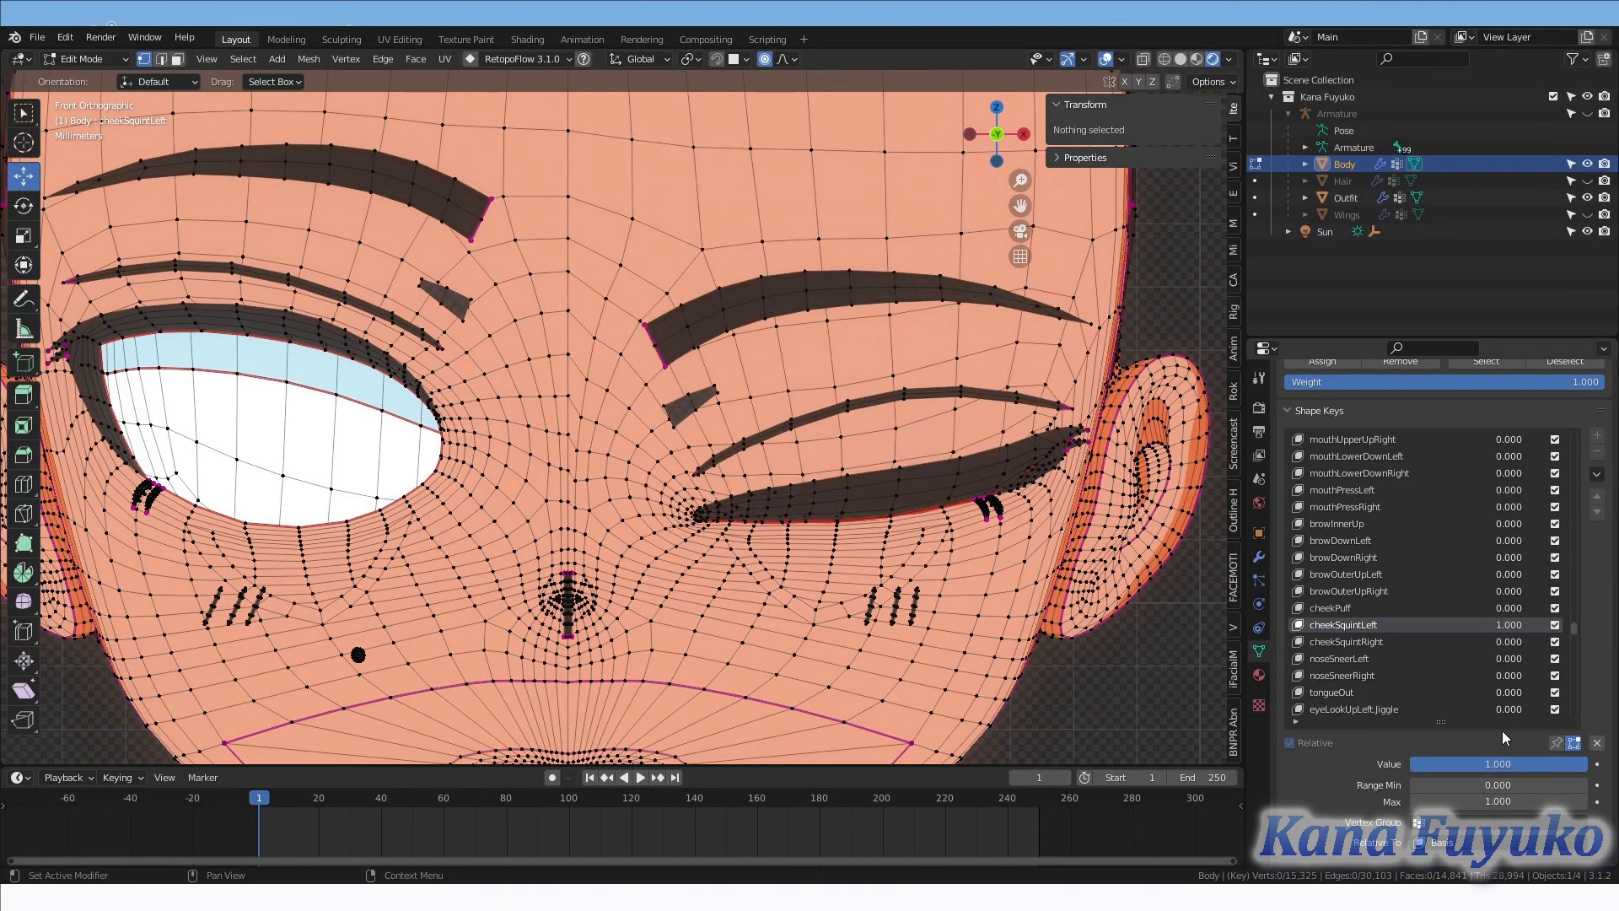
click(1556, 742)
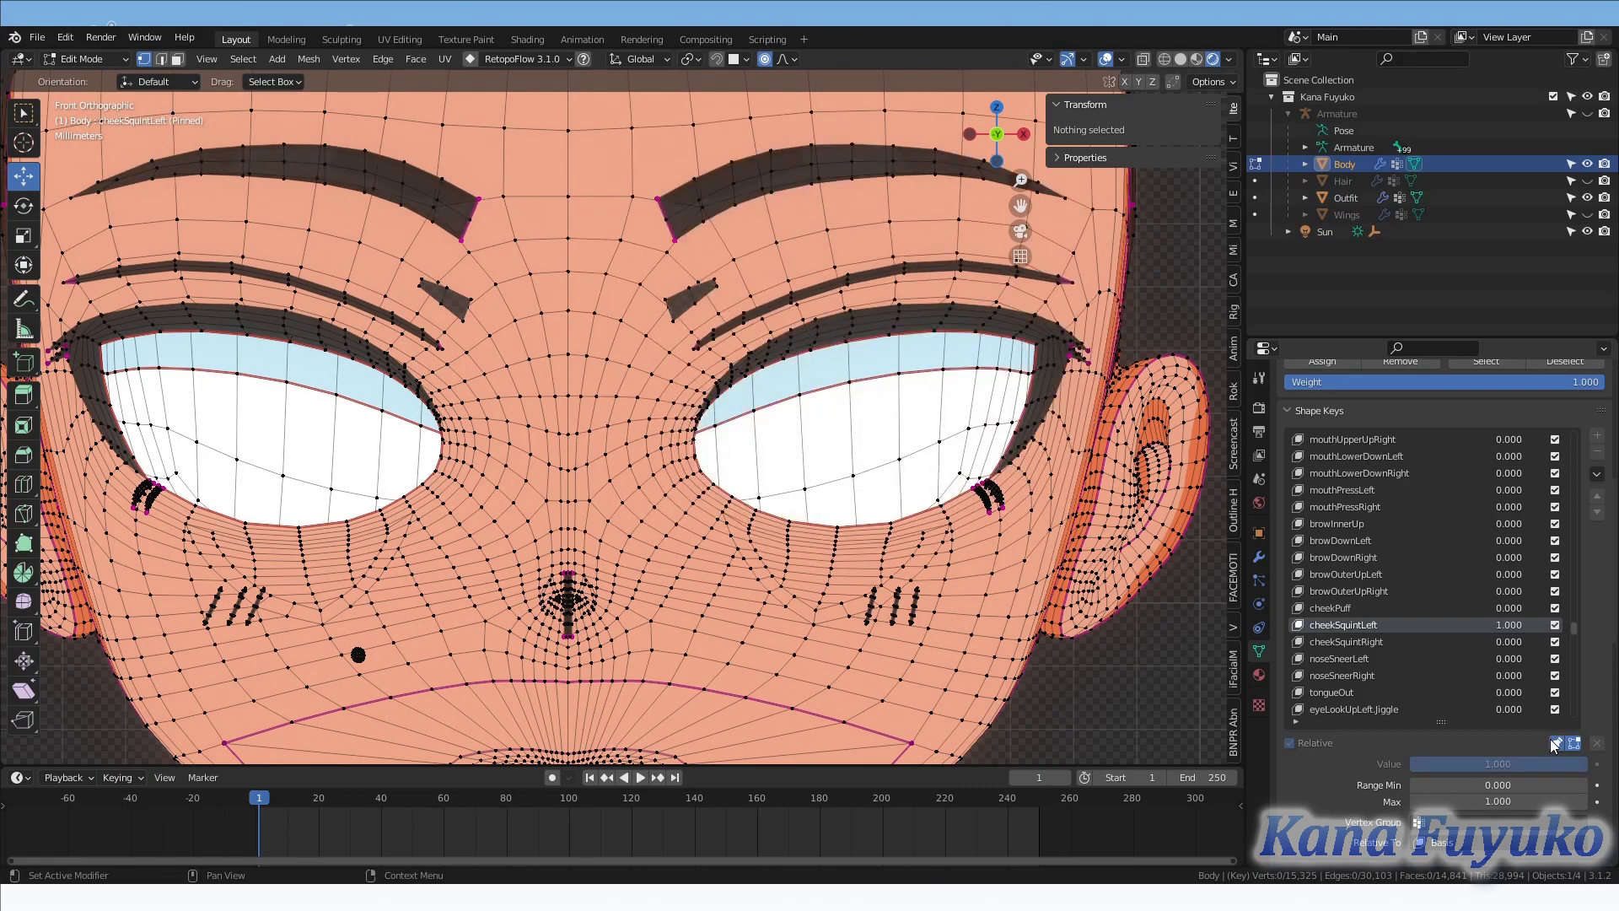
click(1553, 744)
click(1553, 744)
click(1553, 744)
click(1553, 744)
click(1554, 744)
click(1553, 744)
scroll(958, 492, down, 4)
scroll(889, 505, up, 2)
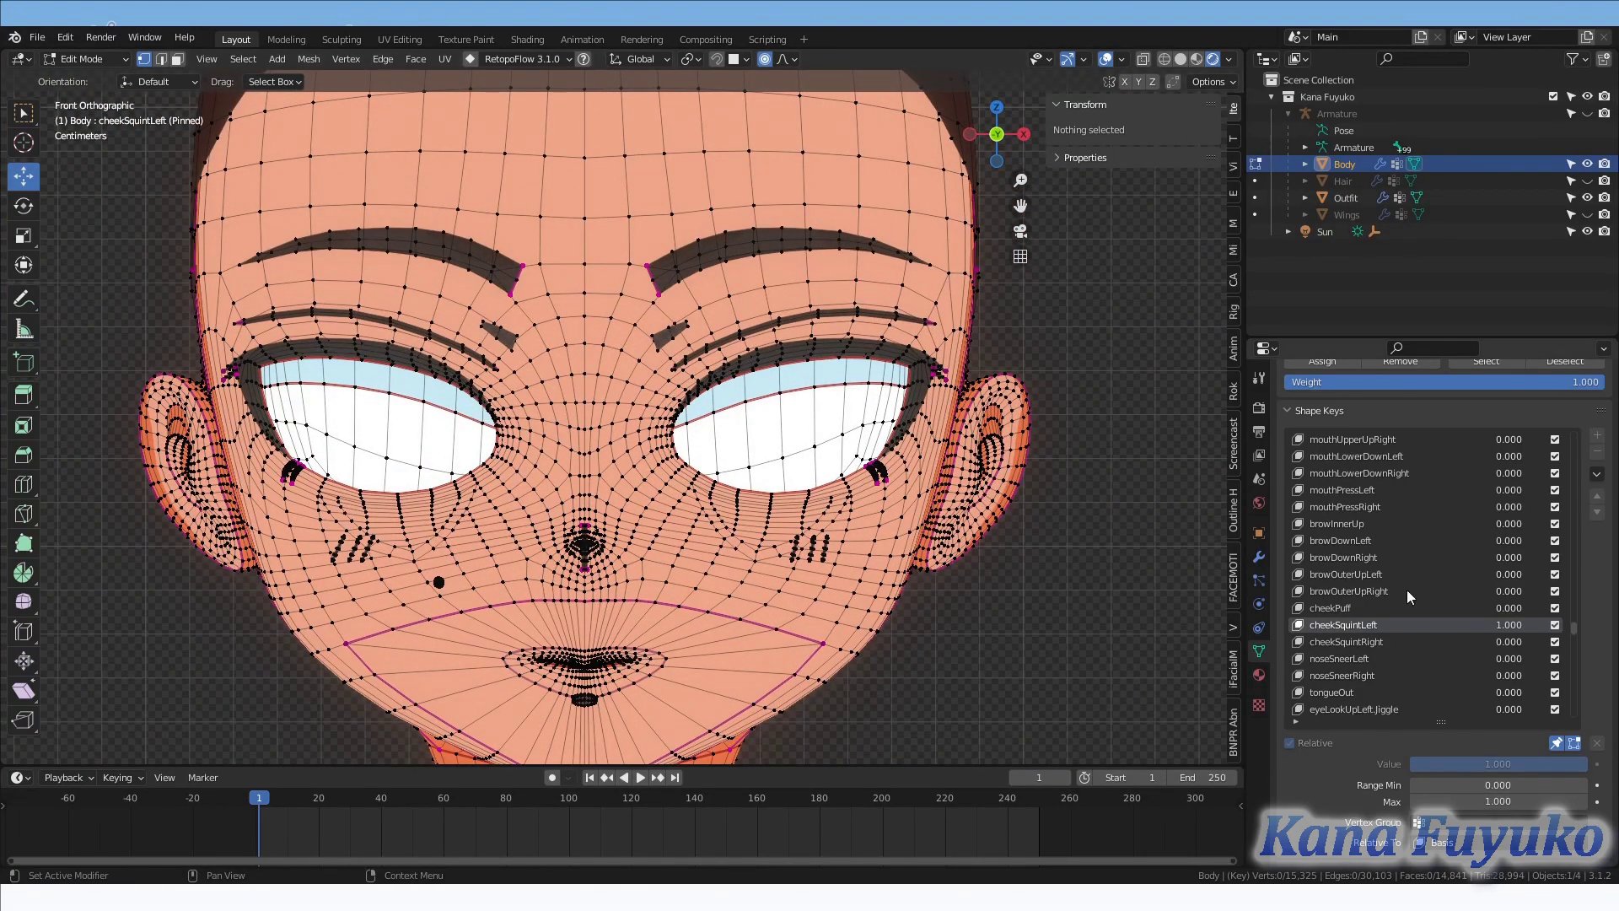
click(1560, 744)
click(1560, 744)
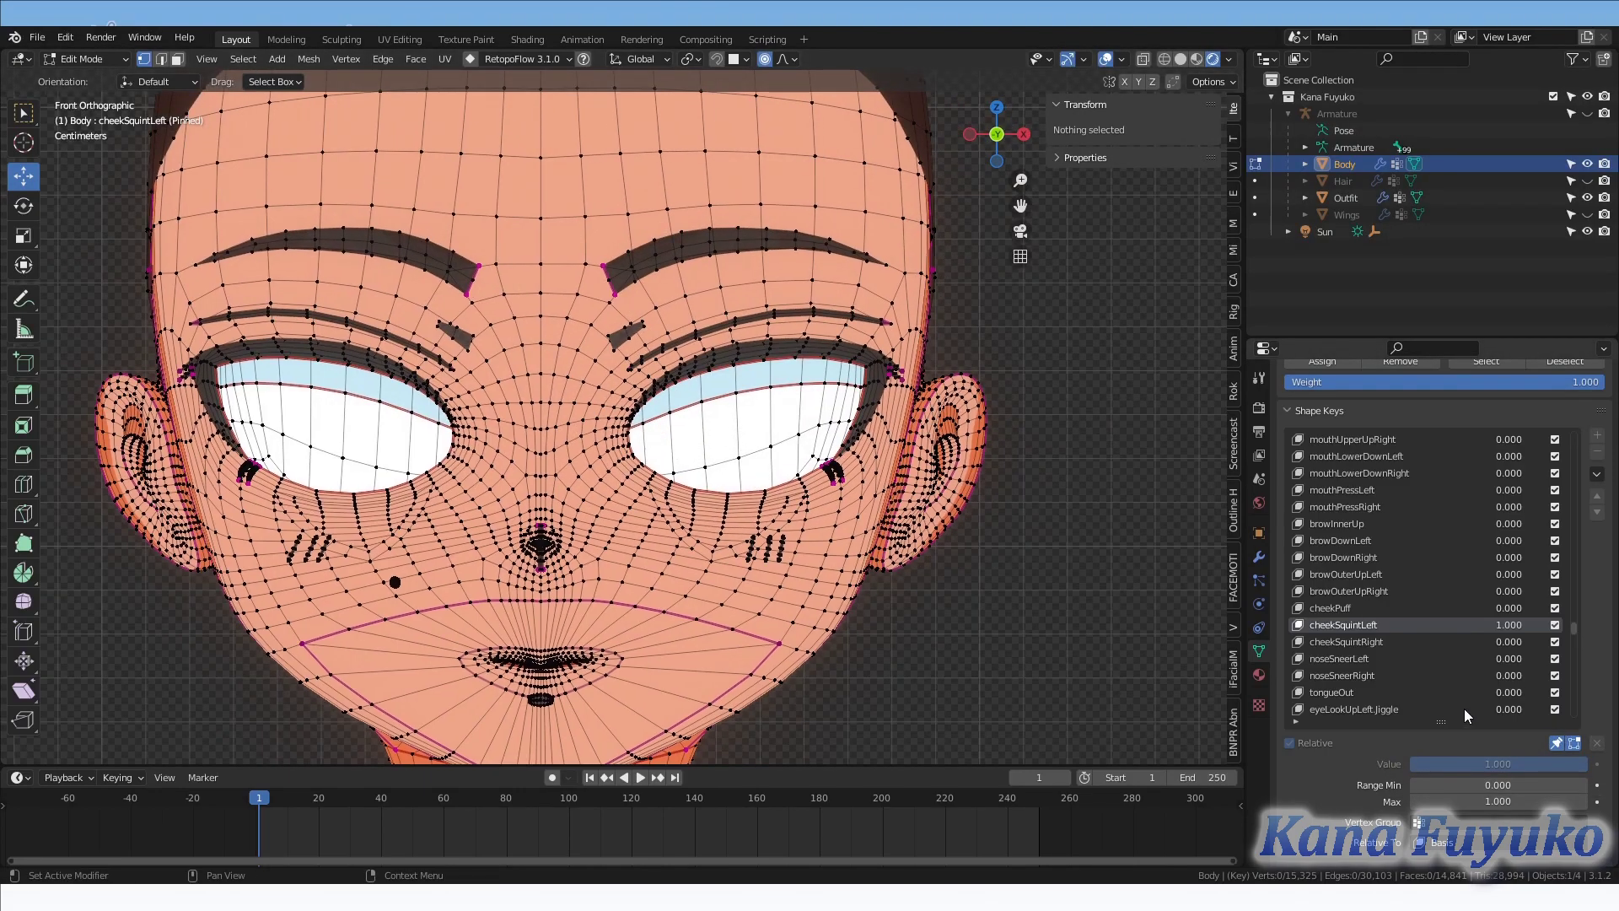
Unpin cheekSquintLeft and raise the closed left eyelid's middle and outer vertices with proportional editing, the outer ones by about 0.0023 m.
click(1557, 744)
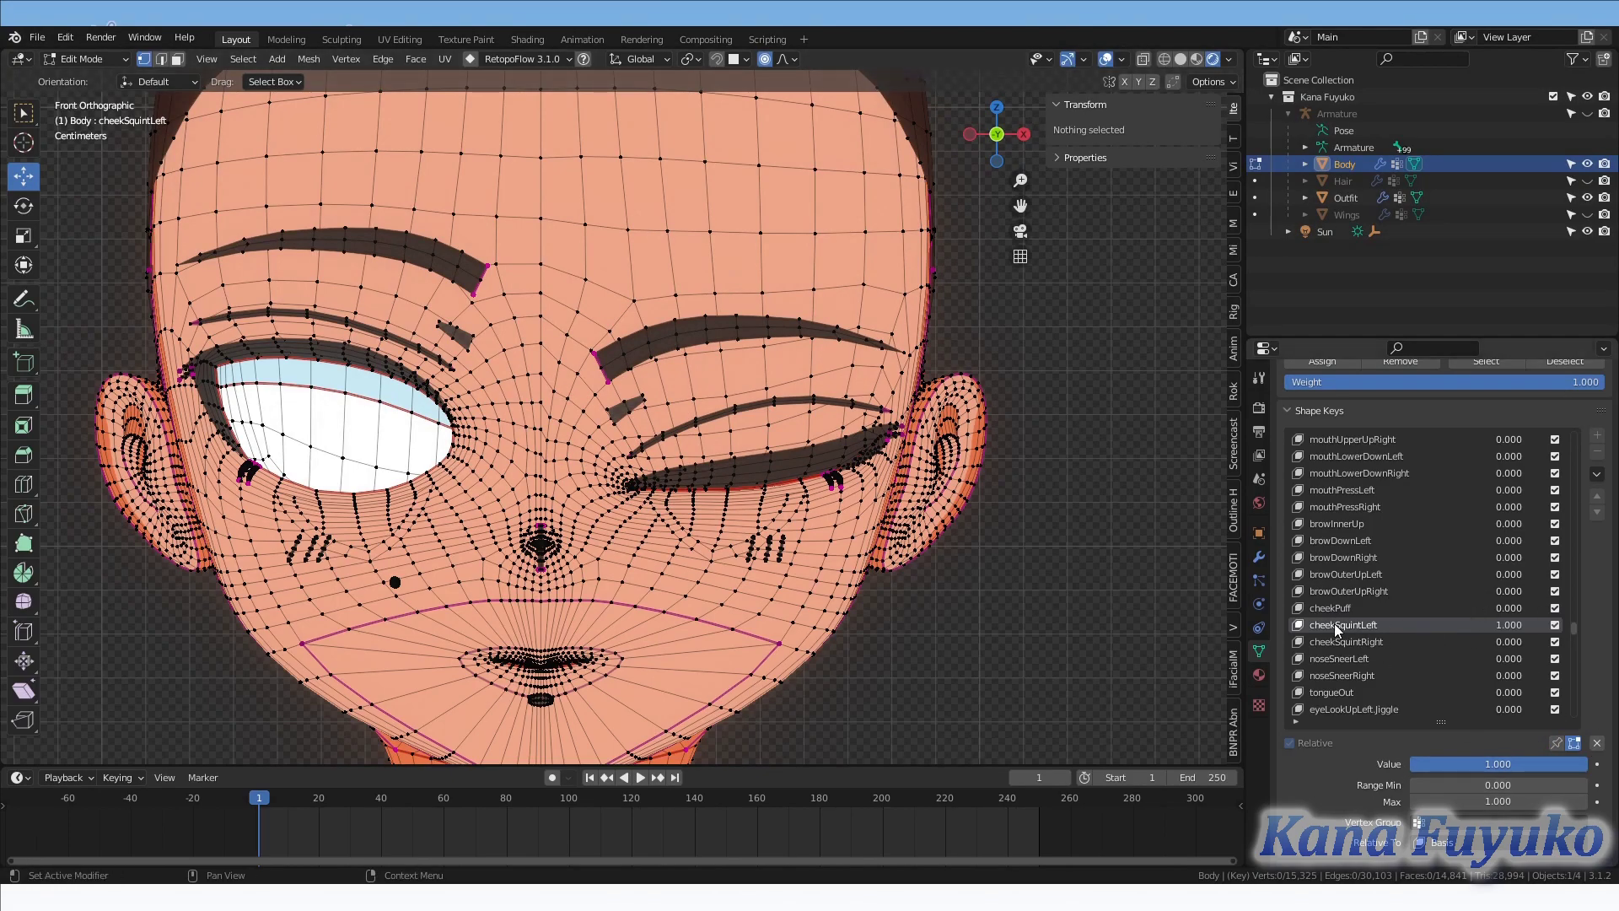
scroll(716, 440, up, 3)
drag(795, 464, 832, 567)
shift+middle_drag(824, 531, 741, 544)
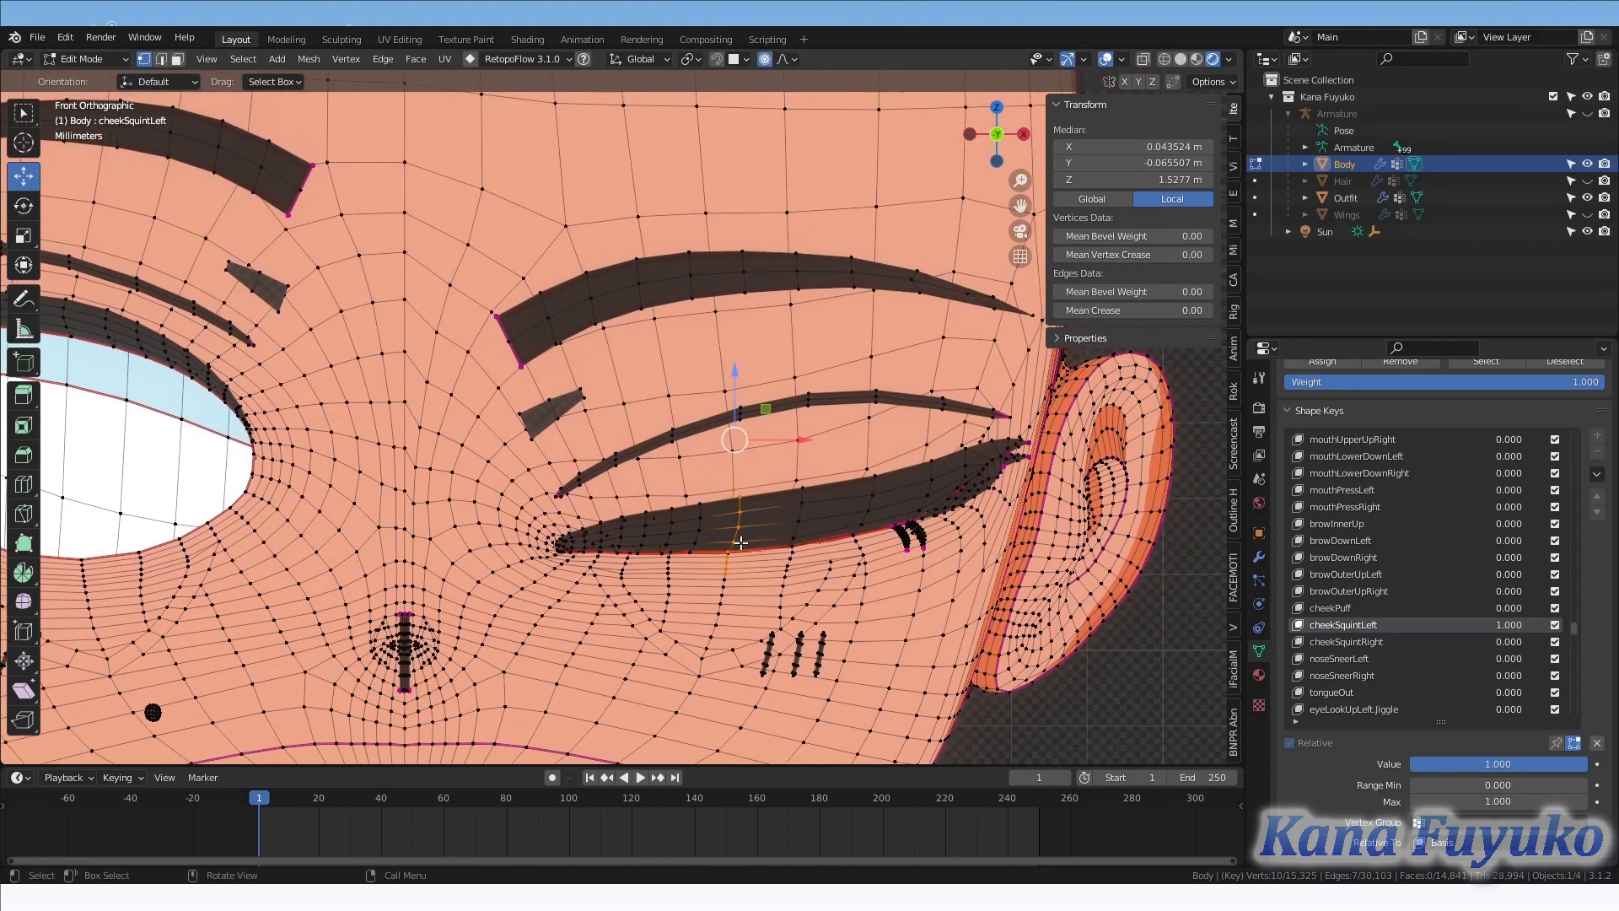
drag(734, 370, 735, 350)
drag(835, 453, 887, 541)
drag(854, 312, 853, 295)
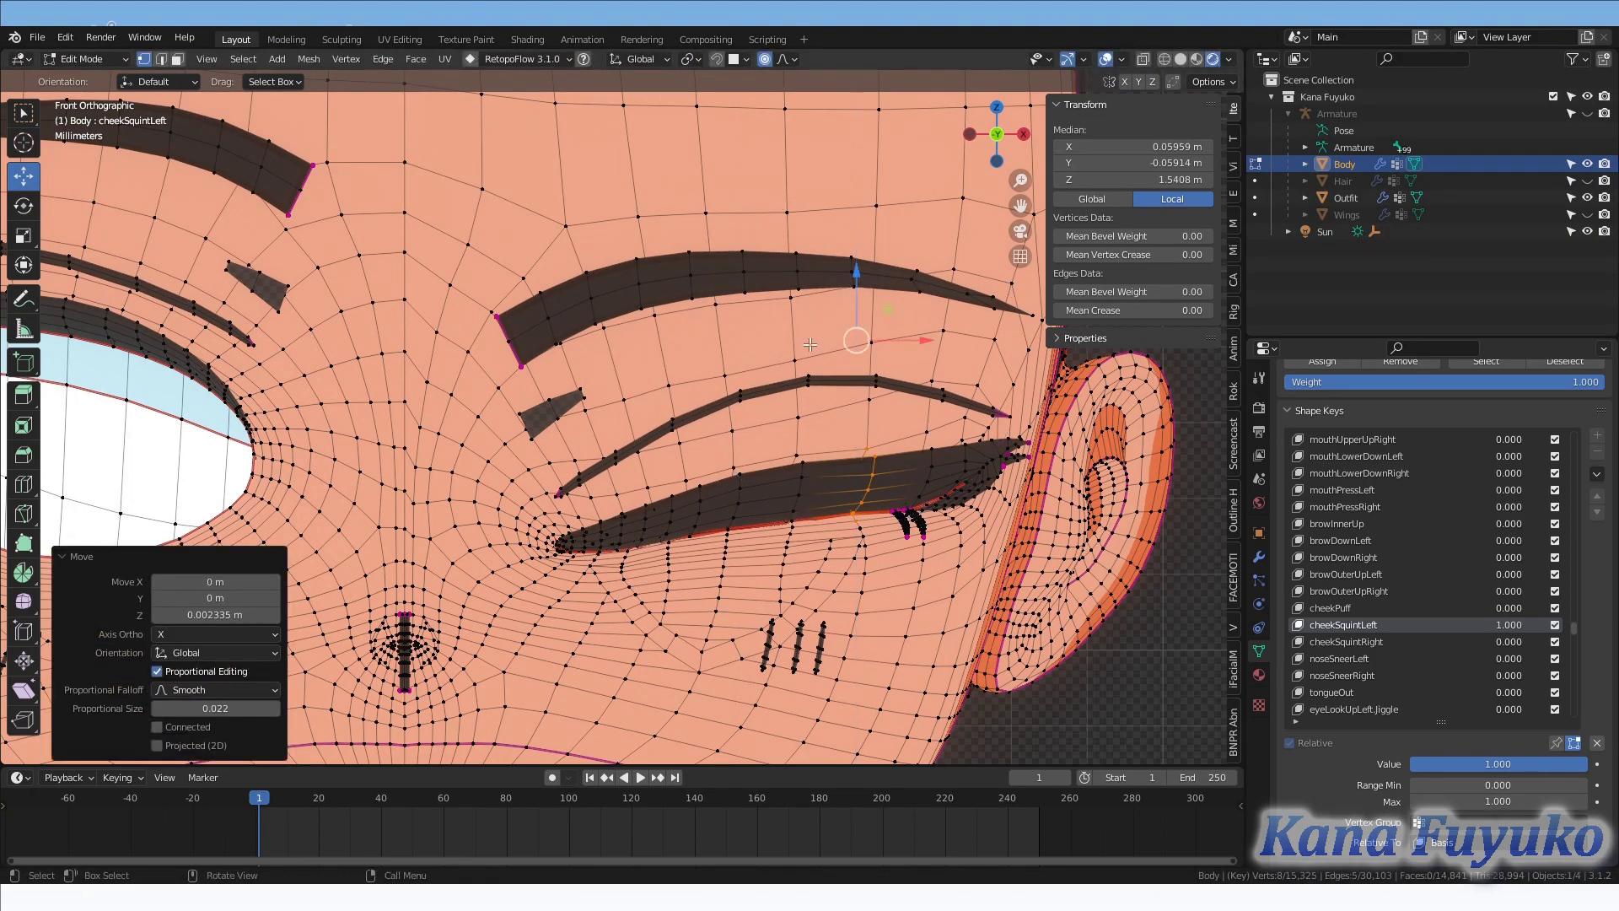
Smooth the closed left eyelid's upward arch by raising two more vertex columns near its middle, the second by about 0.001 m.
drag(728, 450, 753, 550)
drag(739, 332, 739, 321)
drag(776, 435, 832, 534)
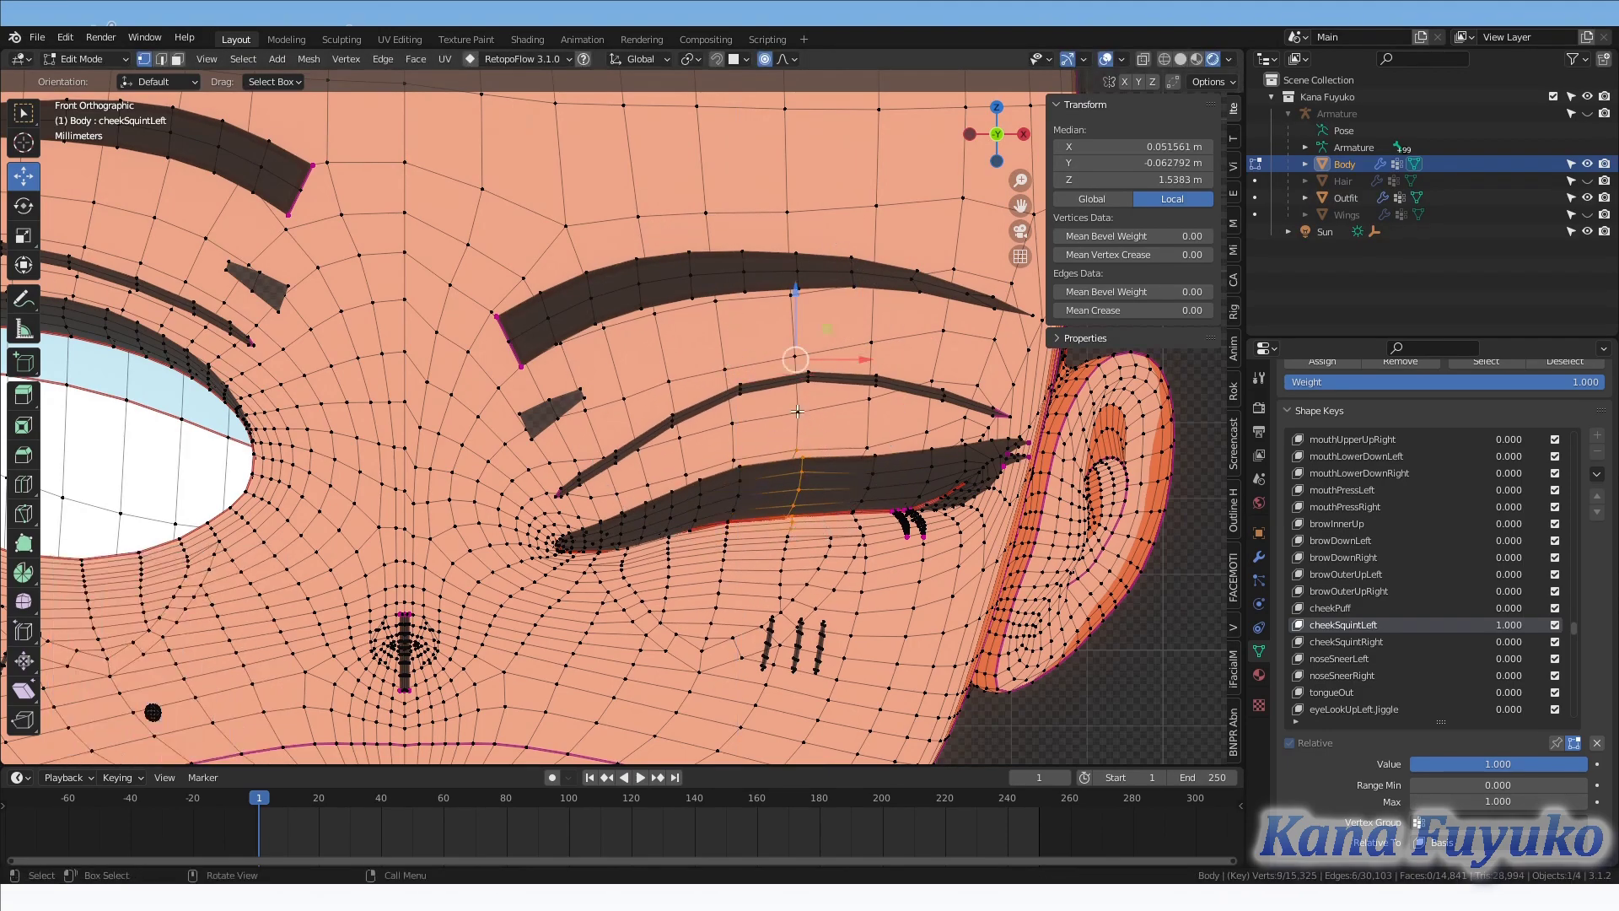
drag(792, 308, 792, 300)
scroll(742, 371, down, 3)
scroll(676, 468, up, 2)
scroll(676, 467, up, 1)
scroll(724, 475, down, 3)
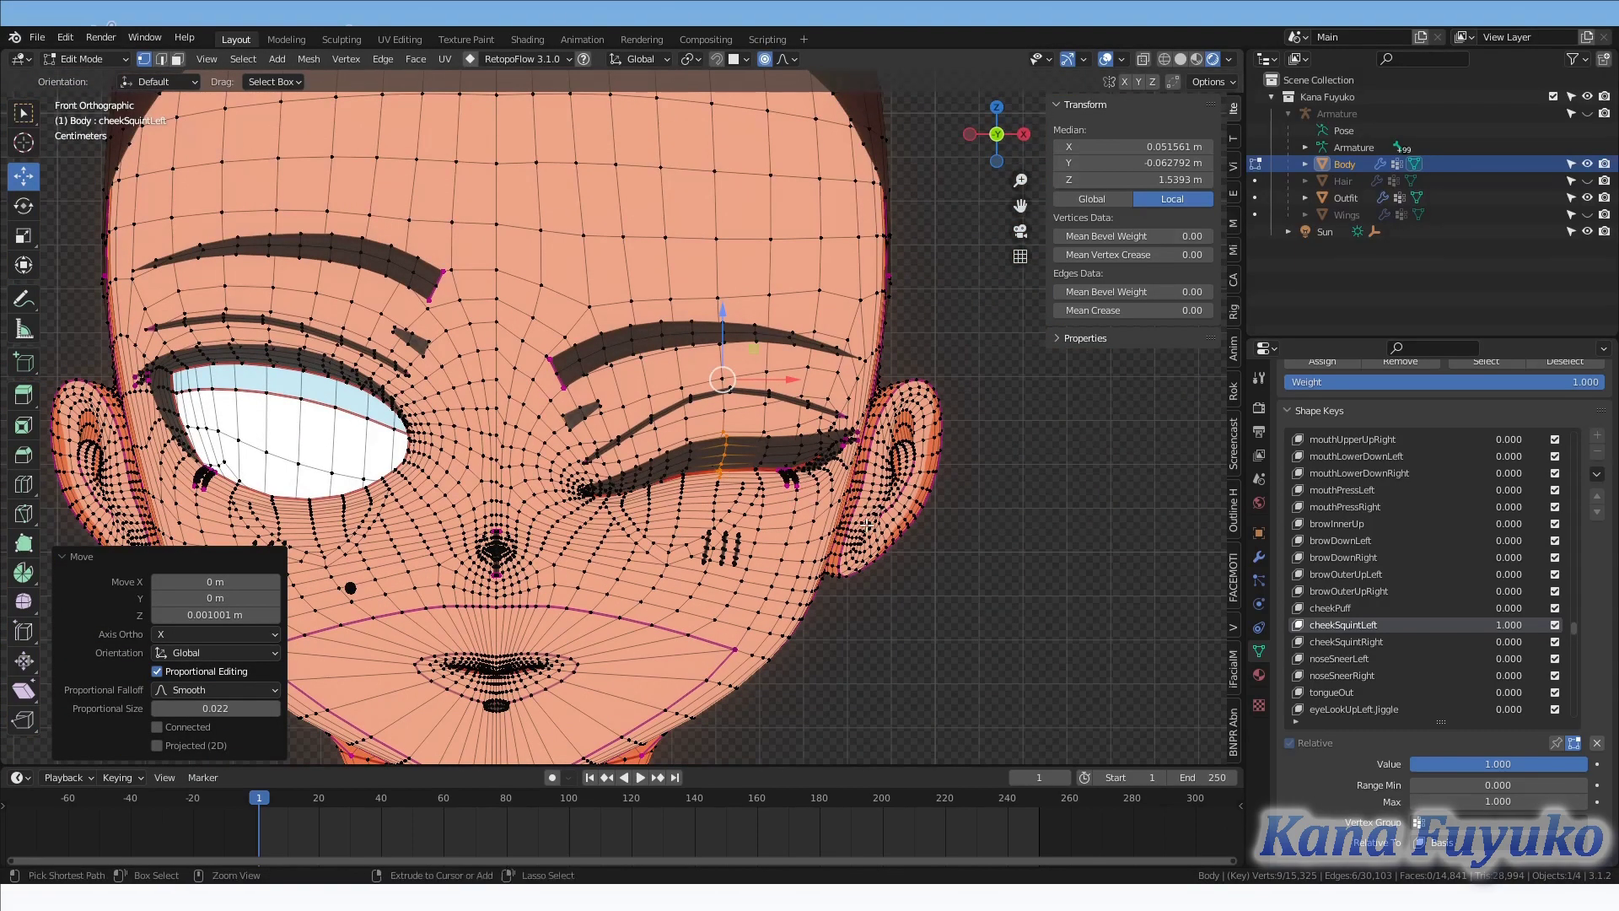
Undo the recent proportional vertex moves that raised the closed left eyelid.
key(ctrl+z)
key(ctrl+z)
key(ctrl+z)
key(ctrl+z)
key(ctrl+z)
key(ctrl+z)
key(ctrl+z)
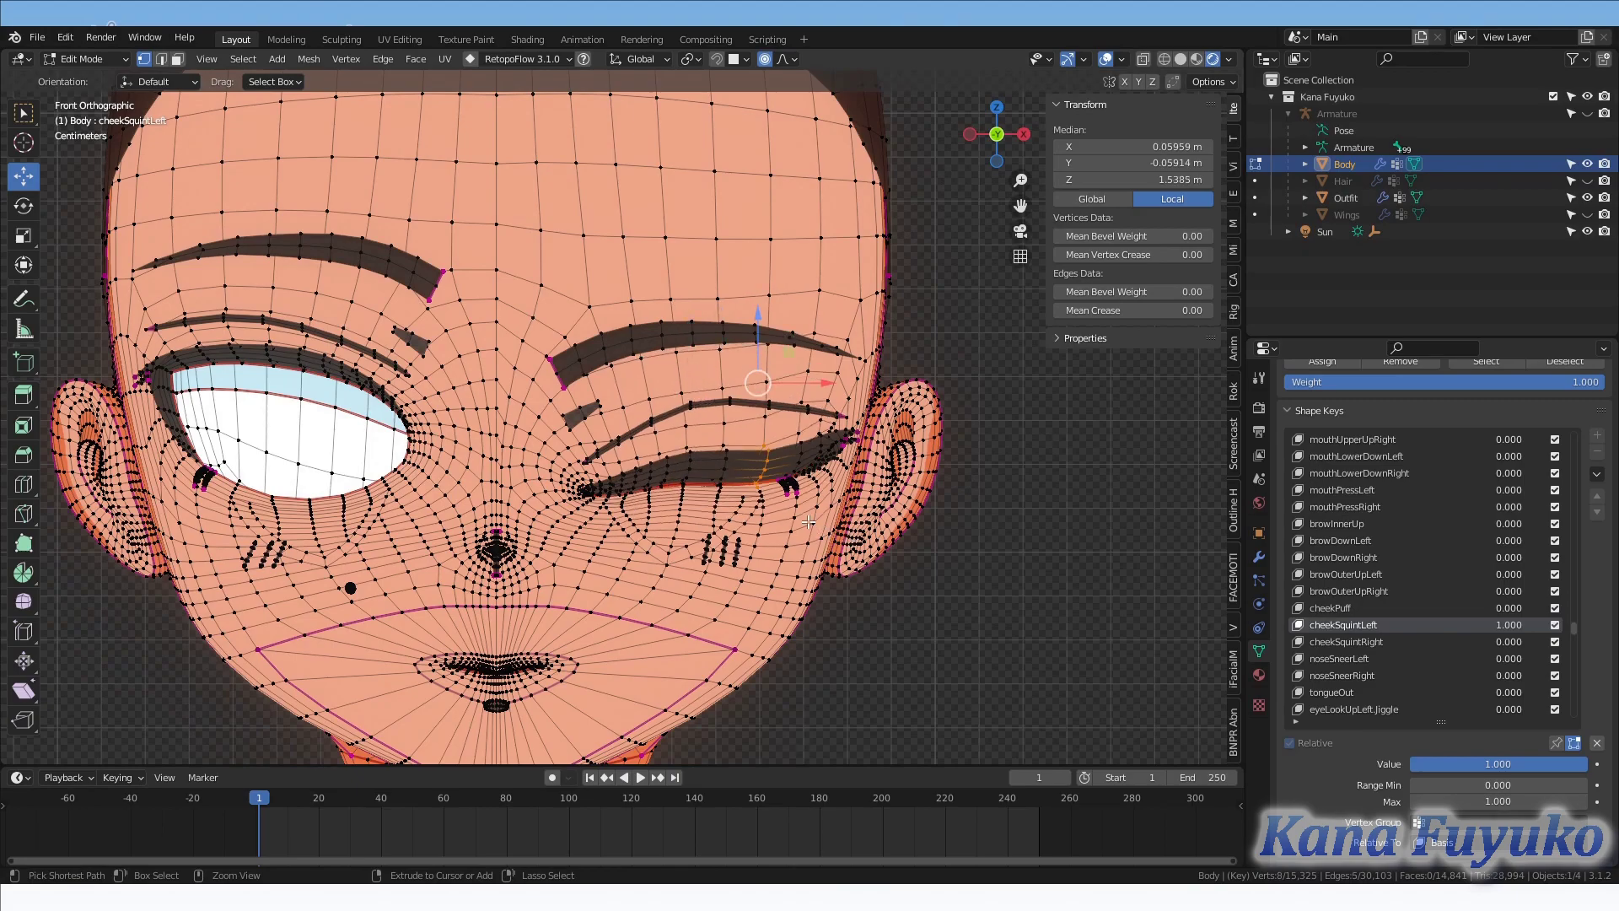
Switch the Body mesh to Sculpt Mode and choose the Grab brush.
key(Tab)
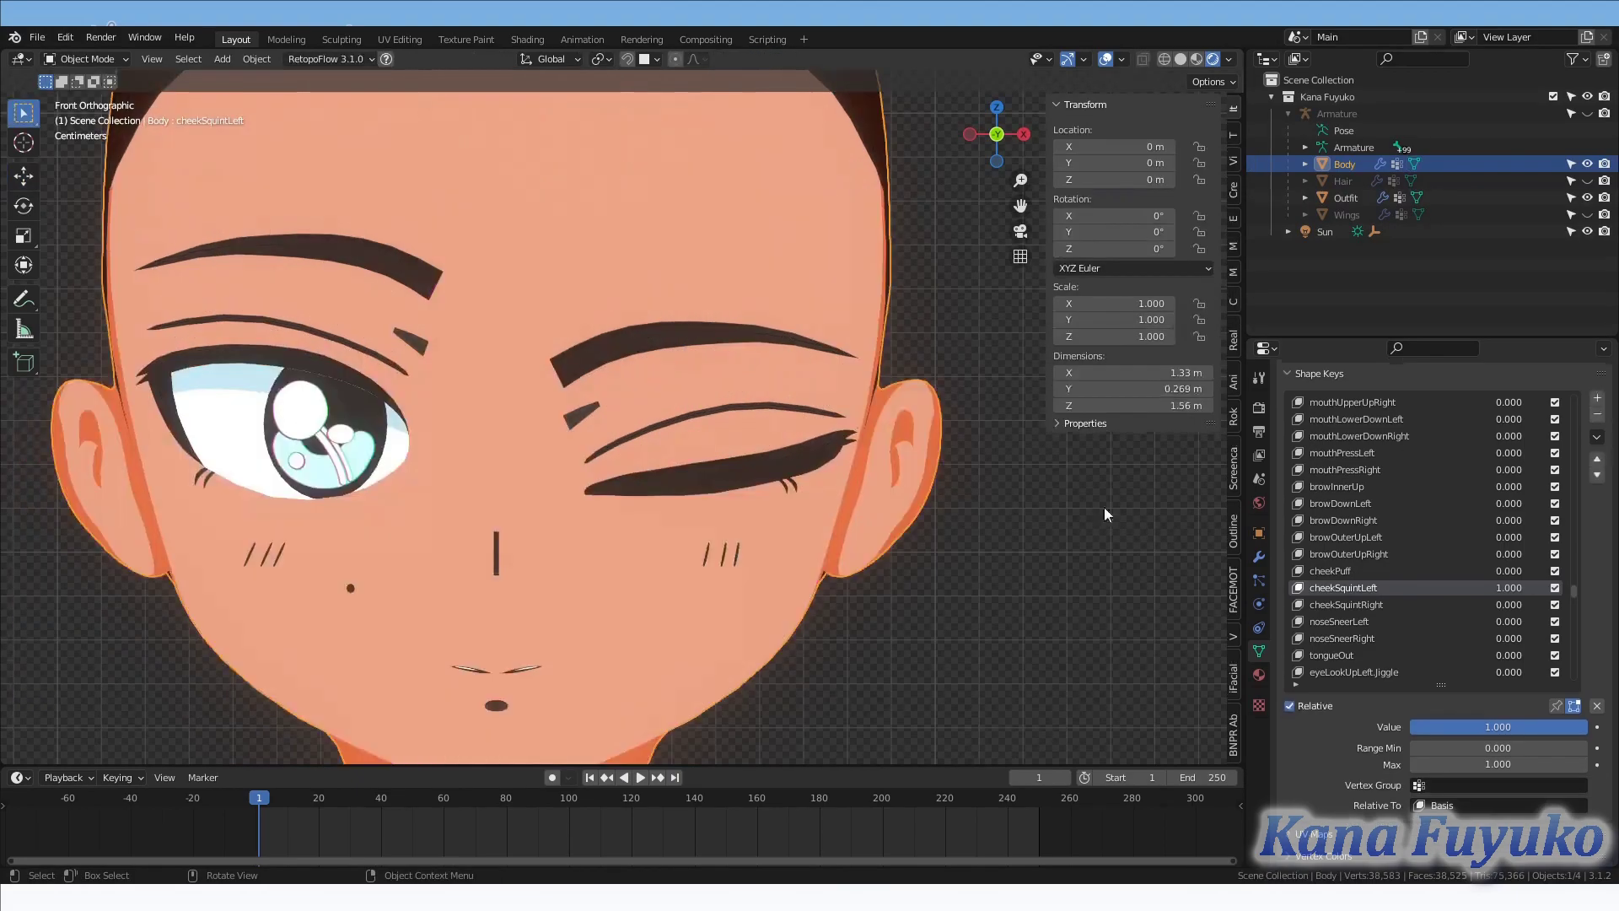
click(84, 59)
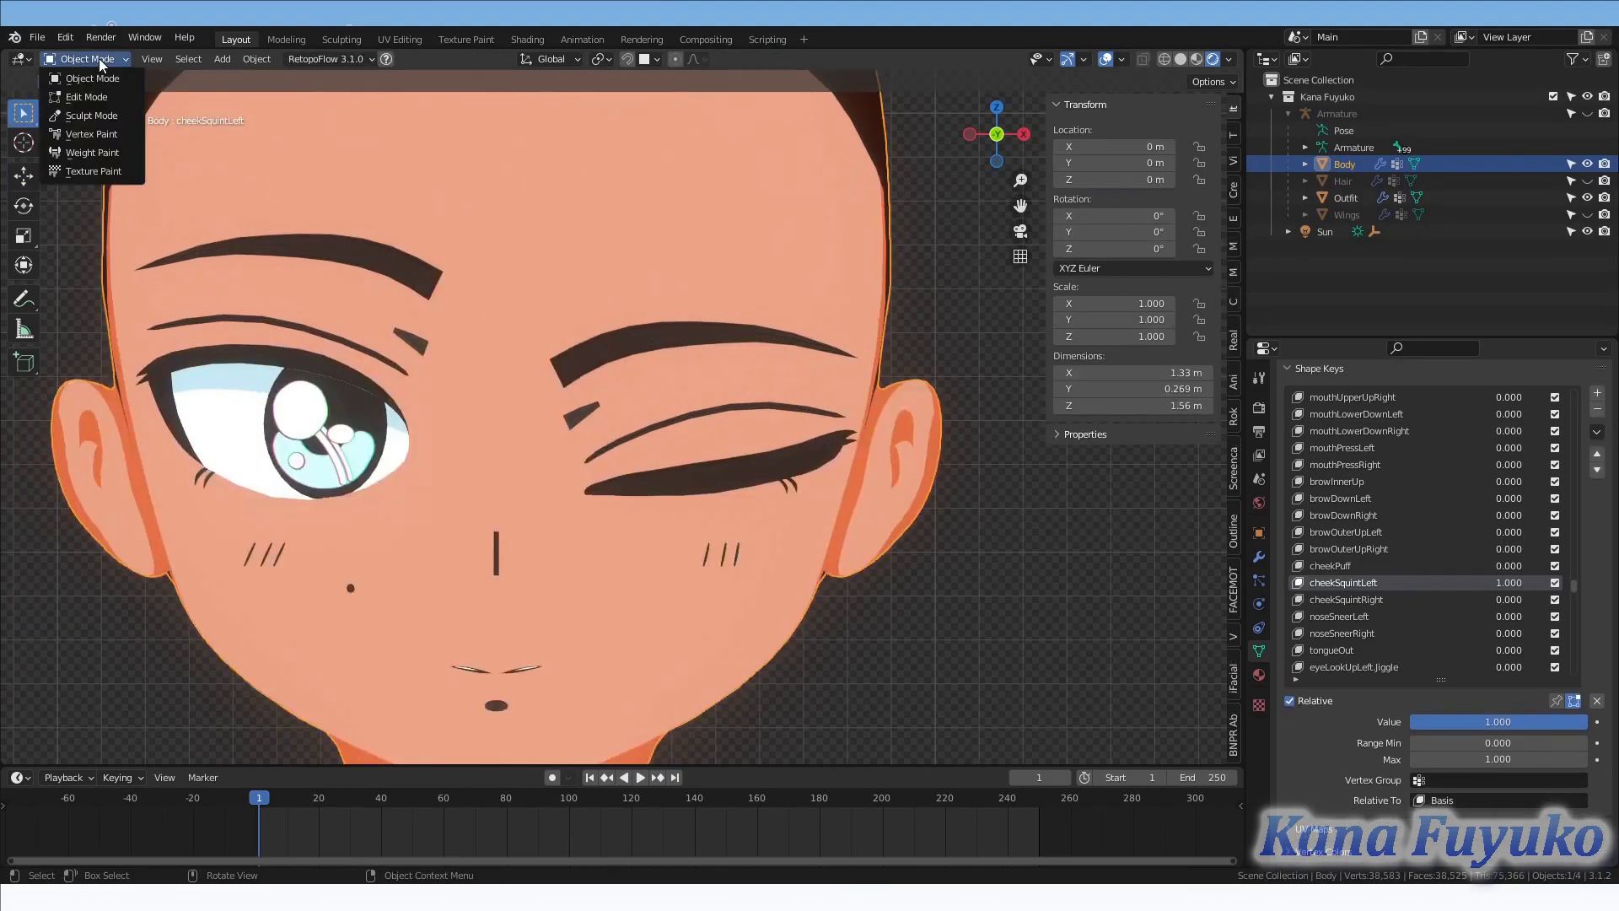
click(108, 116)
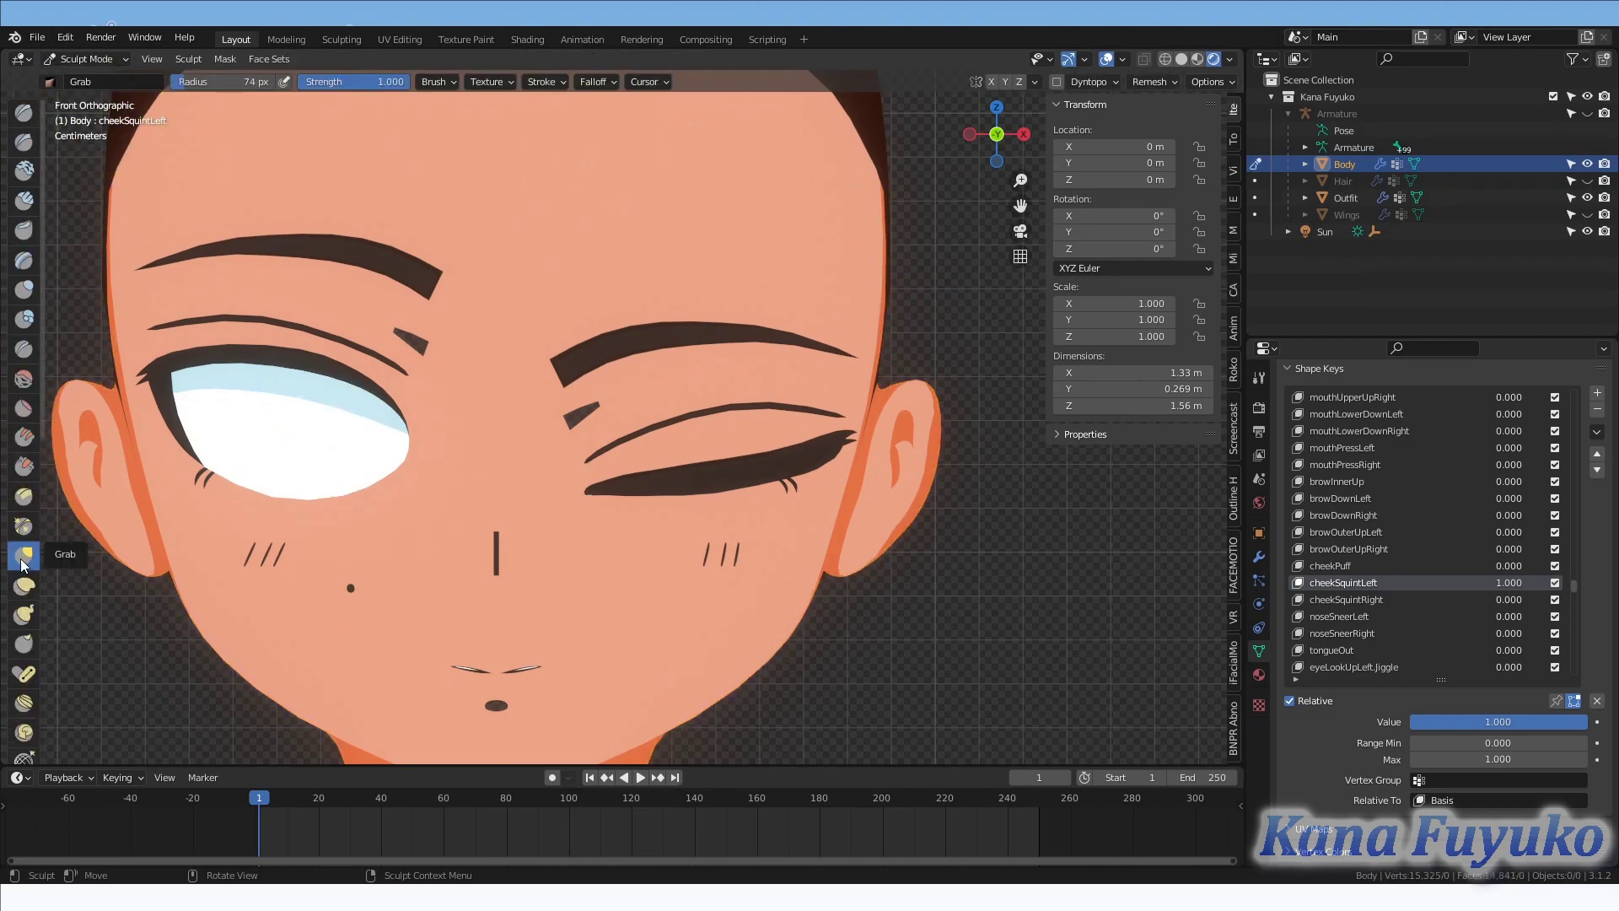
click(84, 59)
Sculpt the closed left eyelid in cheekSquintLeft into a smooth upward smiling arch with the 74 px Grab brush.
scroll(692, 430, down, 5)
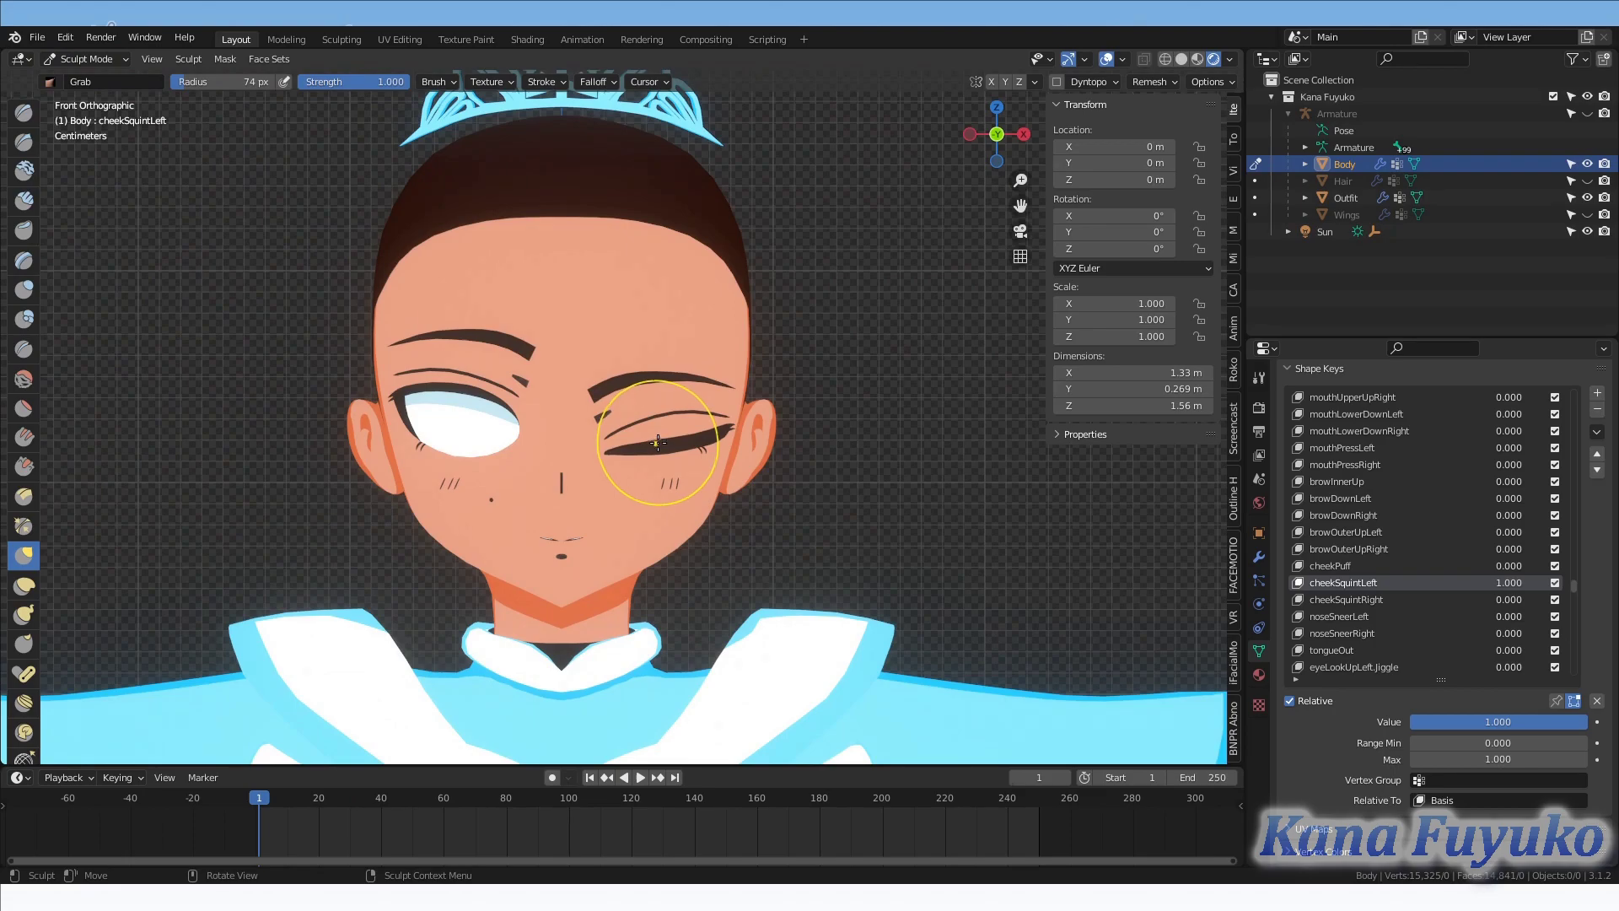
scroll(681, 440, up, 2)
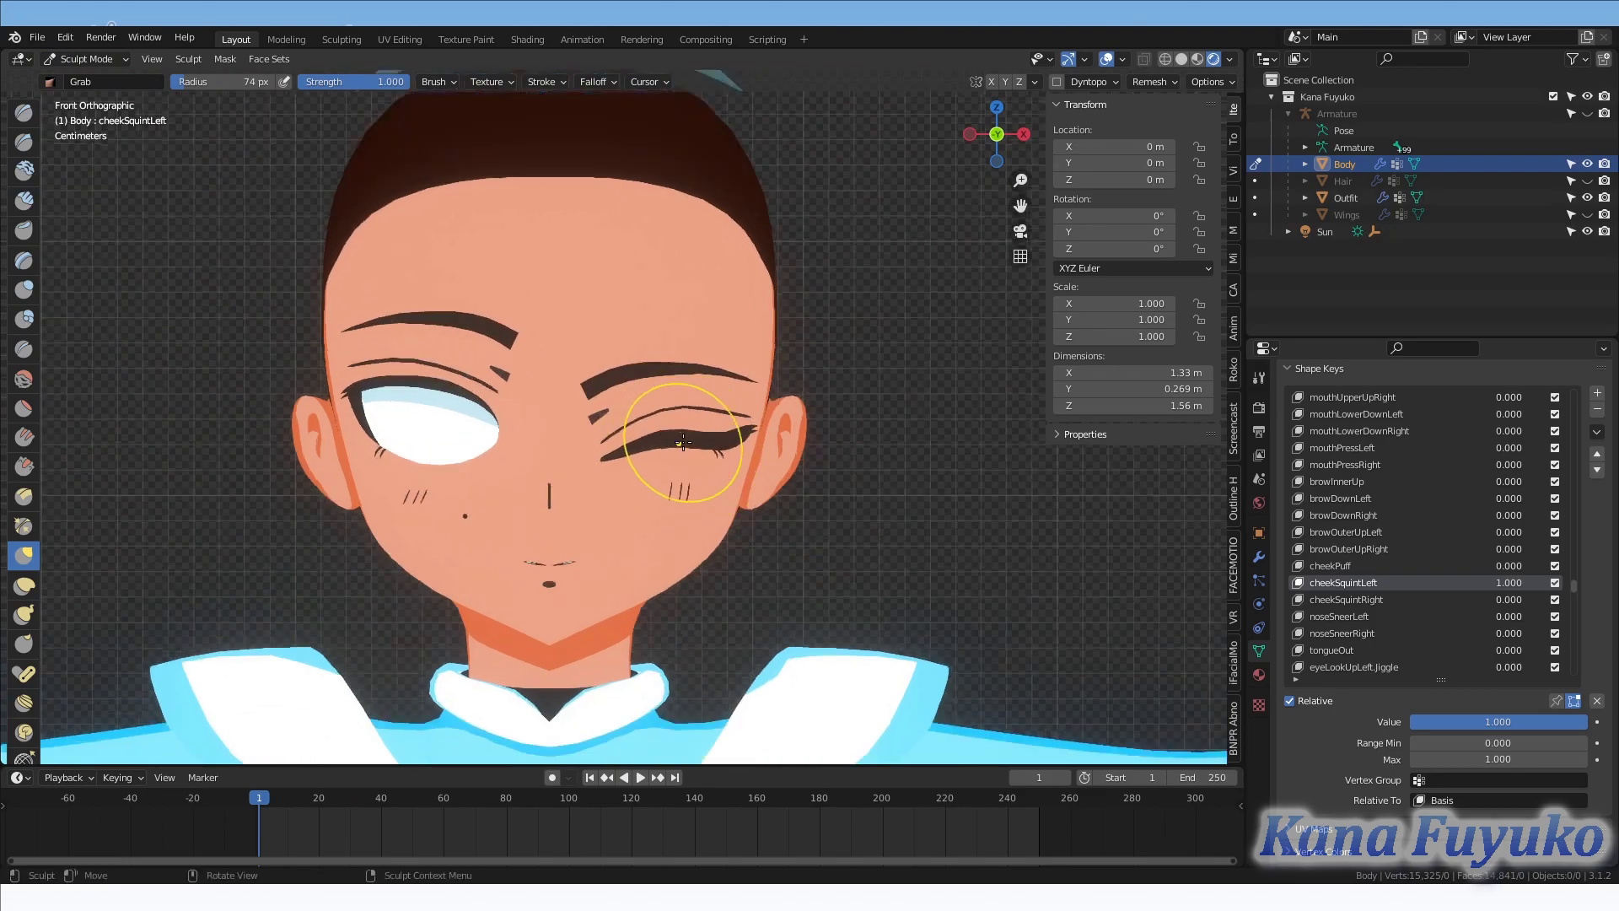
scroll(683, 441, up, 1)
drag(721, 453, 720, 436)
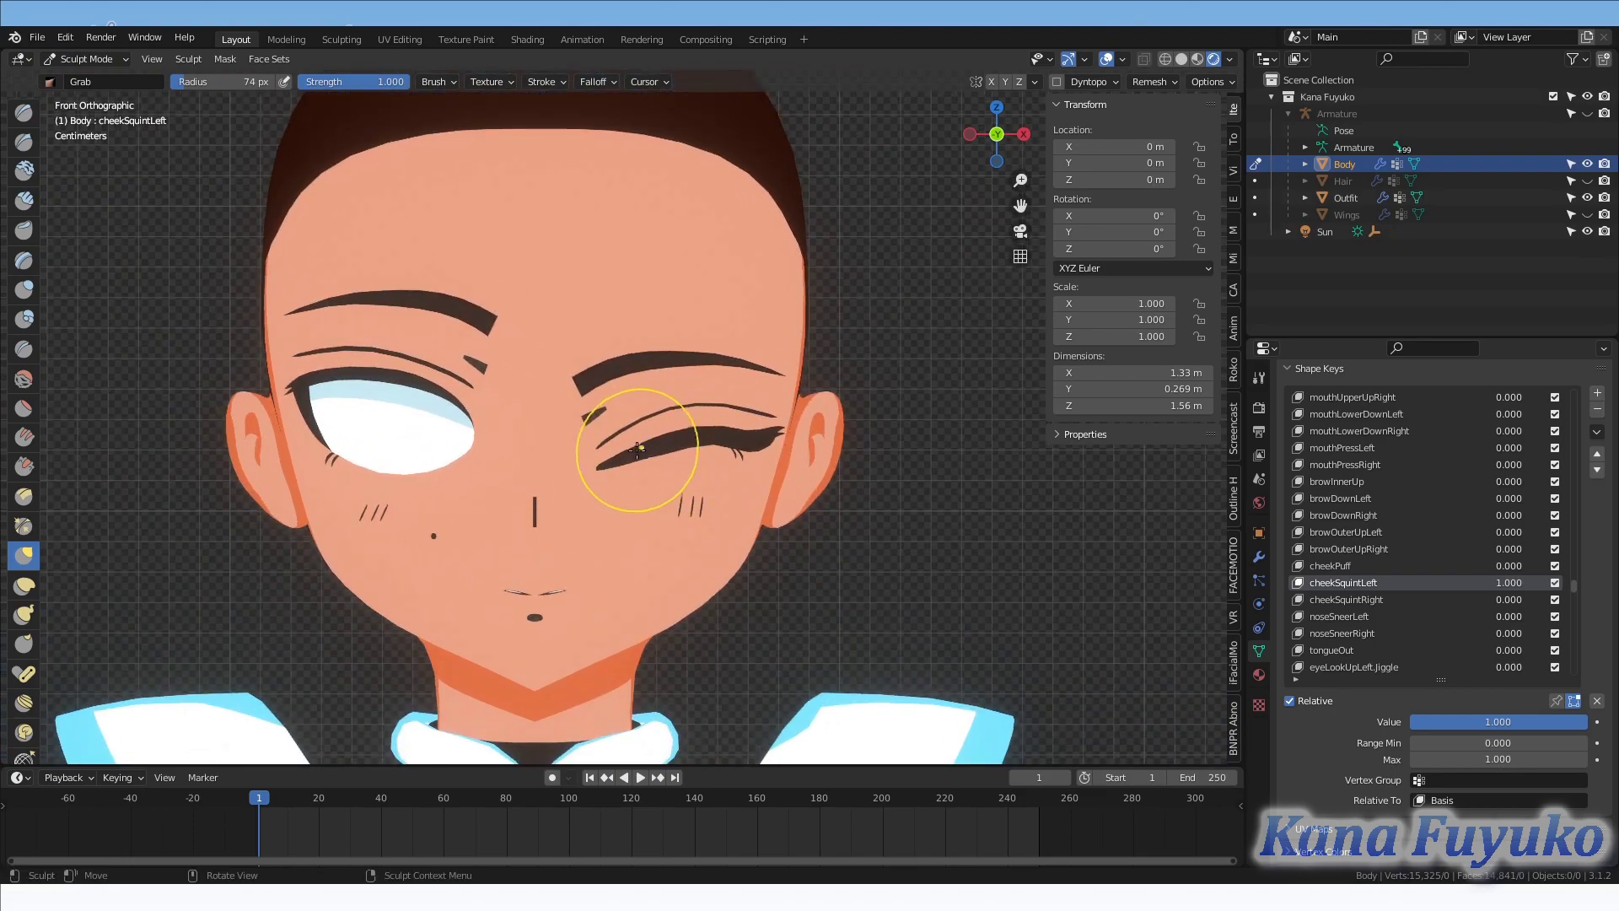
scroll(666, 464, up, 1)
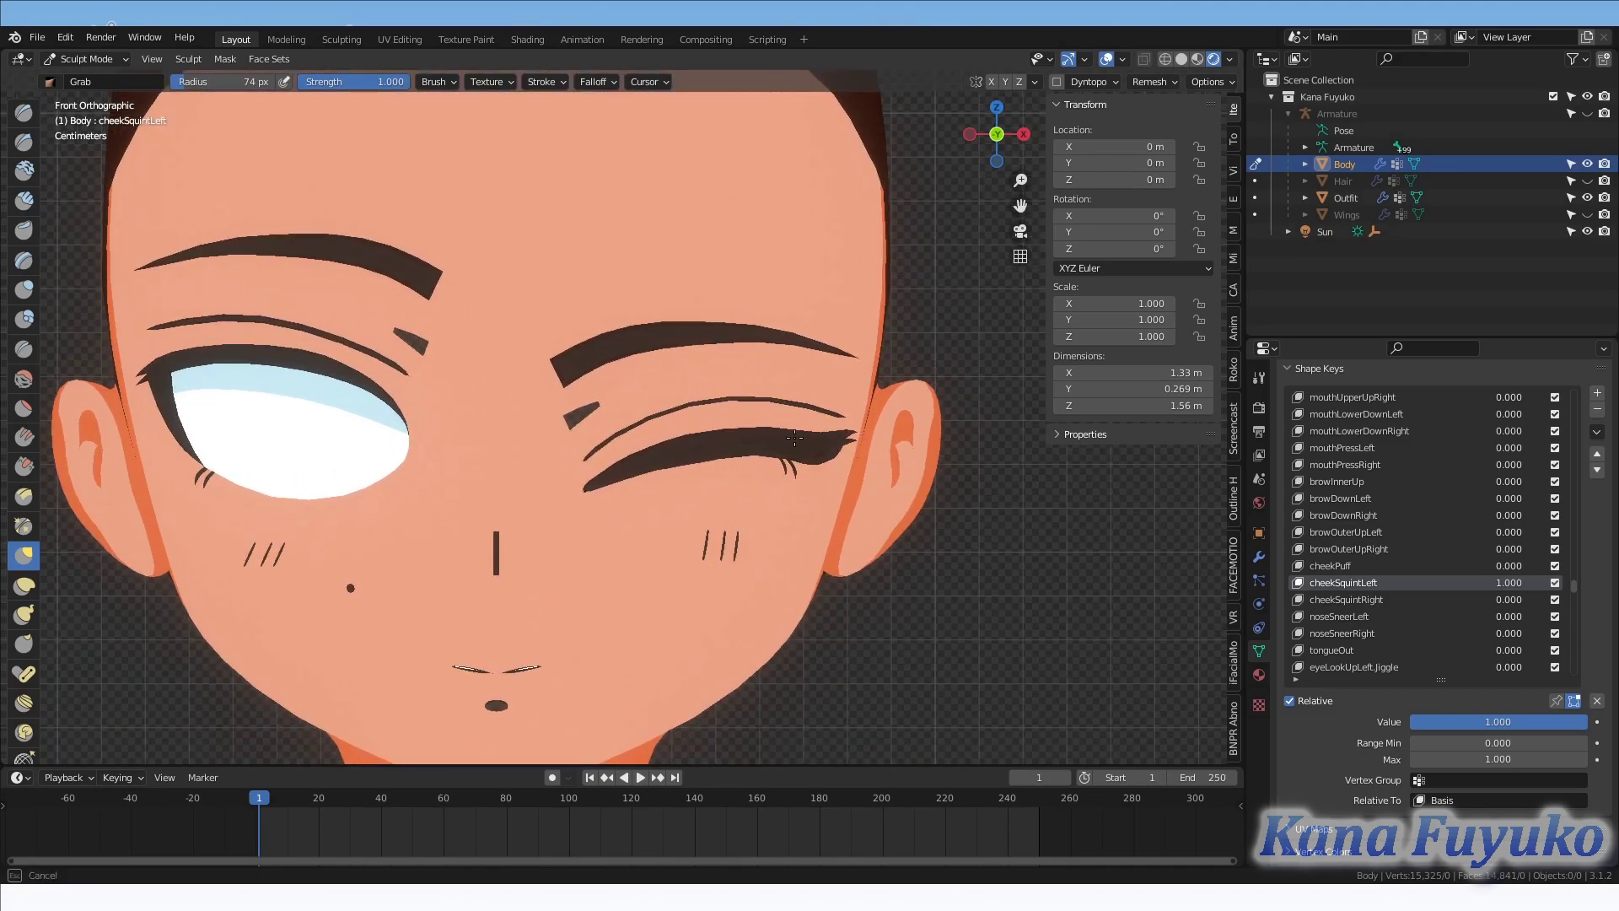
scroll(725, 460, down, 2)
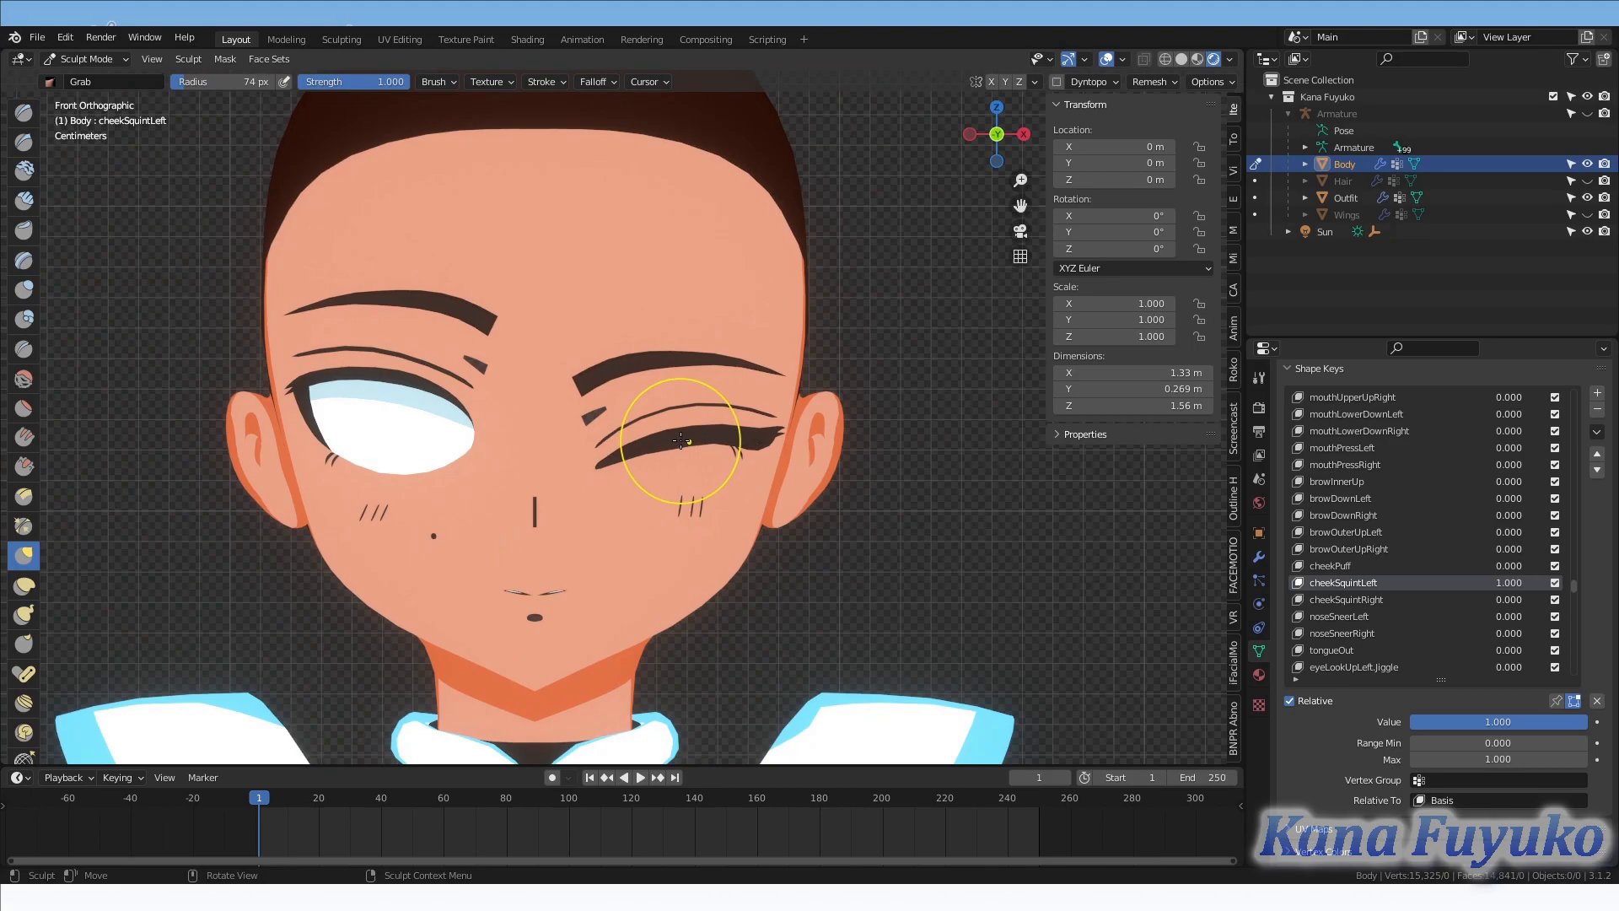
scroll(673, 578, down, 3)
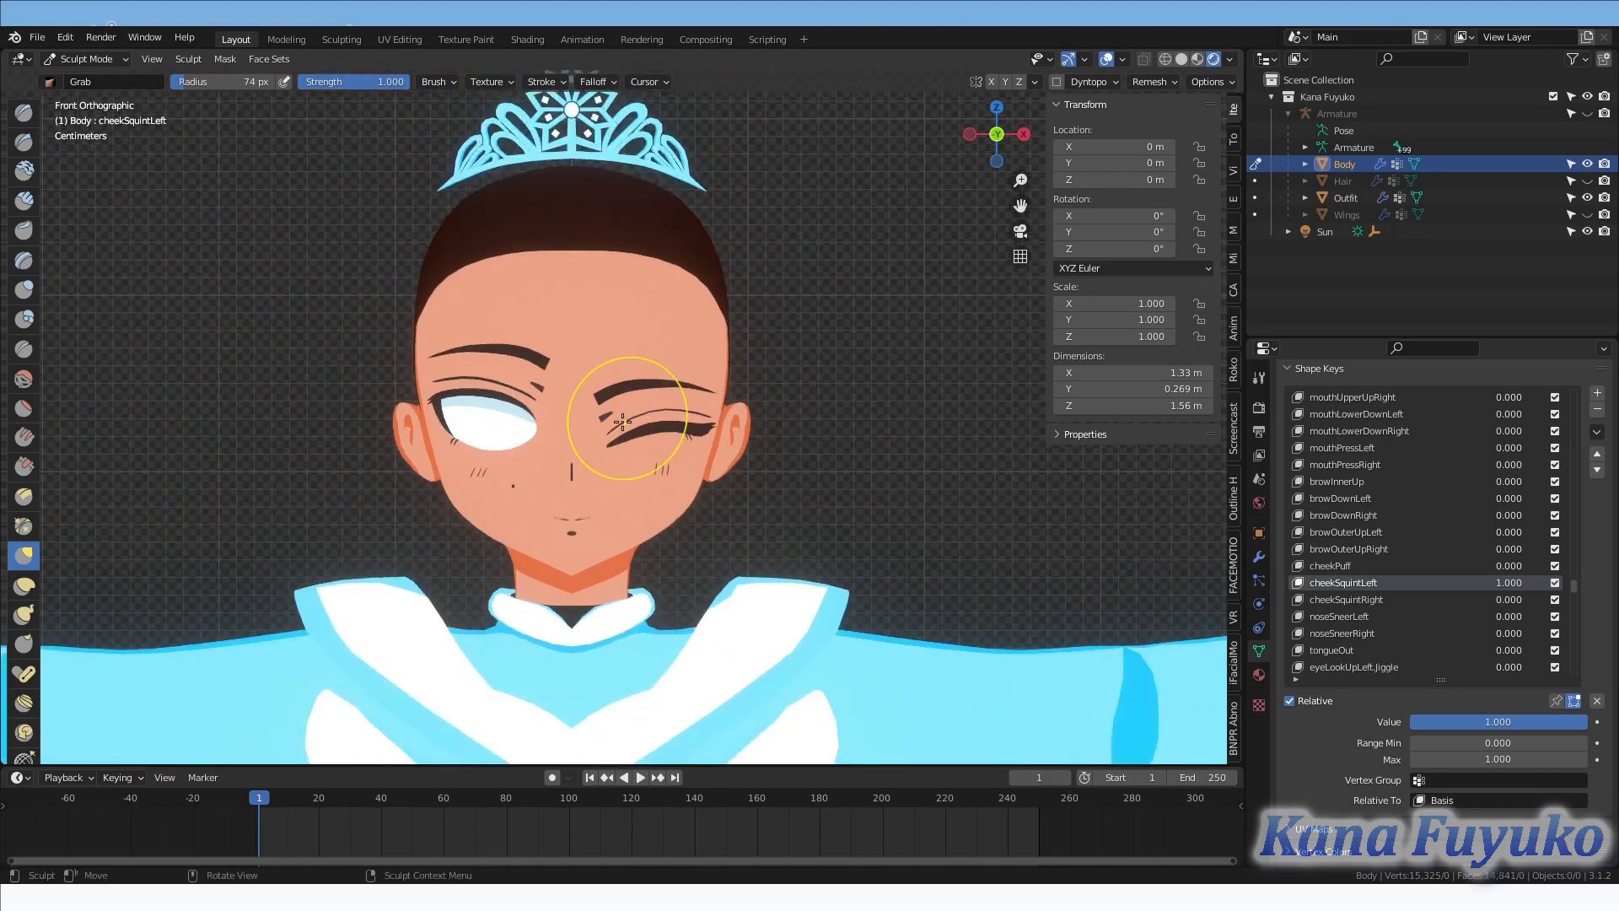
Return to Object Mode and examine the arched left eyelid with cheekSquintLeft at 1.000.
scroll(622, 420, up, 2)
click(113, 64)
click(113, 72)
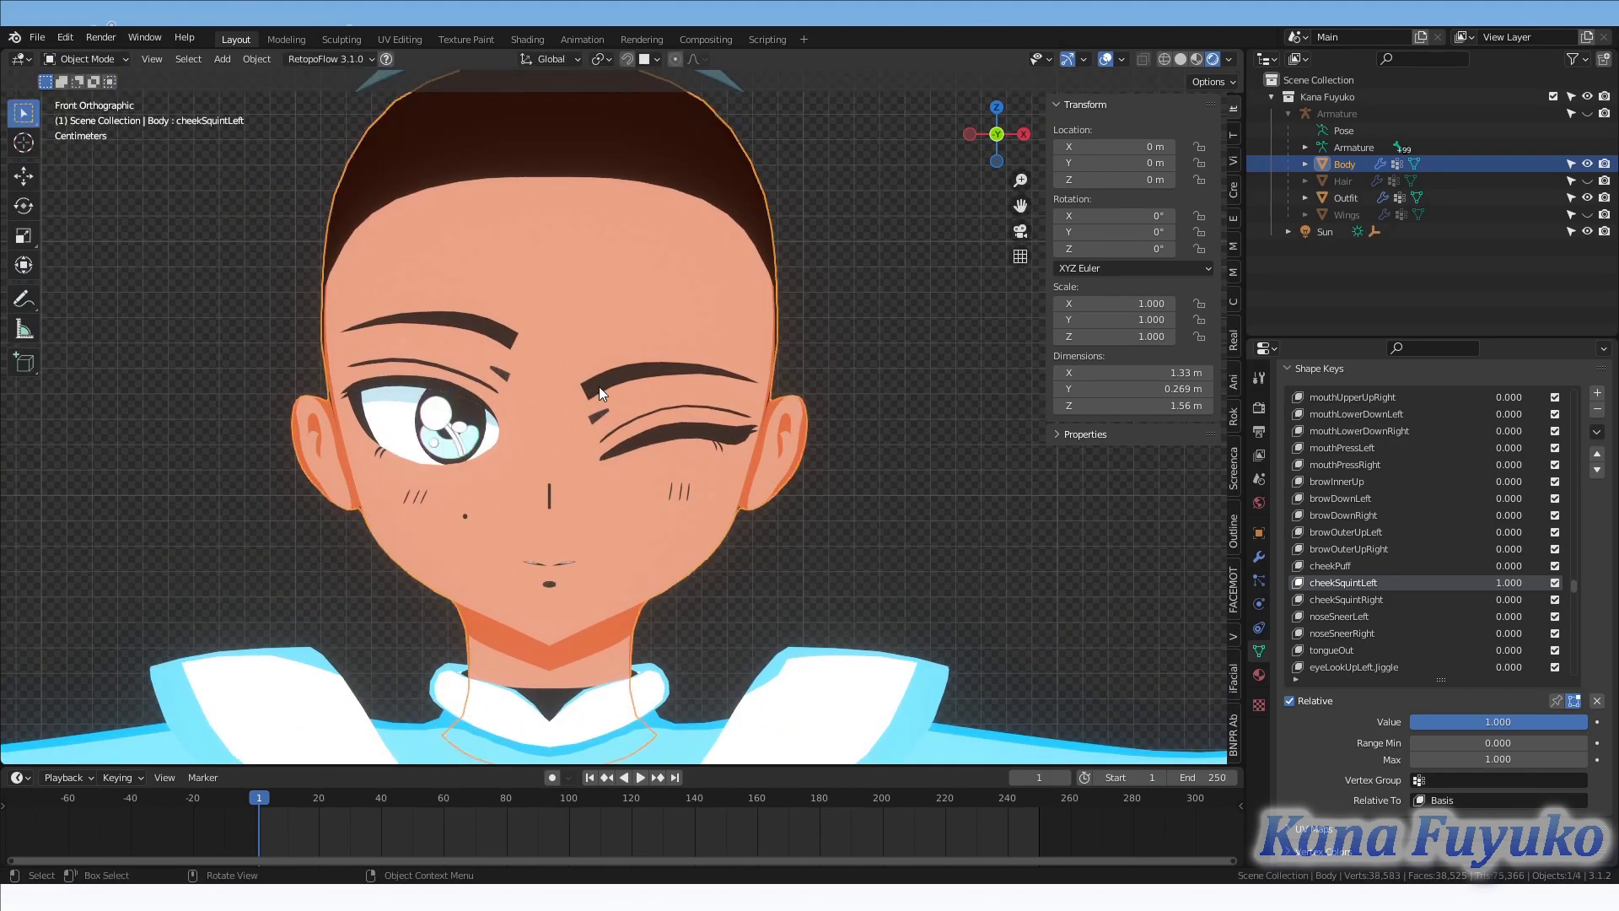
scroll(599, 392, up, 2)
mouse_move(1508, 582)
mouse_down()
mouse_move(1467, 582)
mouse_move(1509, 582)
mouse_up()
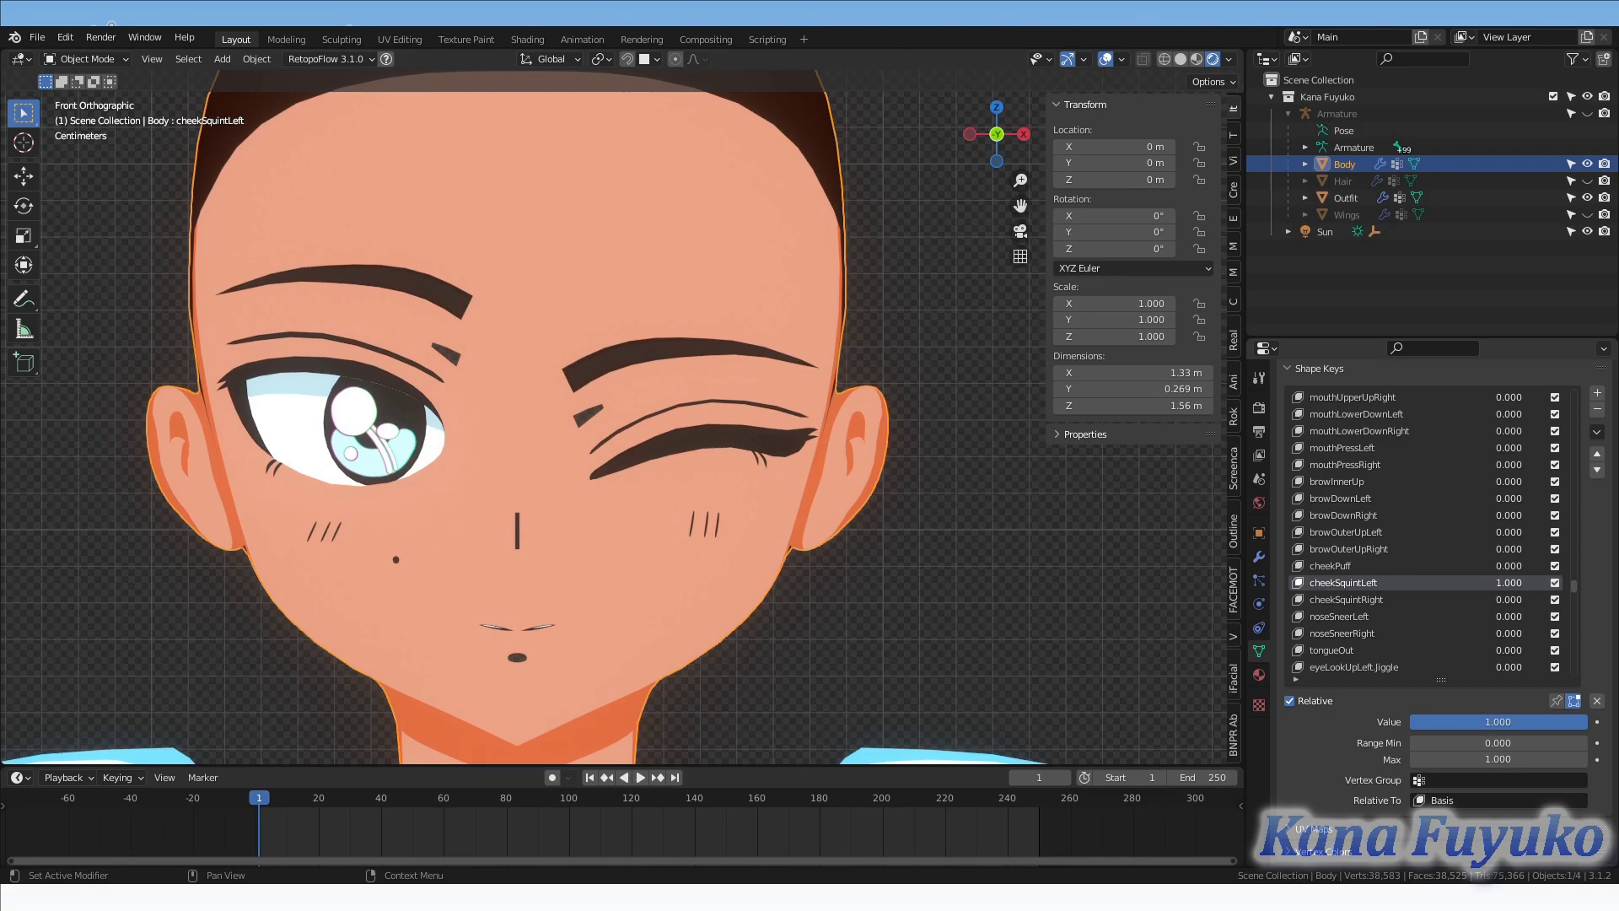
scroll(1515, 489, up, 5)
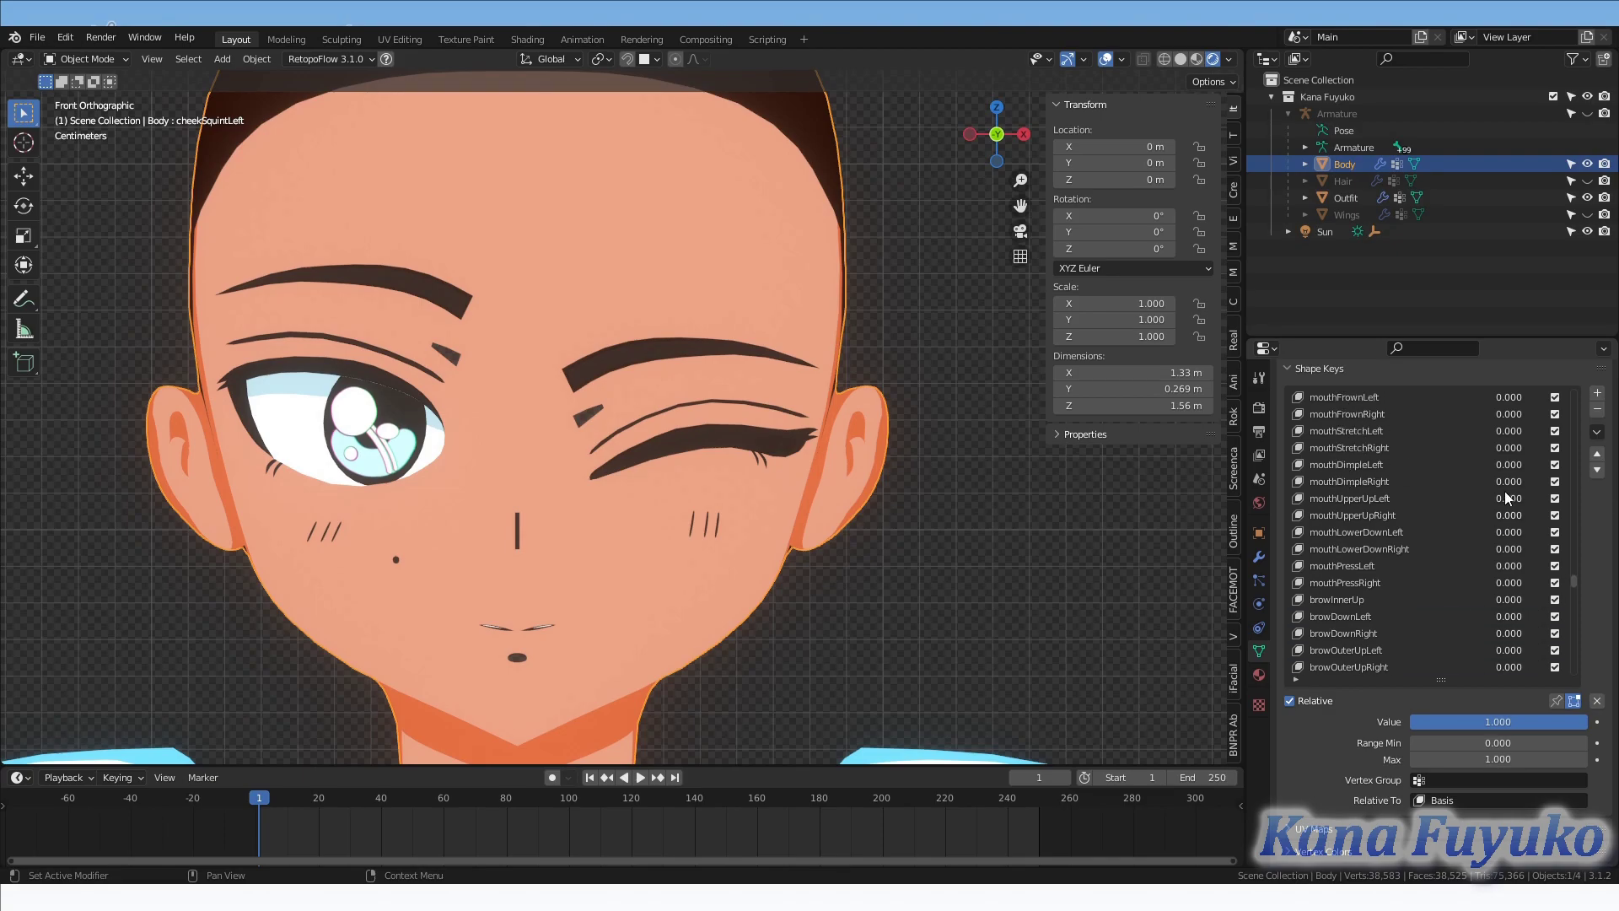
Pin cheekSquintLeft to examine its effect on the open left eye in Edit Mode and Object Mode, and unpin it.
key(Tab)
scroll(1442, 628, down, 5)
click(1556, 742)
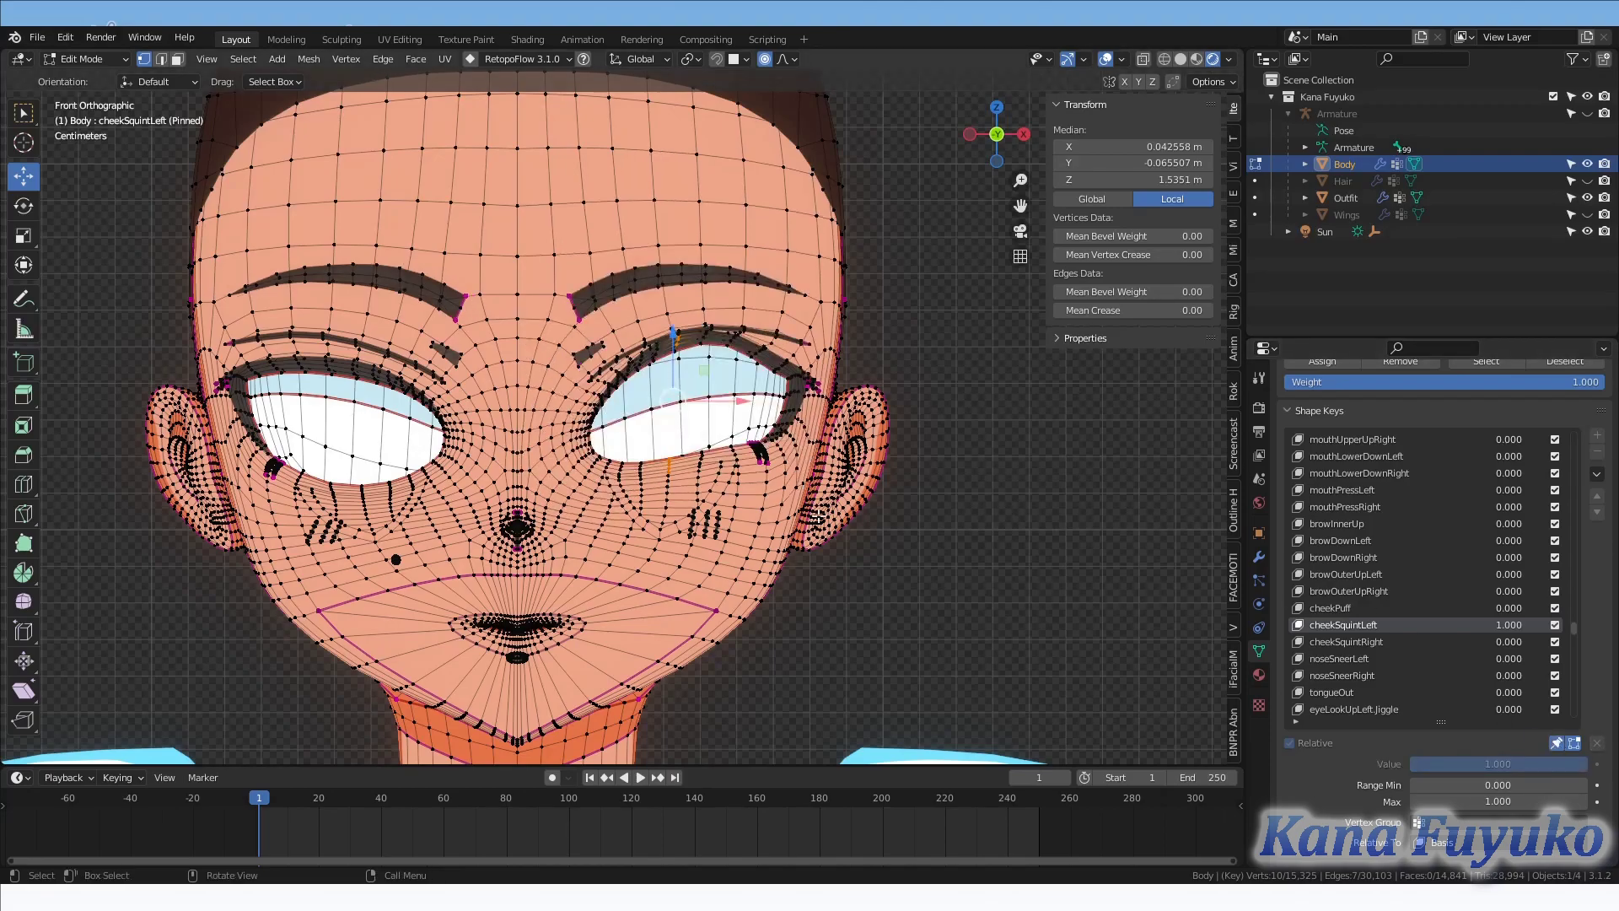
scroll(749, 457, up, 3)
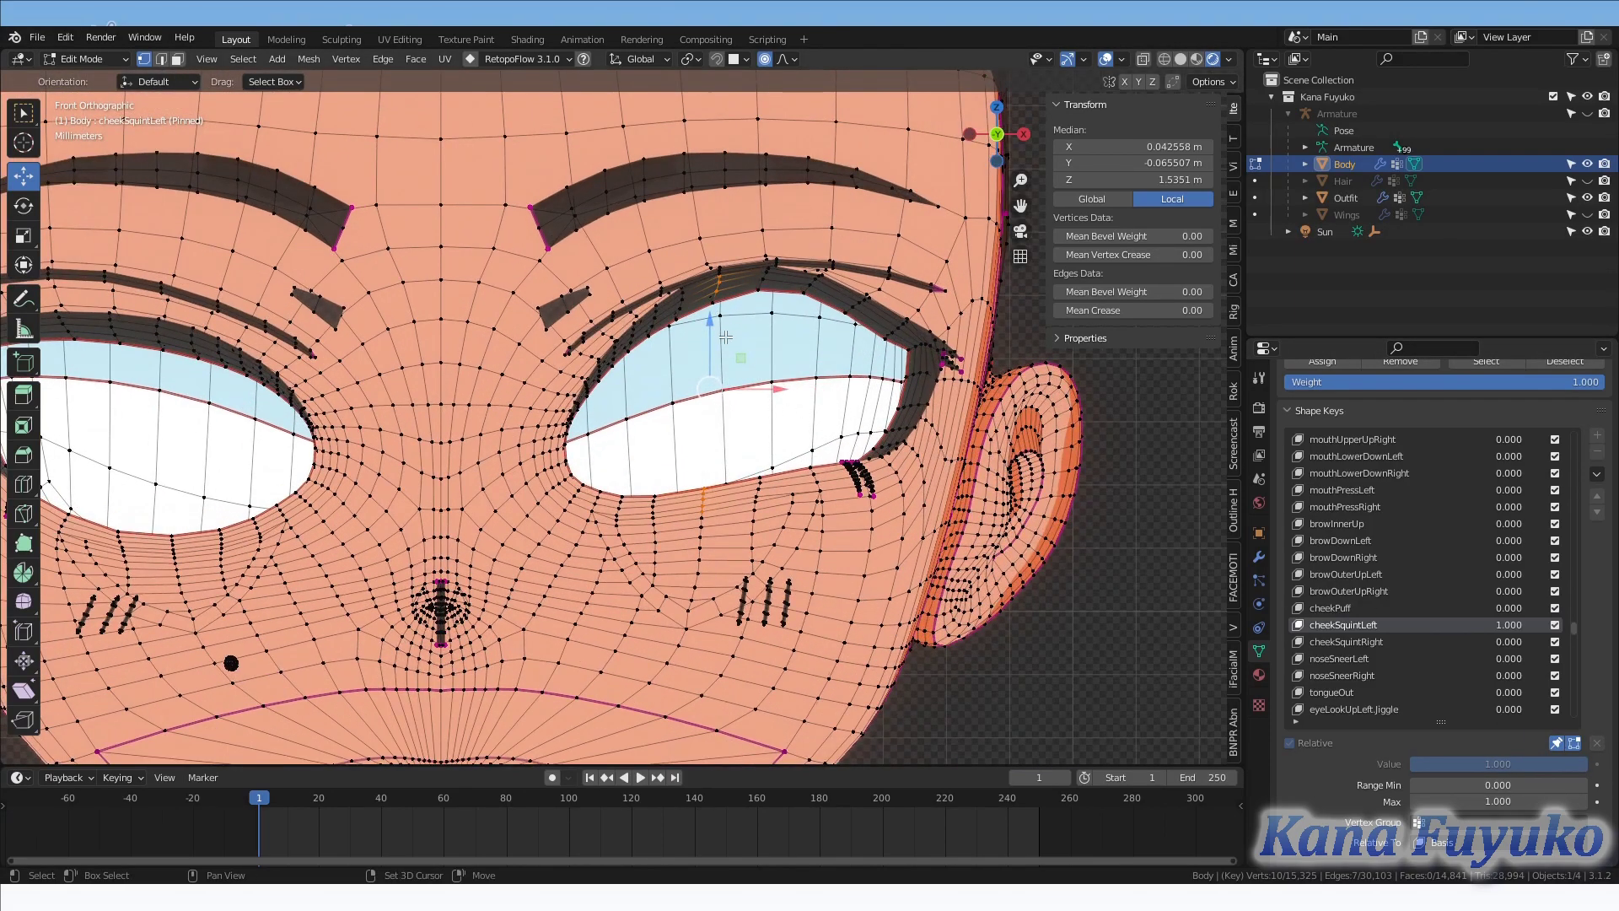
shift+middle_drag(757, 369, 727, 415)
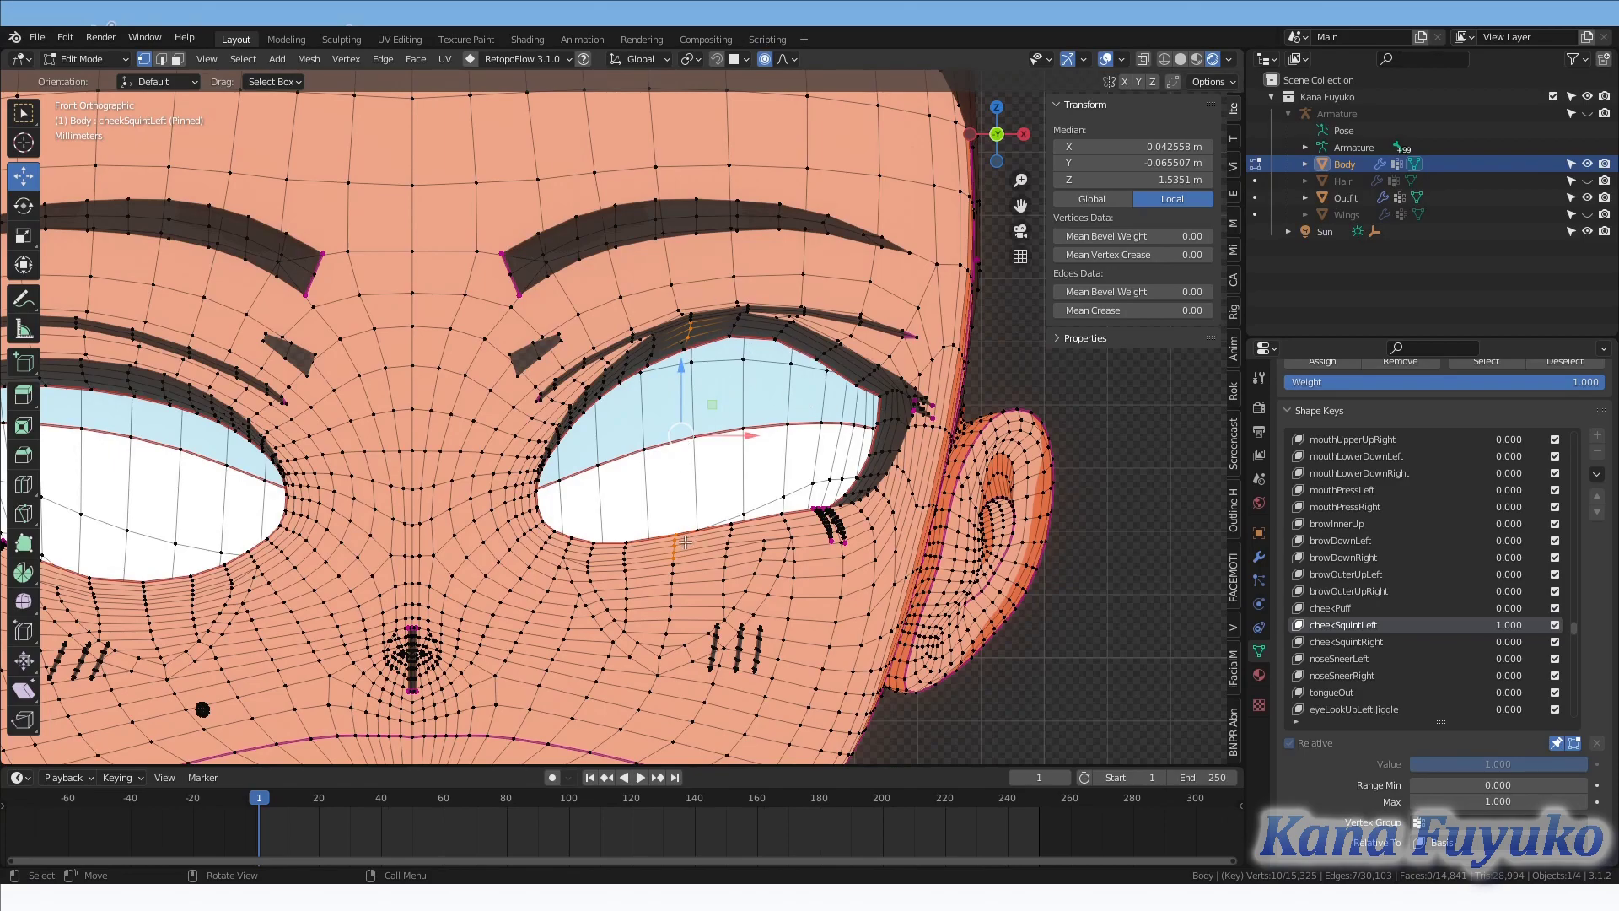
scroll(662, 509, down, 2)
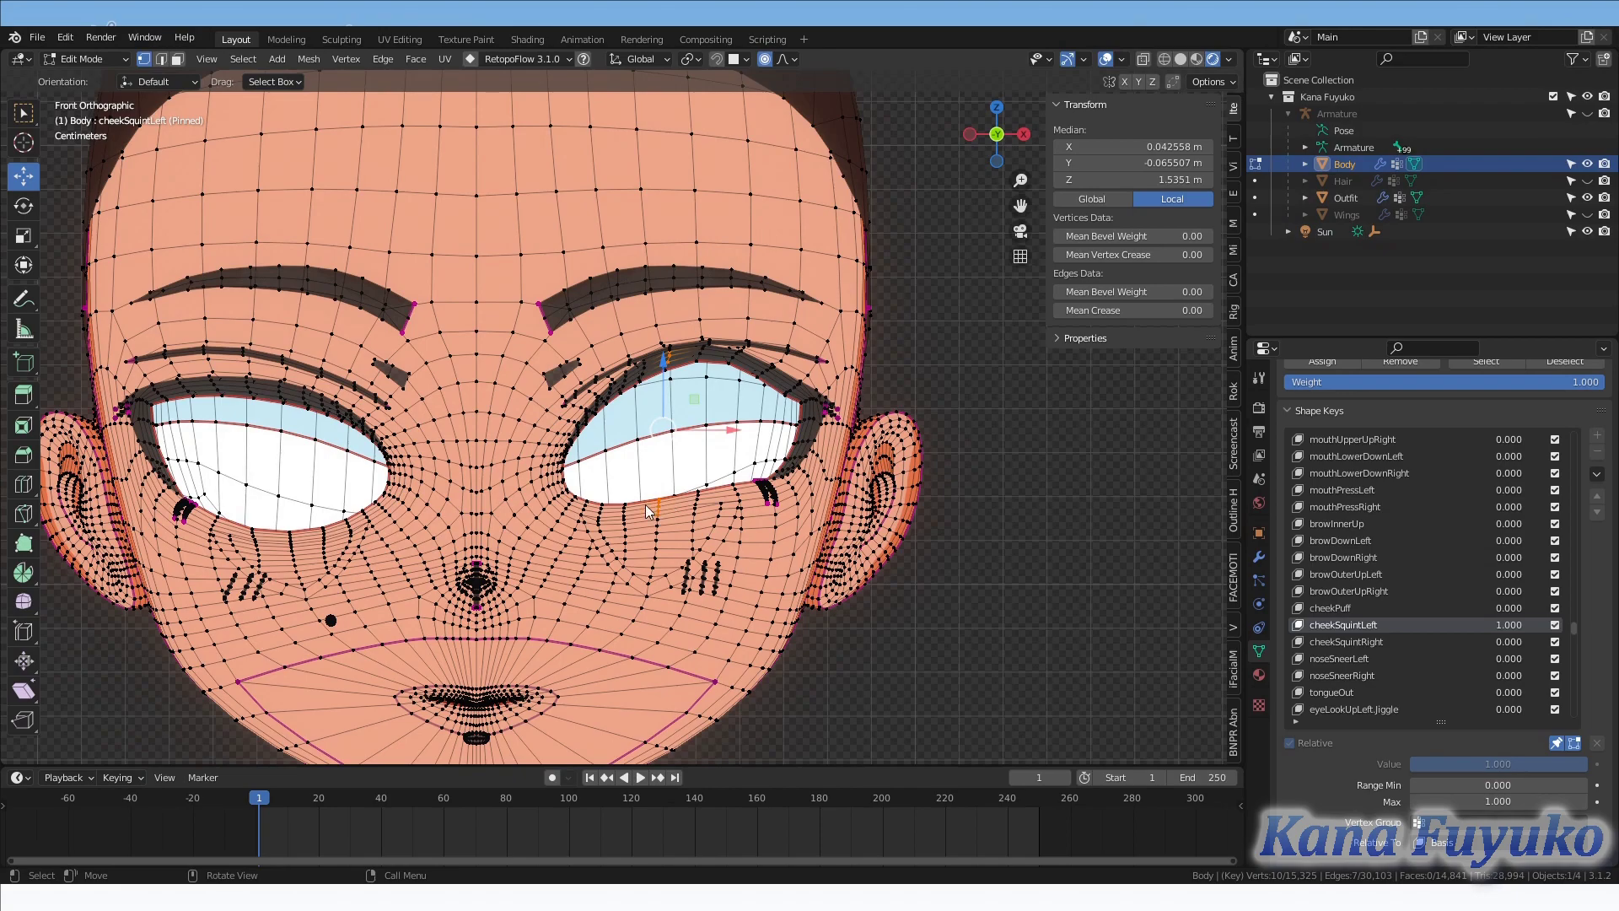
key(Tab)
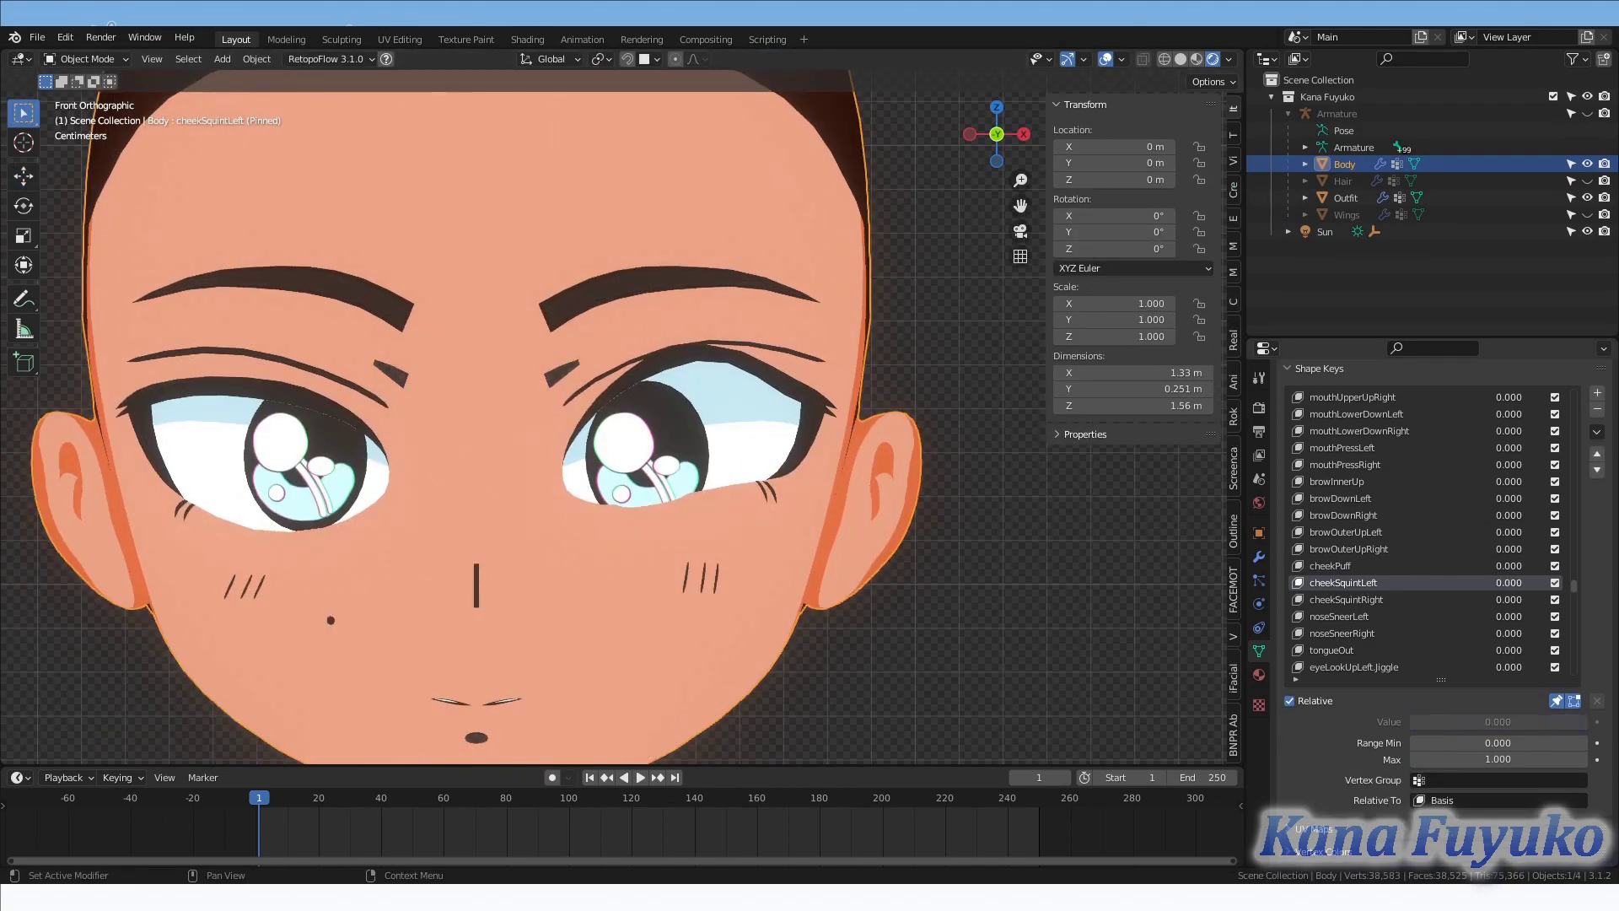
click(1556, 701)
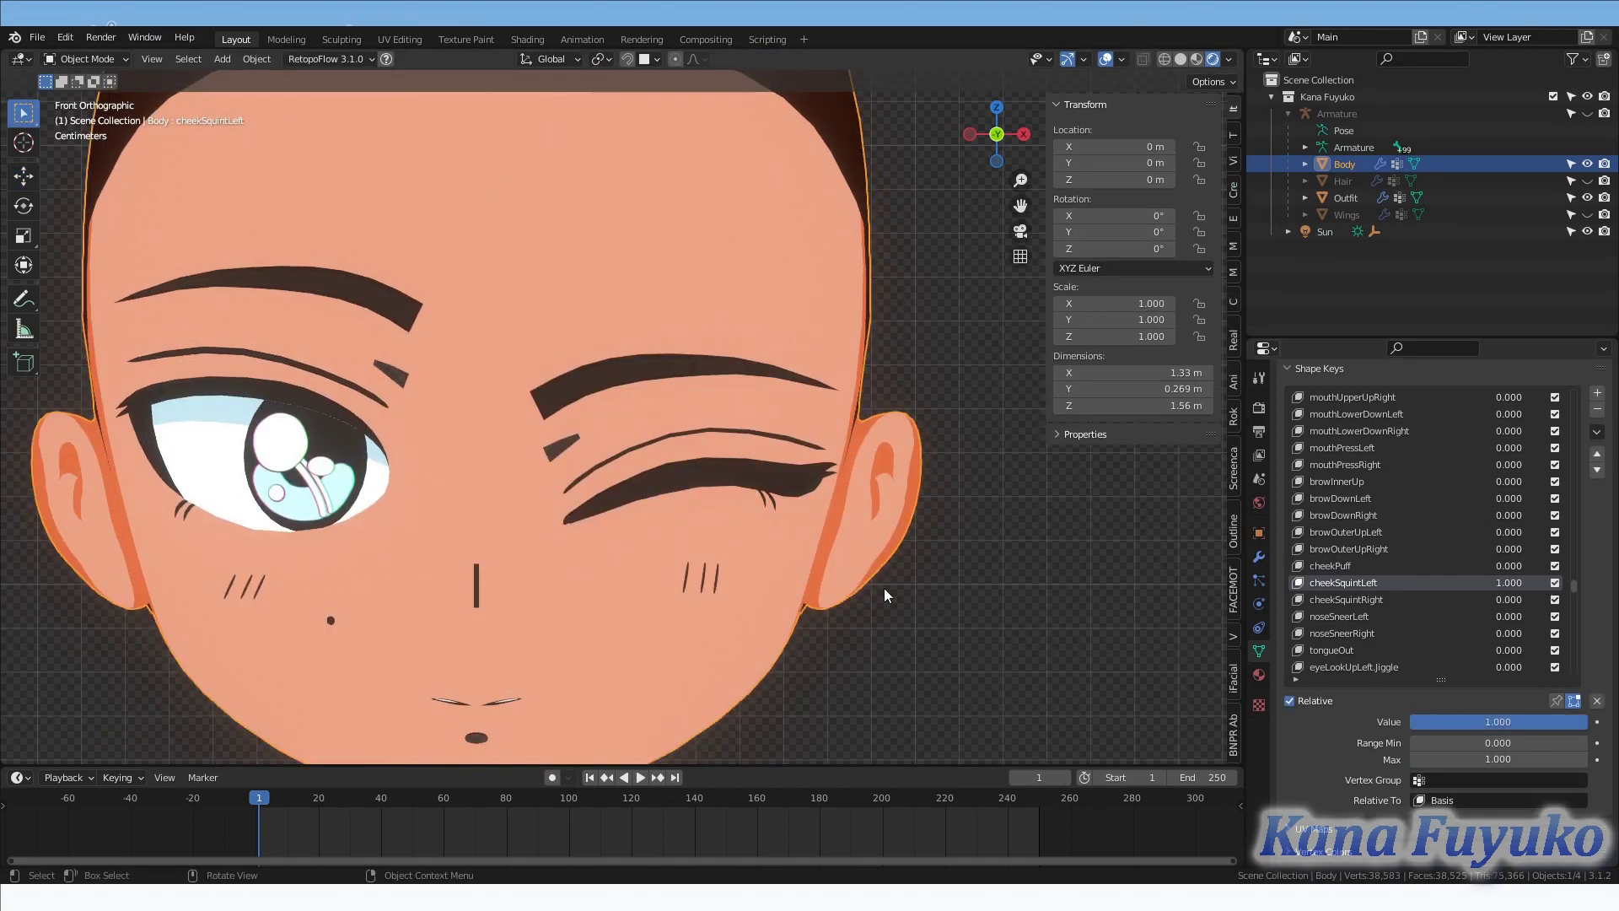
Set the cheekSquintRight shape key's value to 1.000.
scroll(574, 529, down, 2)
shift+middle_drag(574, 530, 656, 523)
scroll(676, 519, up, 1)
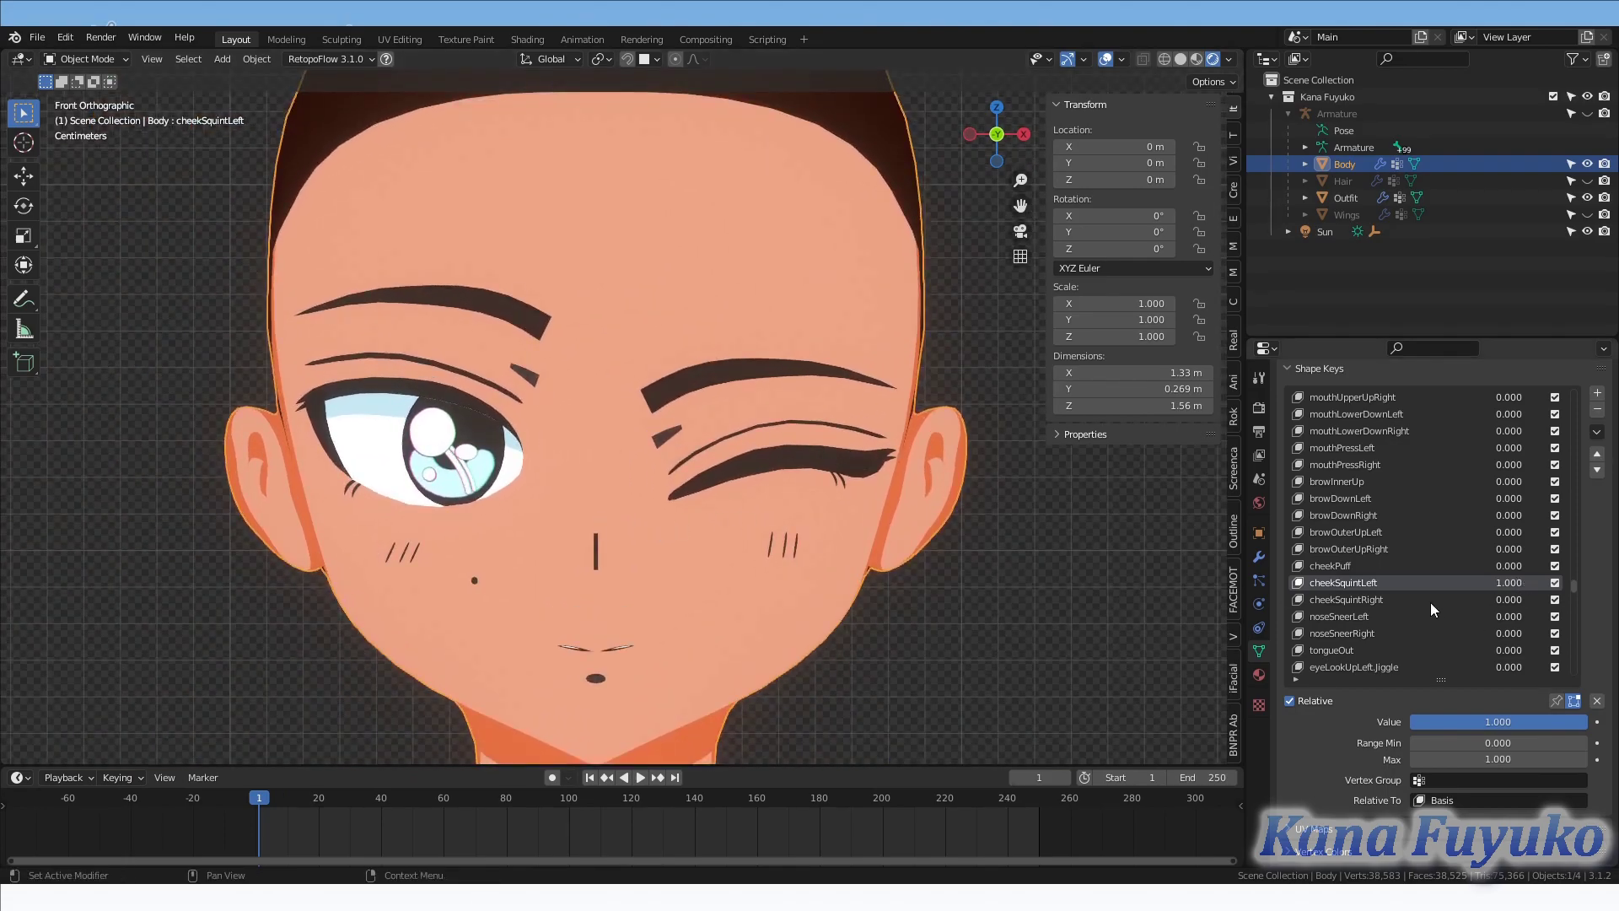
click(1493, 599)
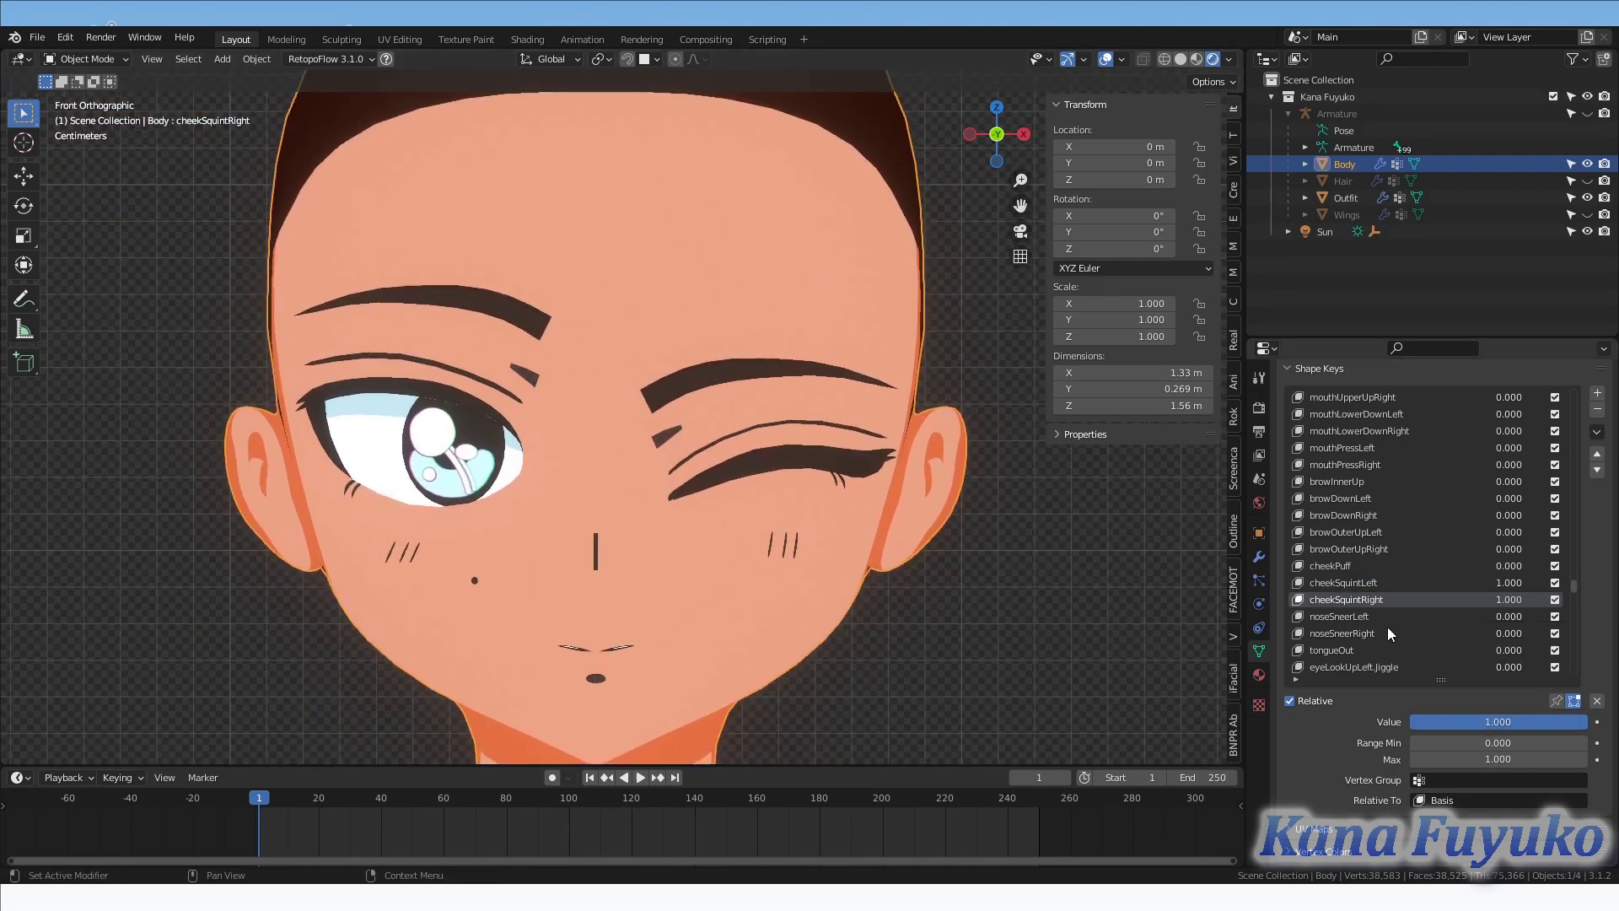
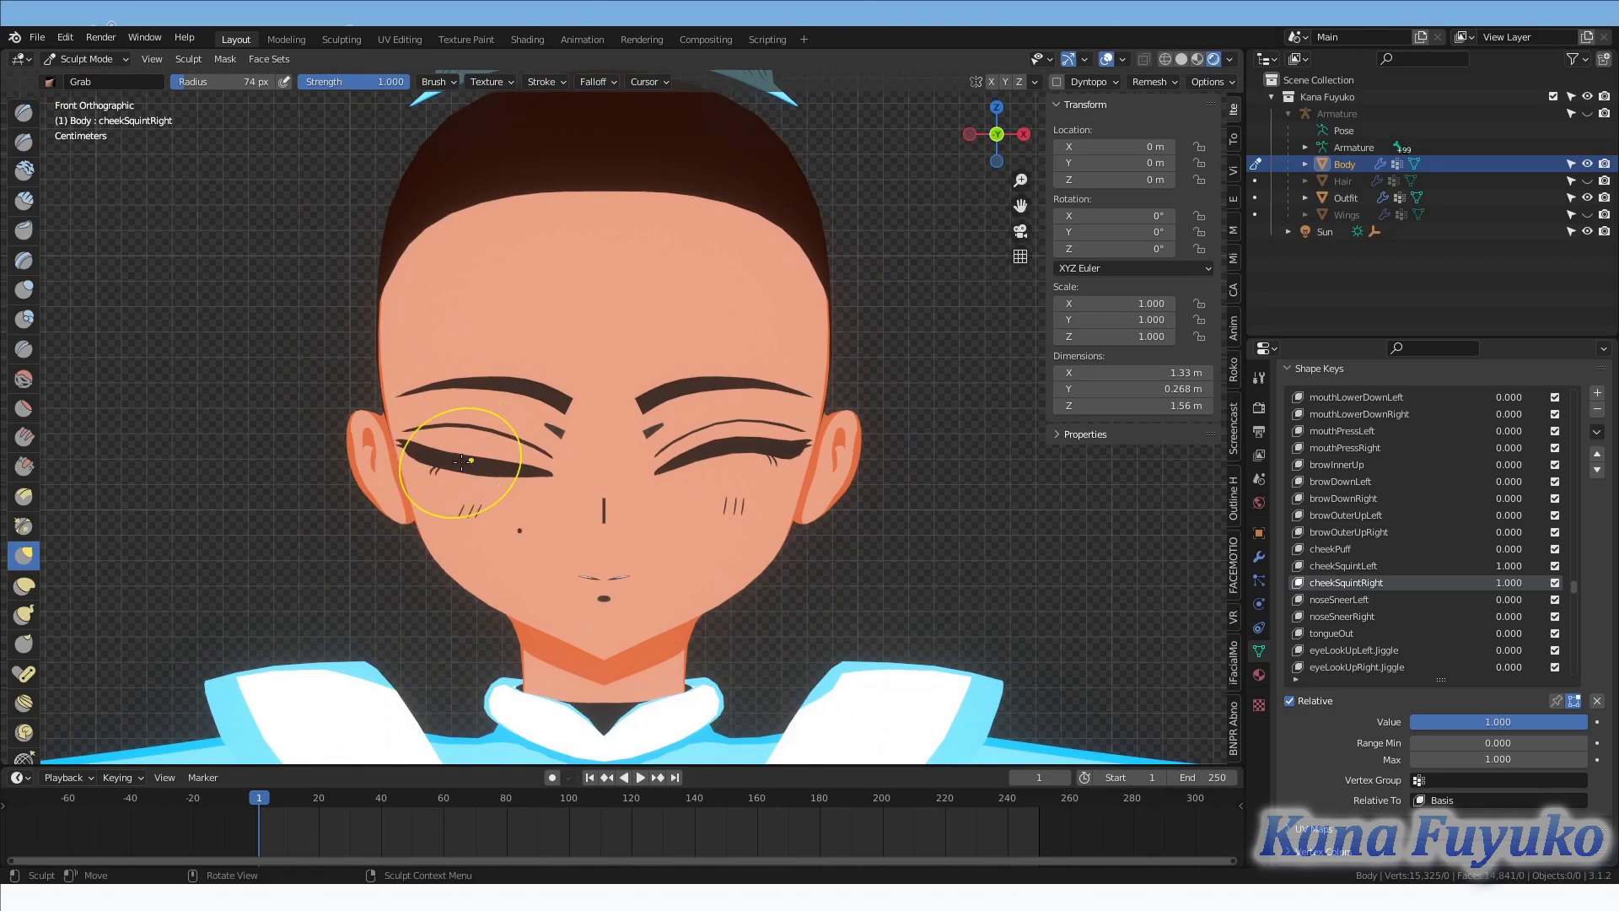
Sculpt the closed right eyelid in cheekSquintRight into an upward arch matching the left one with the Grab brush.
scroll(465, 457, down, 2)
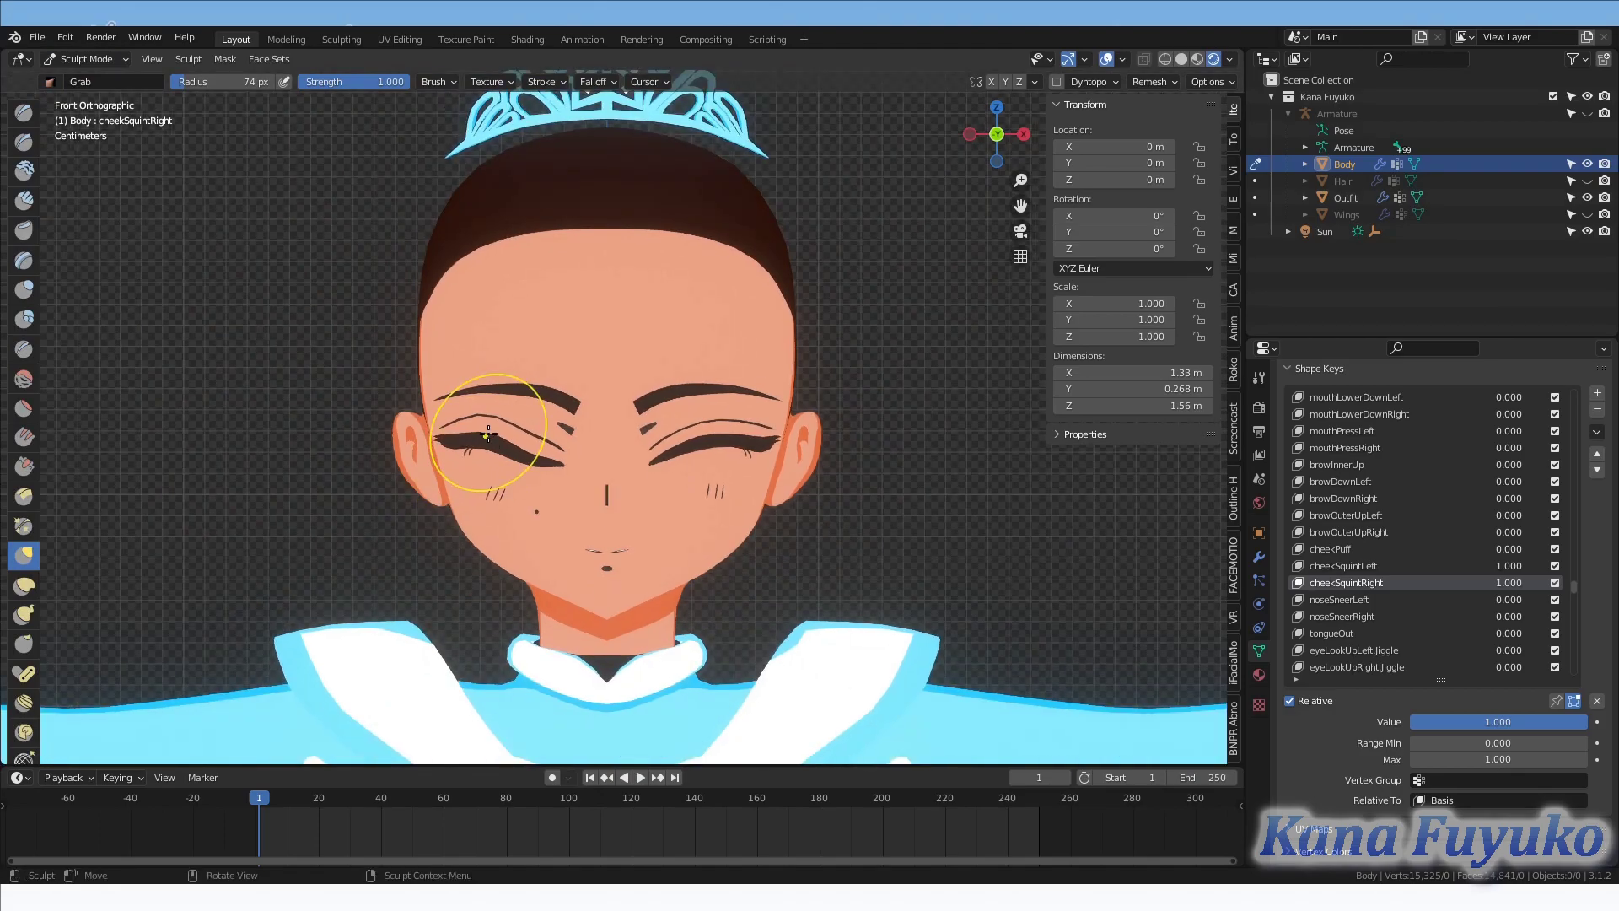
scroll(478, 469, up, 3)
mouse_move(477, 470)
mouse_down()
mouse_move(414, 457)
mouse_move(343, 479)
mouse_up()
scroll(430, 473, up, 2)
scroll(359, 540, down, 2)
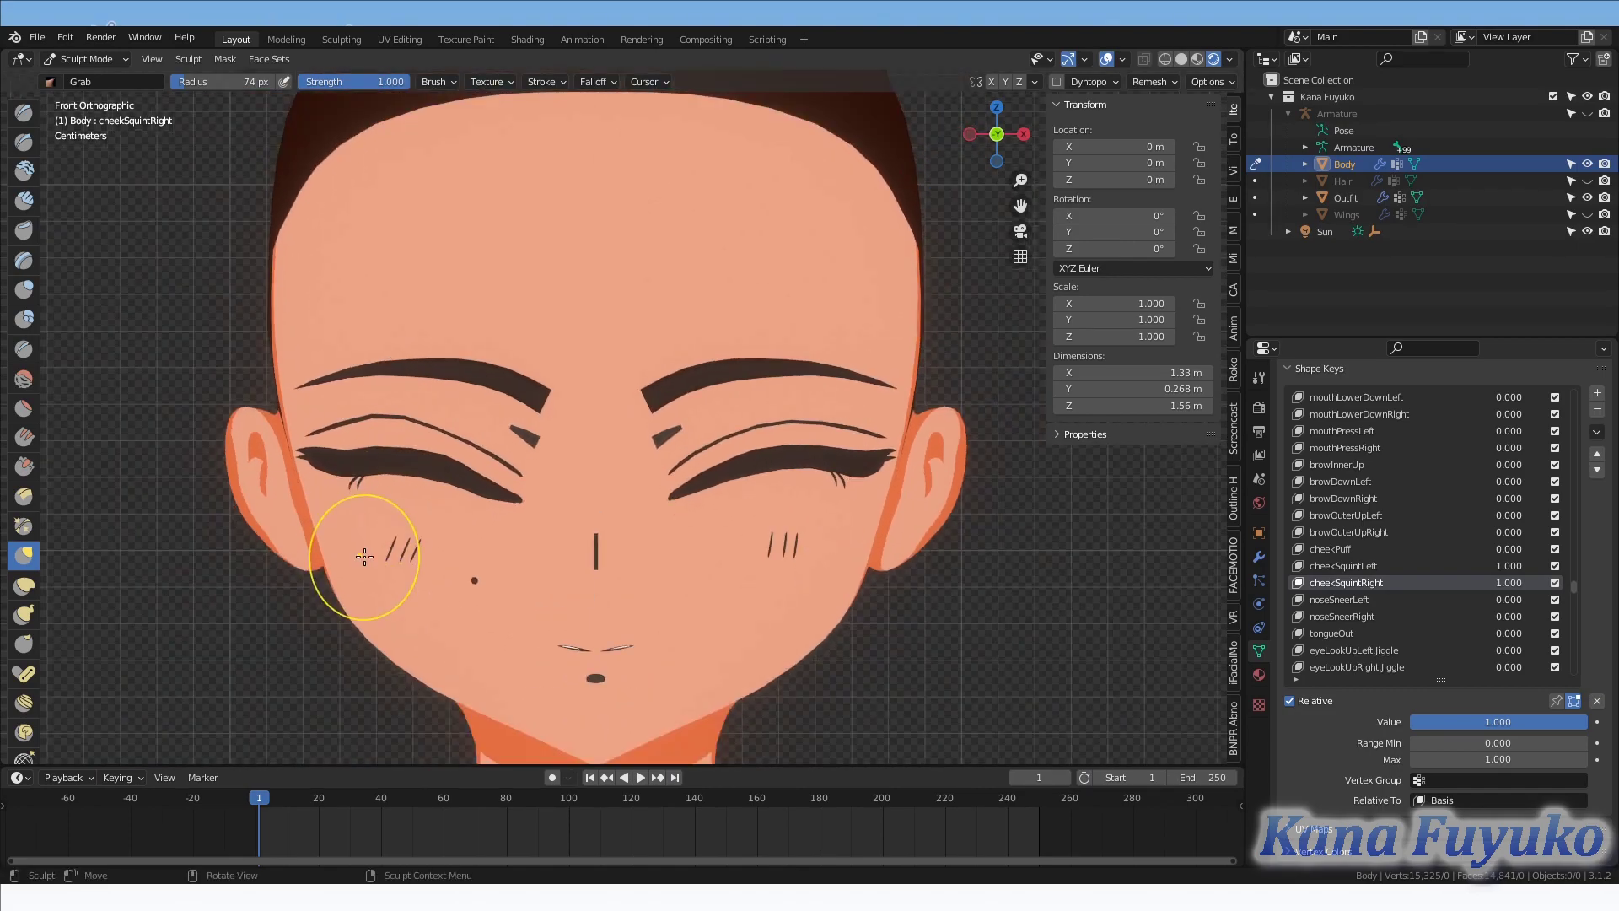
mouse_move(438, 464)
mouse_down()
mouse_move(468, 476)
mouse_move(386, 474)
mouse_up()
scroll(405, 470, up, 1)
scroll(421, 473, down, 4)
Select the character's left half of the head through the mesh and apply Snap to Symmetry with cheekSquintRight active.
key(Tab)
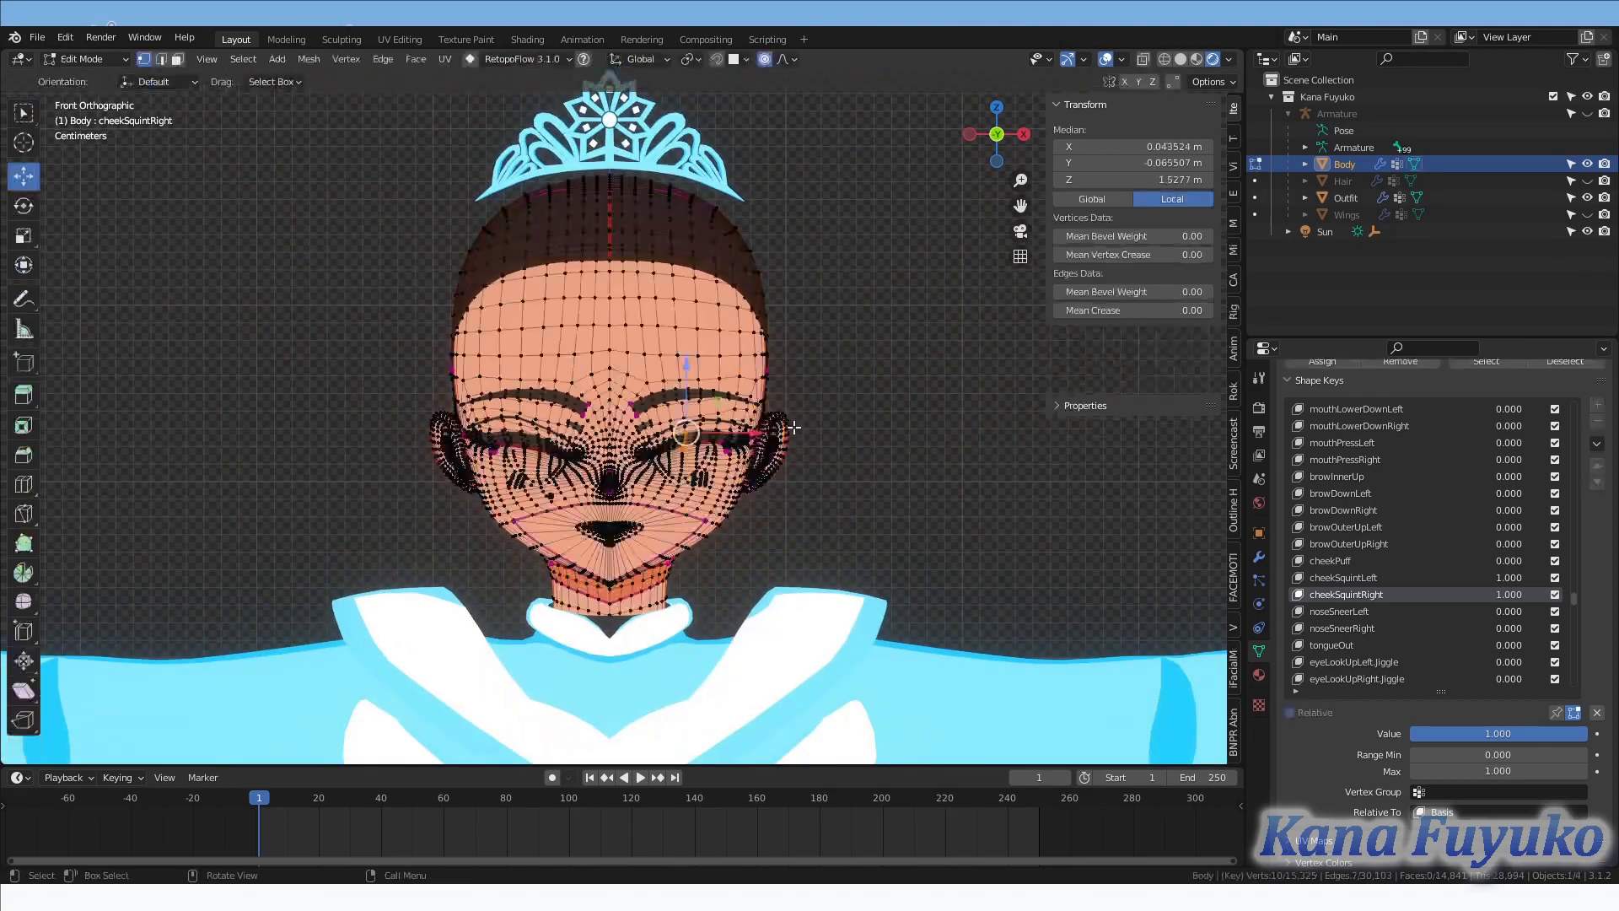
scroll(742, 426, up, 2)
key(z)
click(753, 425)
scroll(753, 424, down, 3)
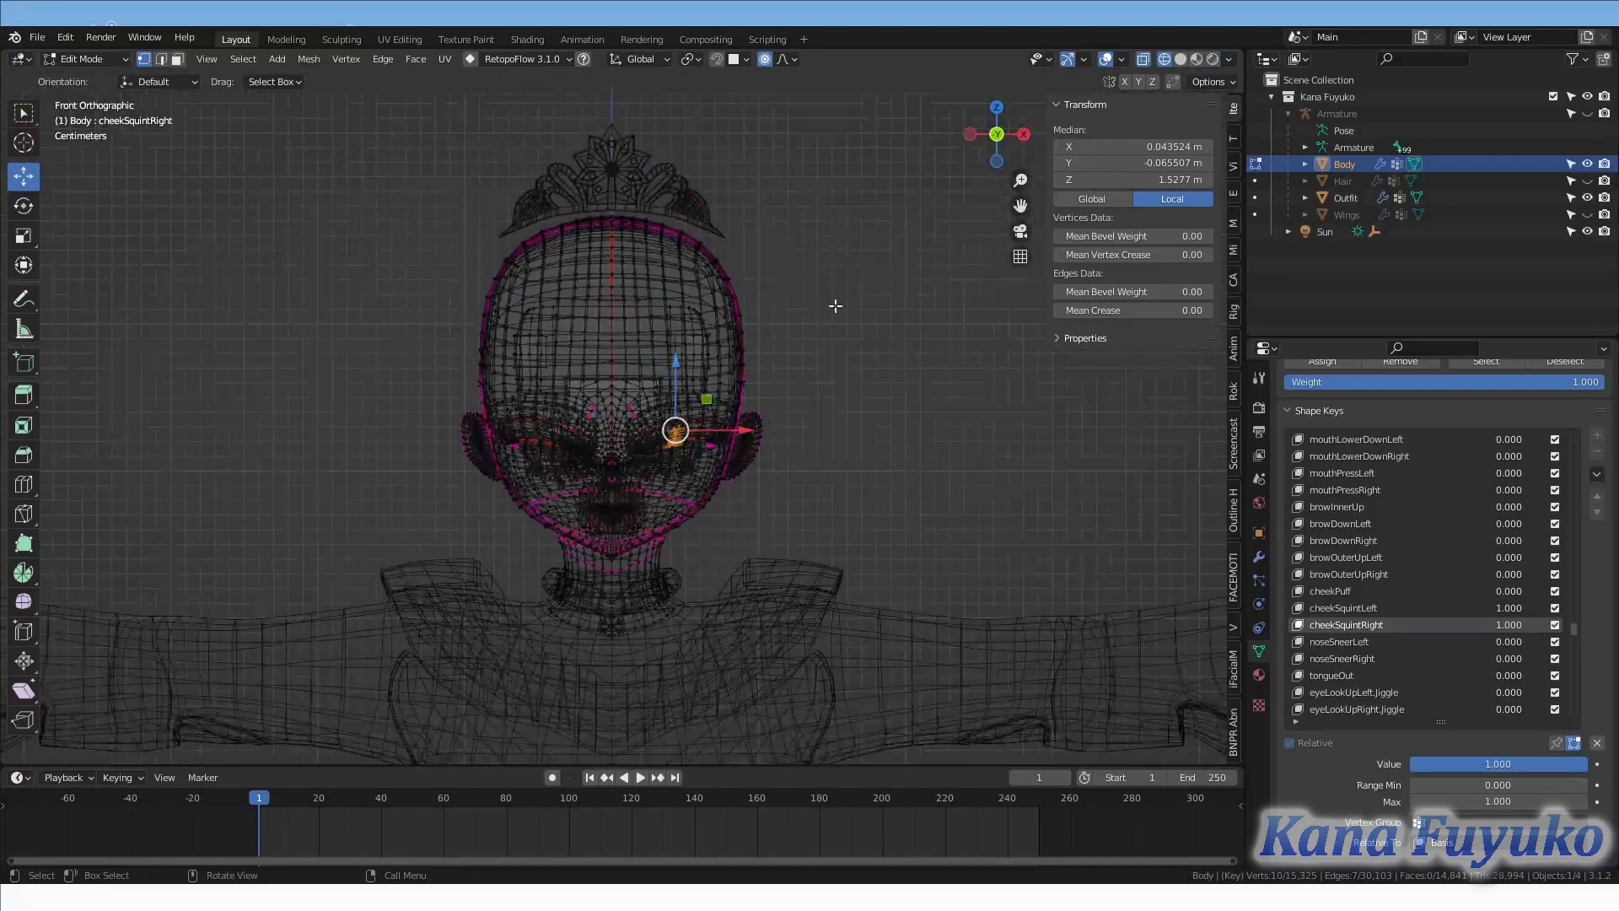
drag(807, 207, 611, 600)
scroll(735, 343, up, 3)
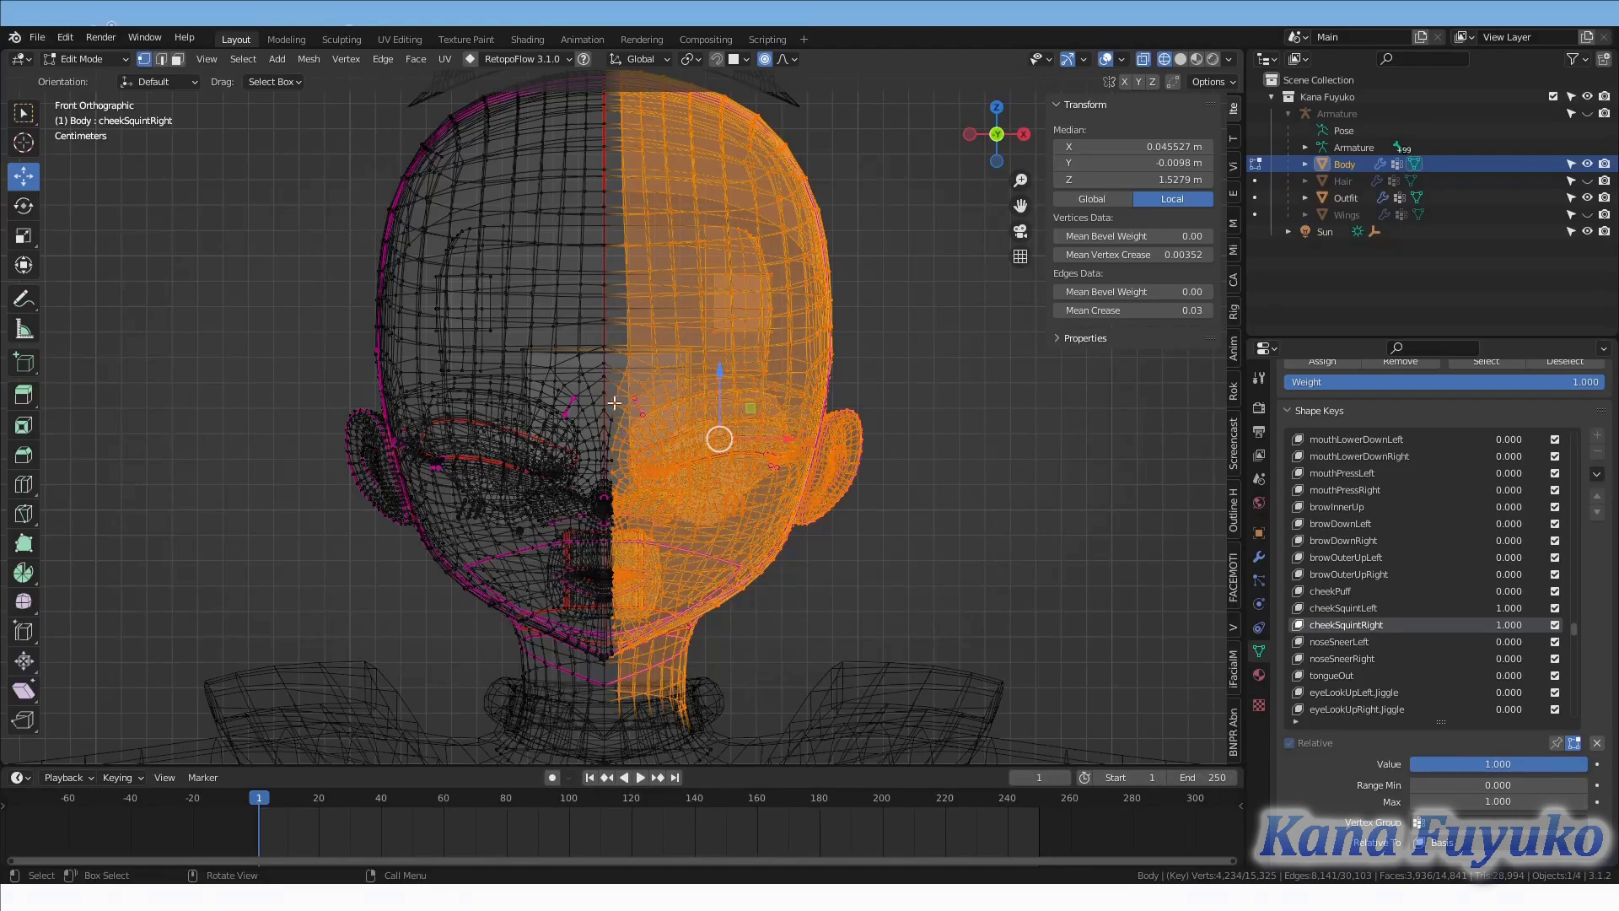
click(313, 59)
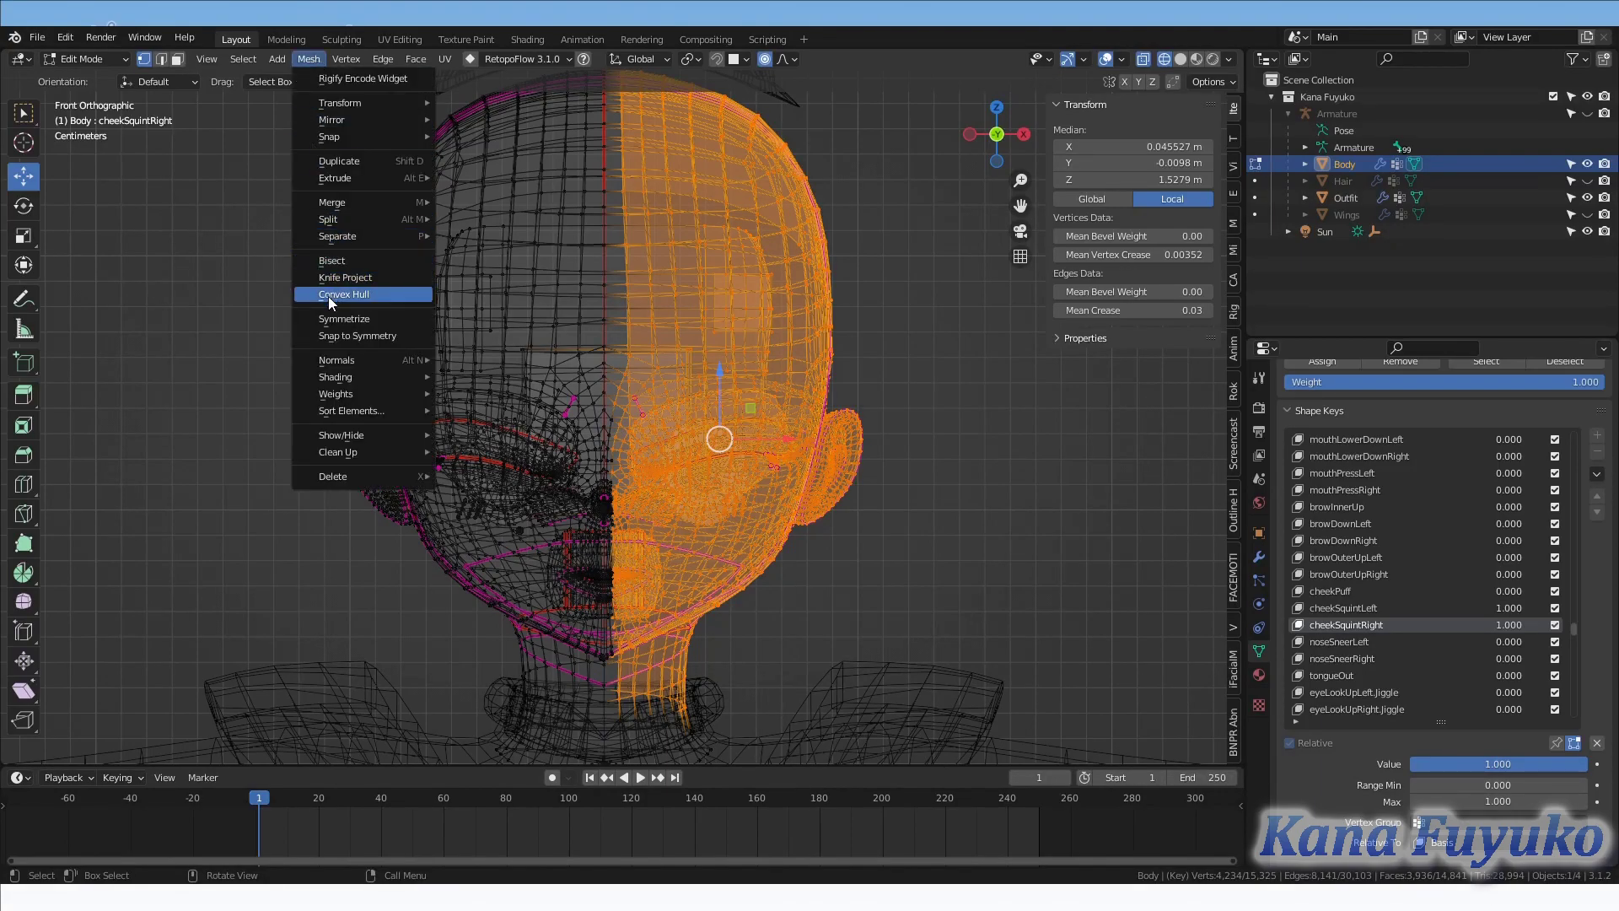
click(389, 336)
Return to Sculpt Mode and restore the rendered viewport shading to compare both closed eyes.
key(ctrl+Tab)
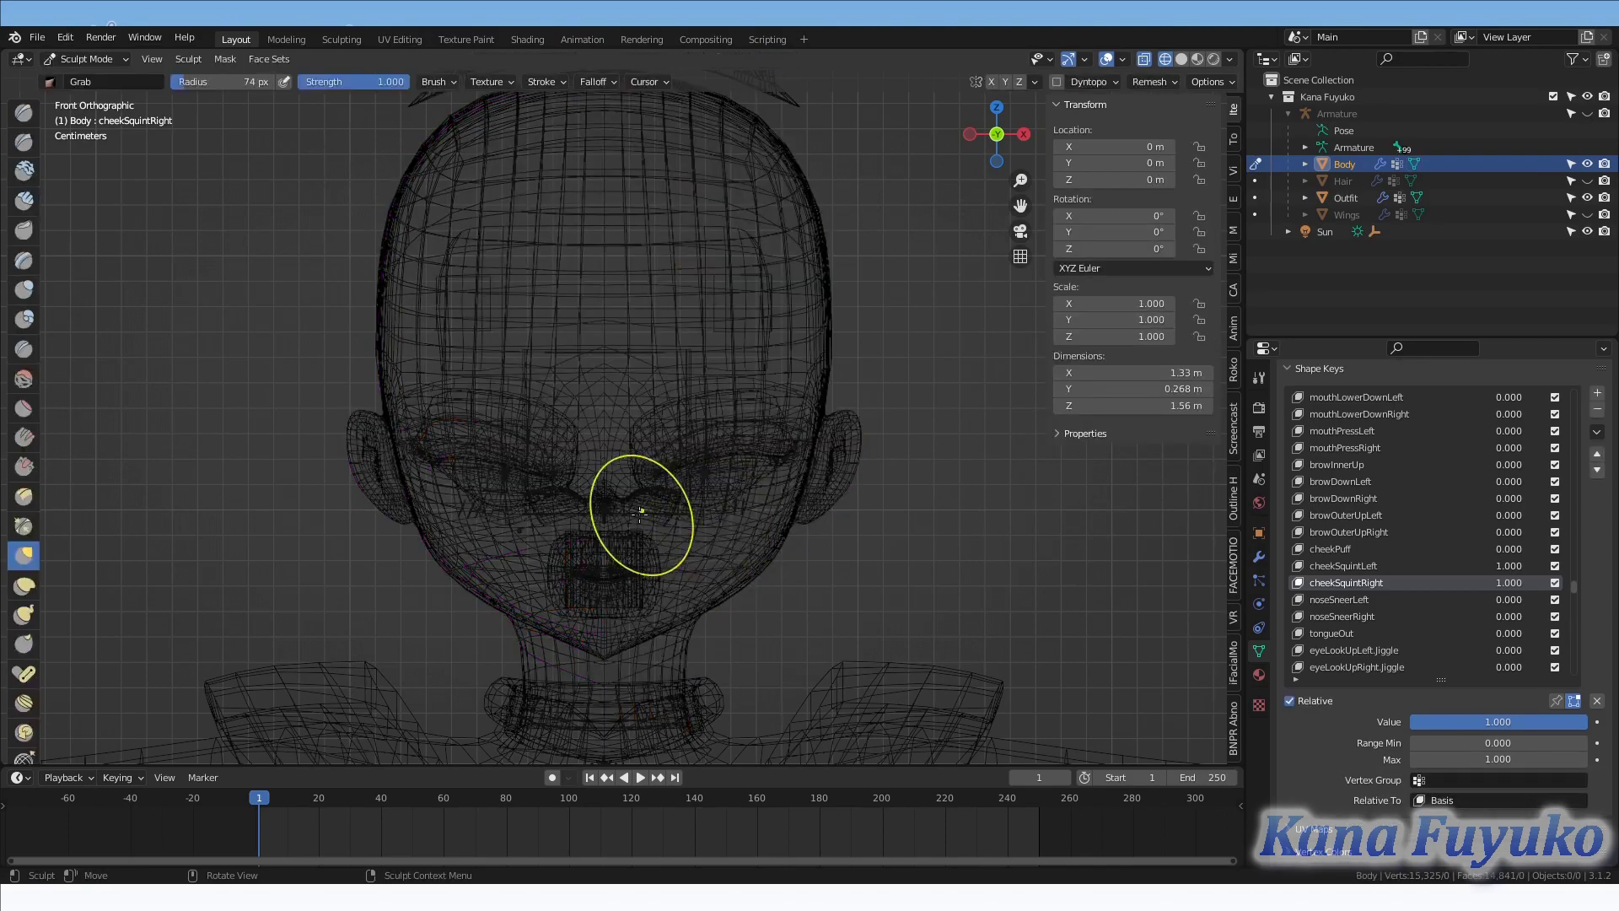
key(z)
click(724, 511)
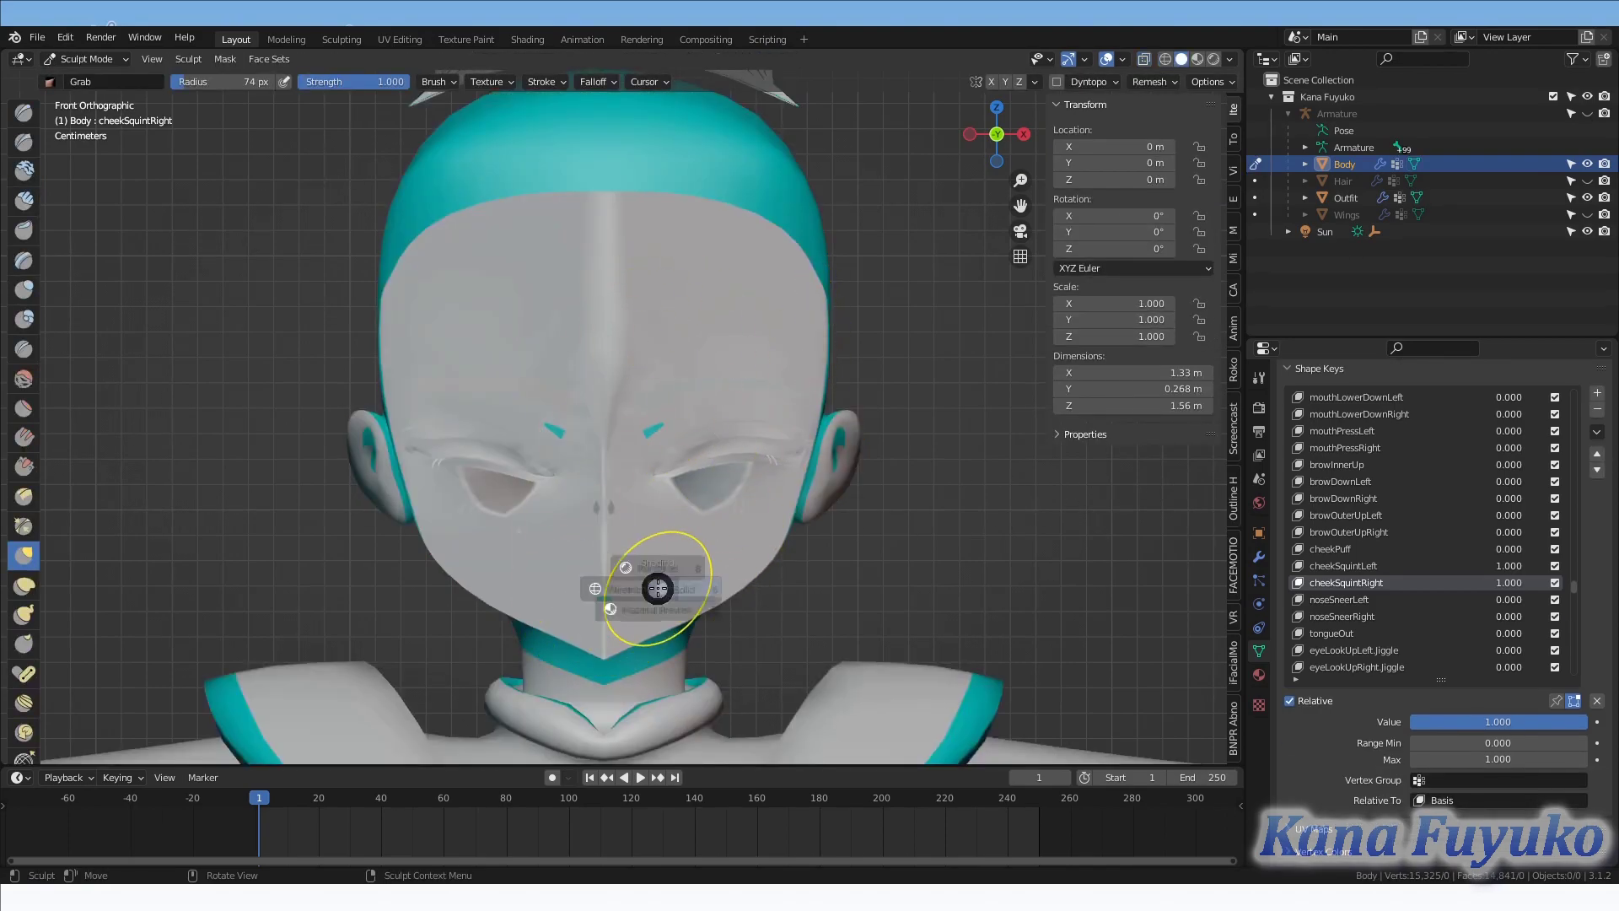
key(z)
click(643, 492)
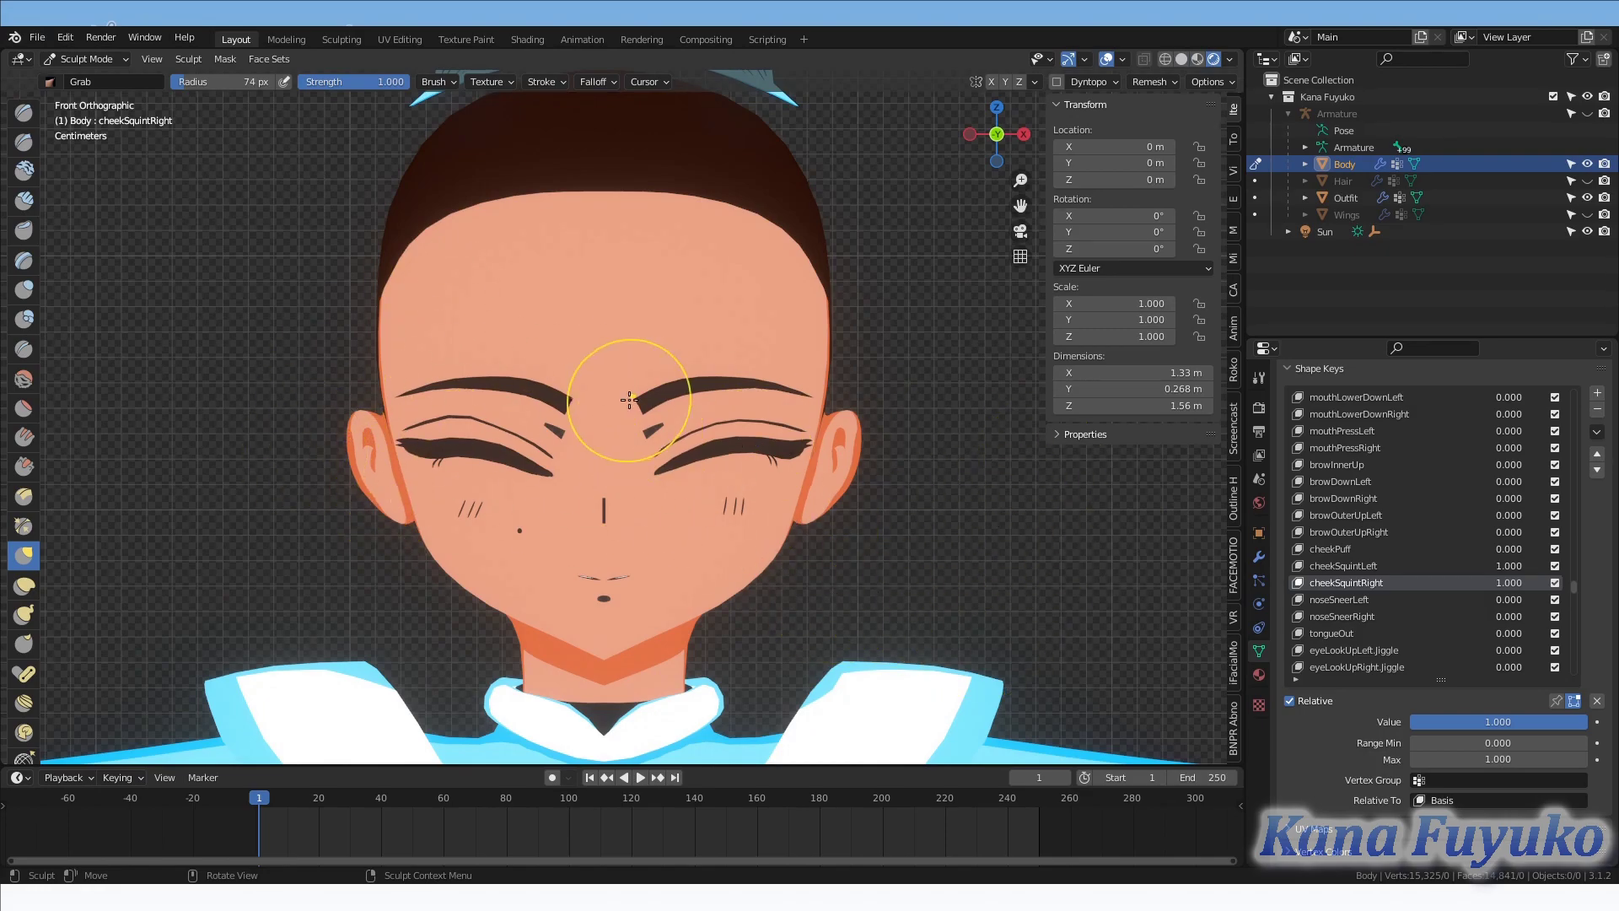
scroll(678, 476, up, 3)
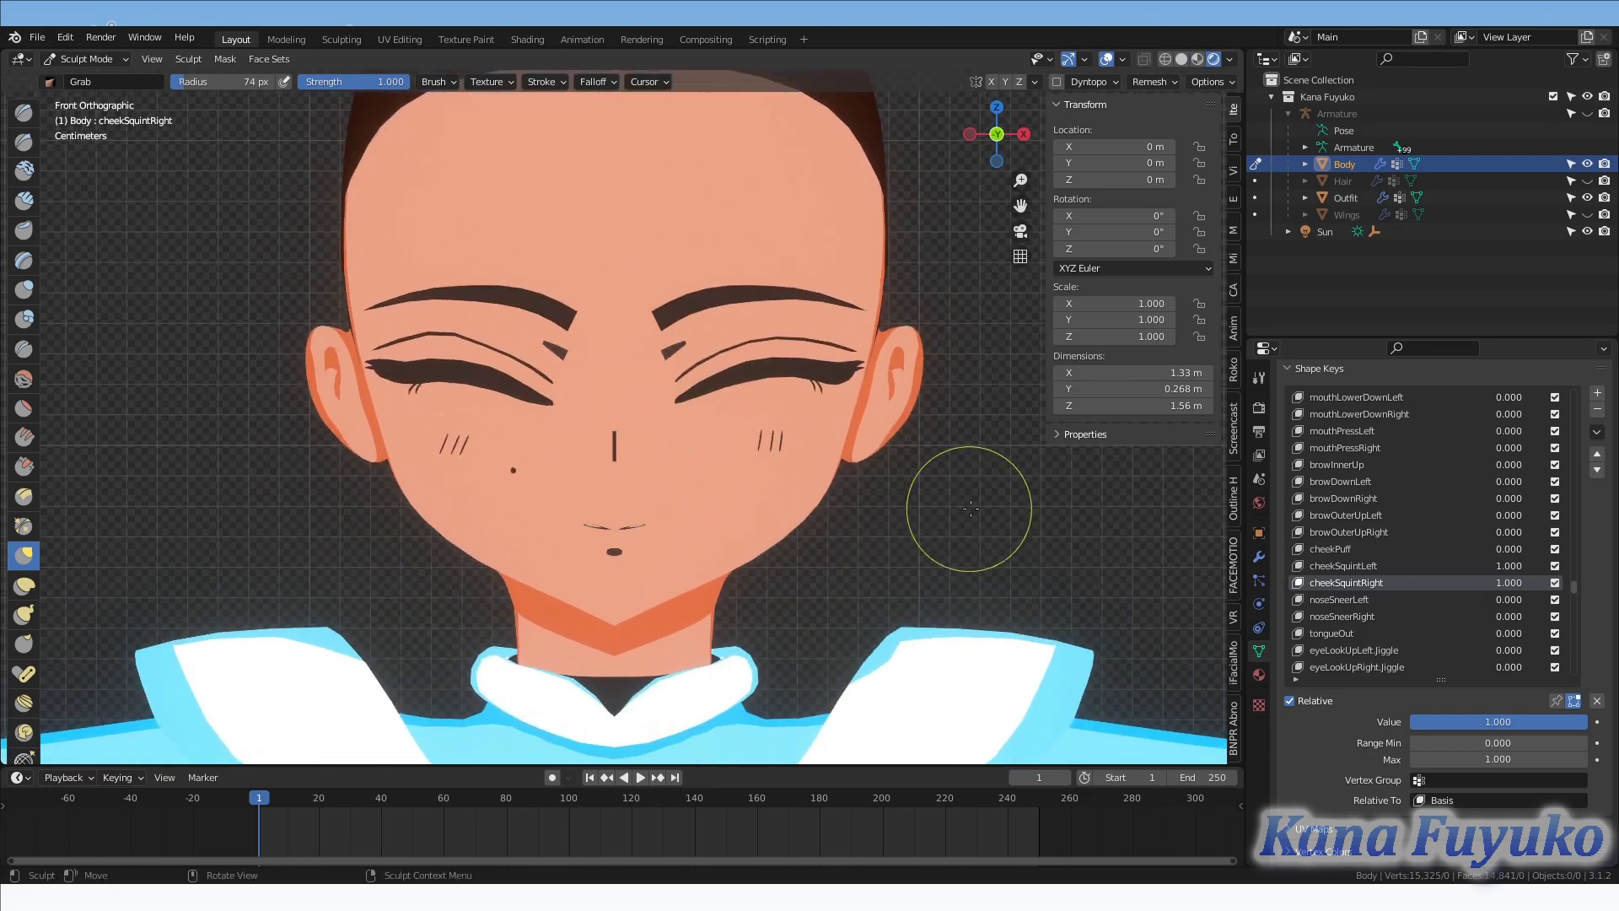
Reset cheekSquintRight by blending all vertices from the Basis shape at 1.000, and make cheekSquintLeft the active shape key.
key(Tab)
key(a)
right_click(944, 510)
click(944, 510)
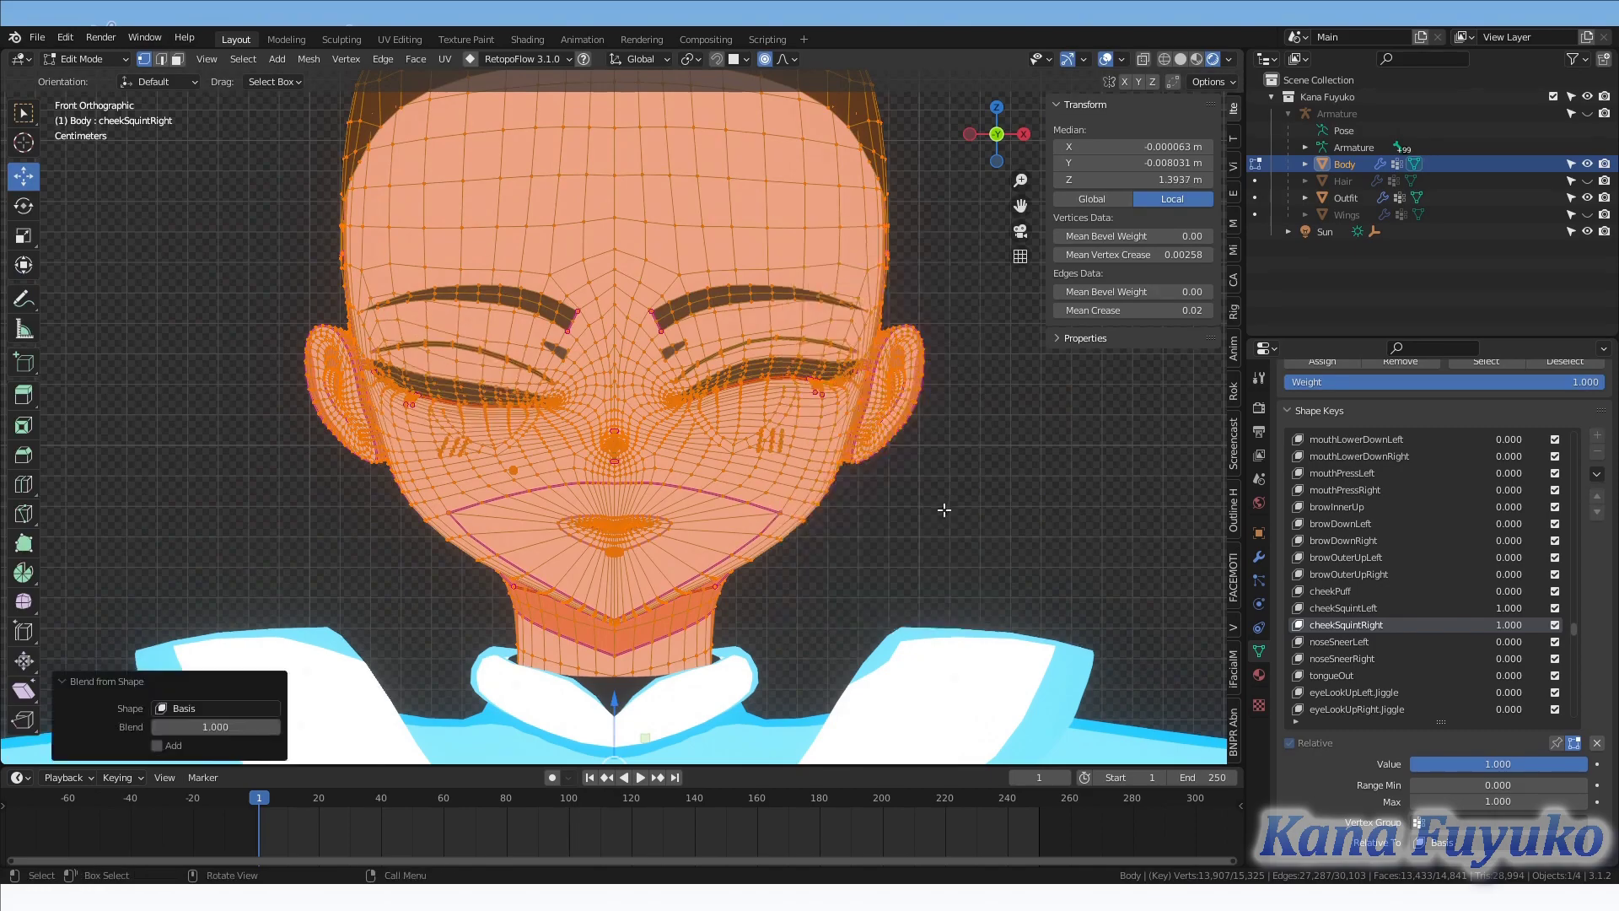
key(Tab)
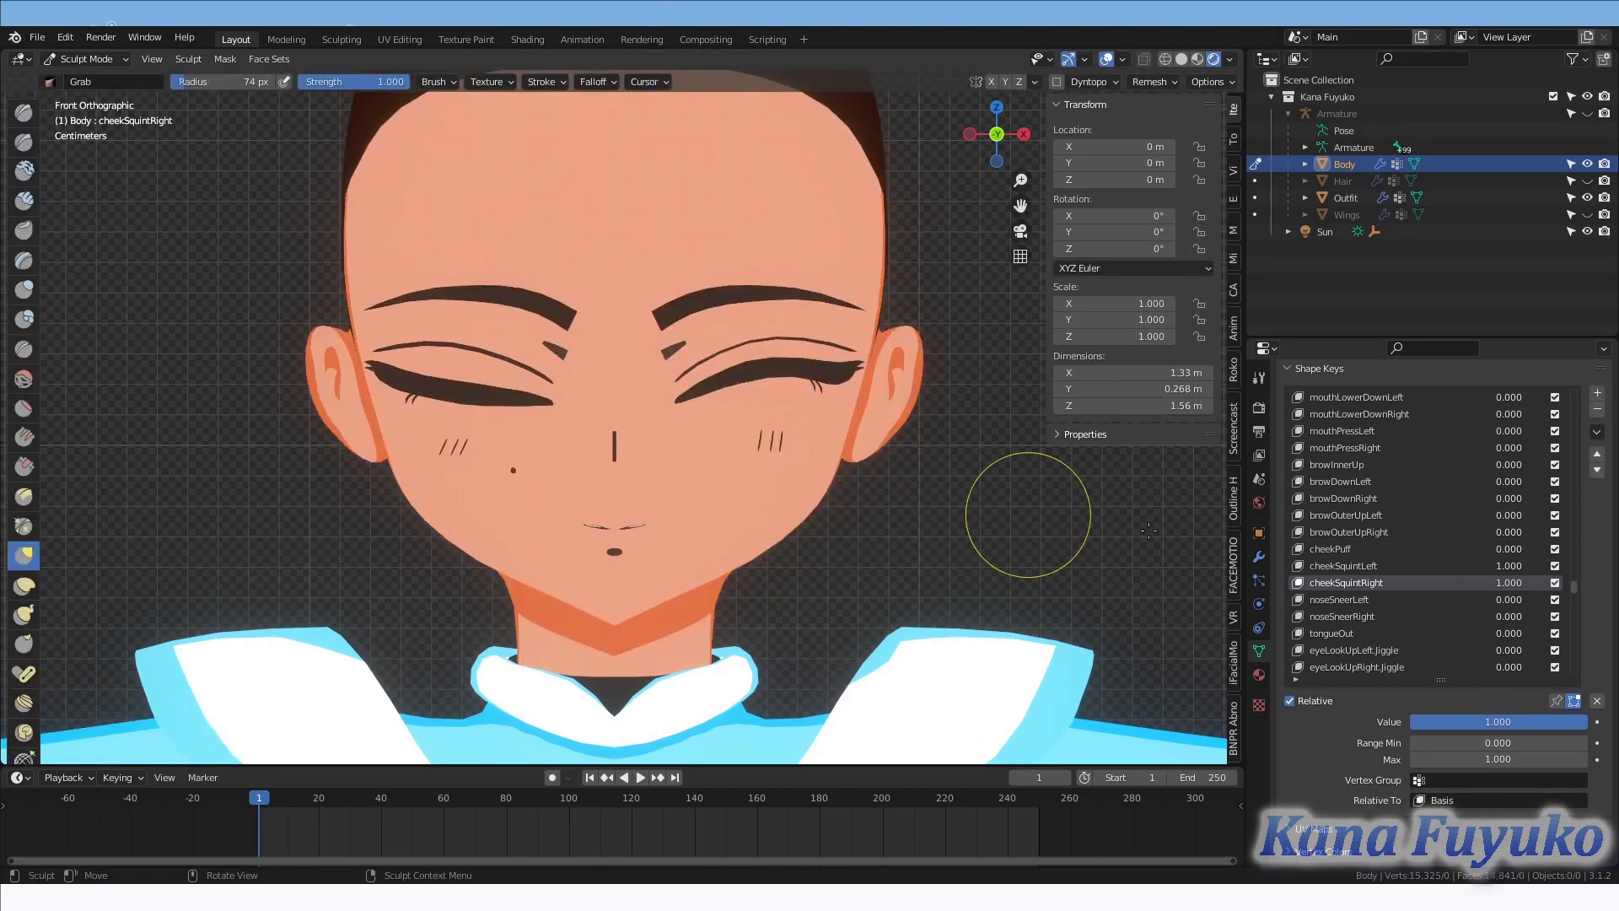
click(1360, 568)
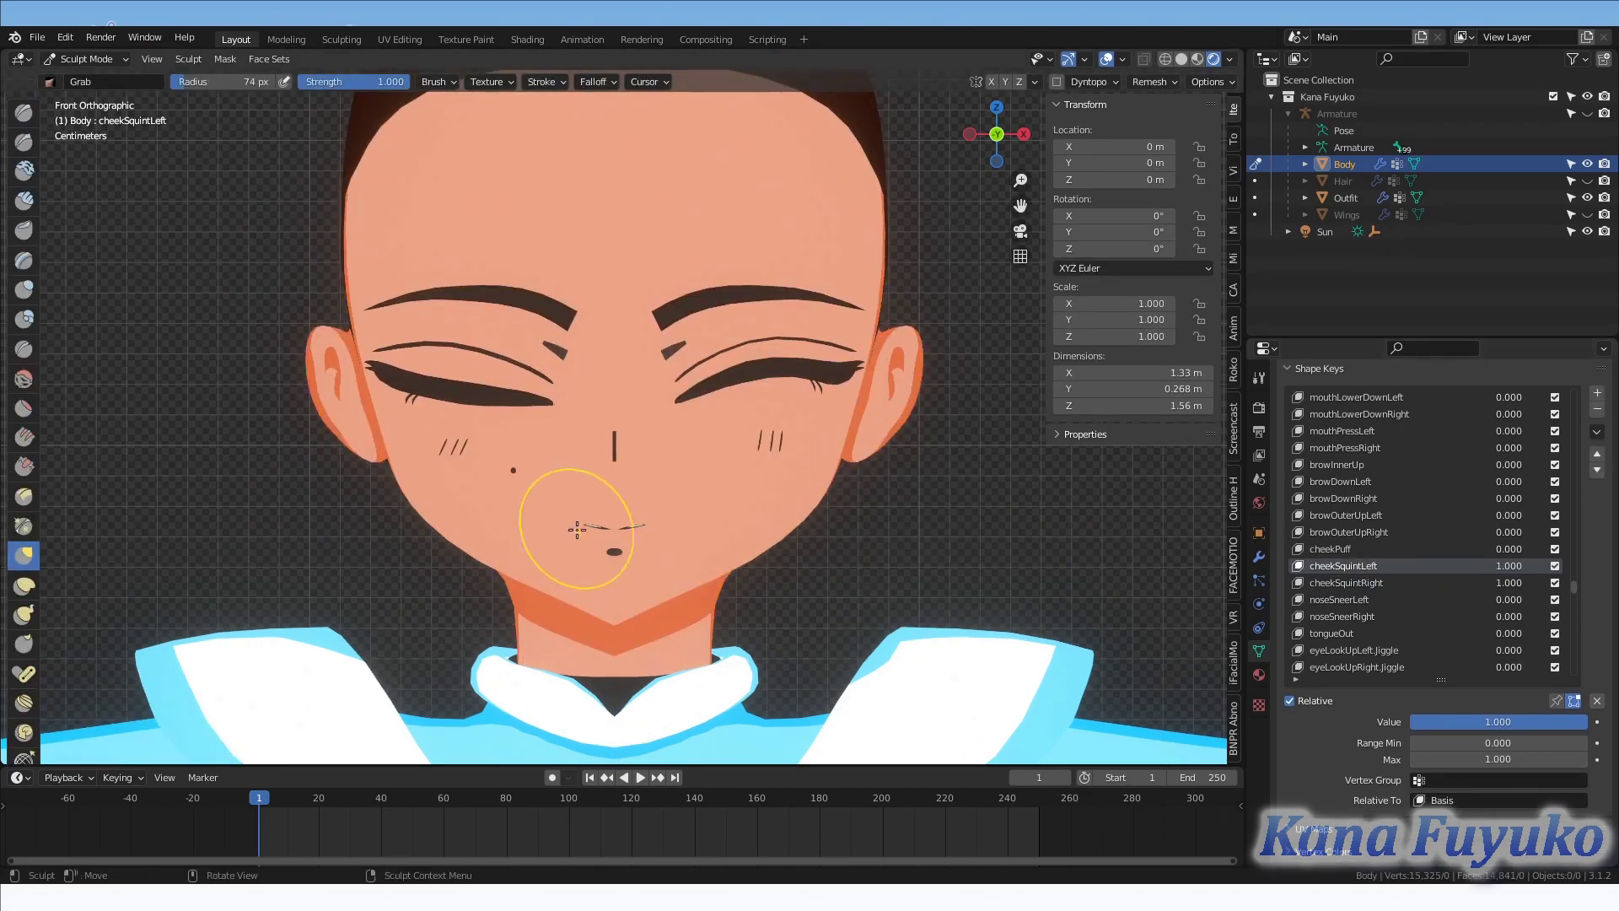
Make cheekSquintRight the active shape key and blend all its vertices from the cheekSquintLeft shape at 1.000.
shift+middle_drag(539, 455, 560, 517)
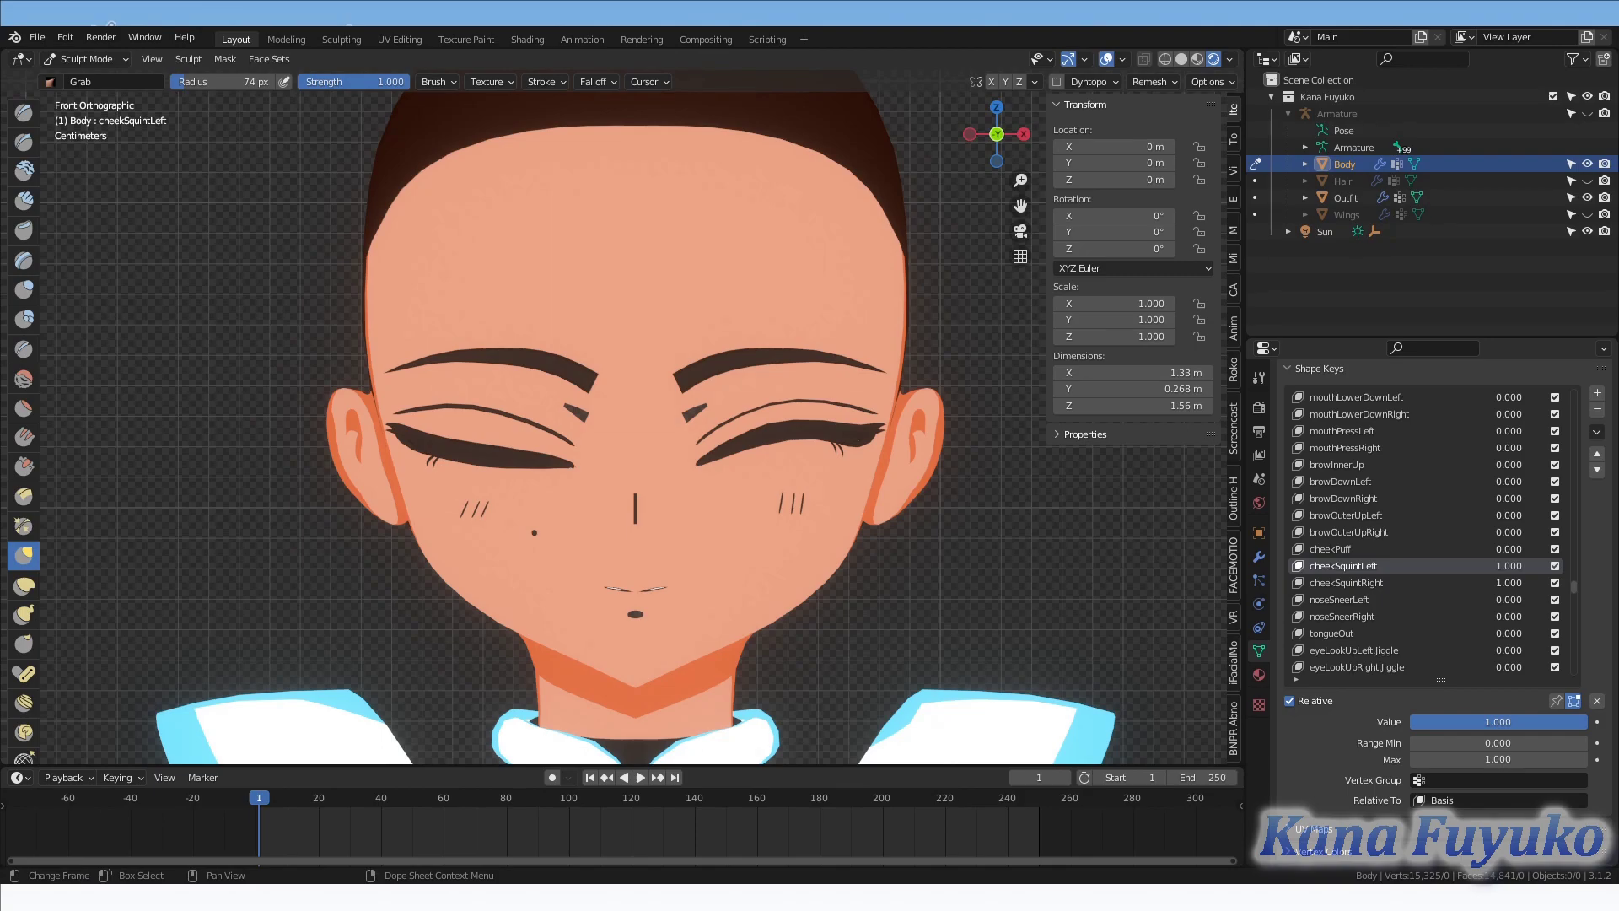
shift+middle_drag(777, 614, 770, 594)
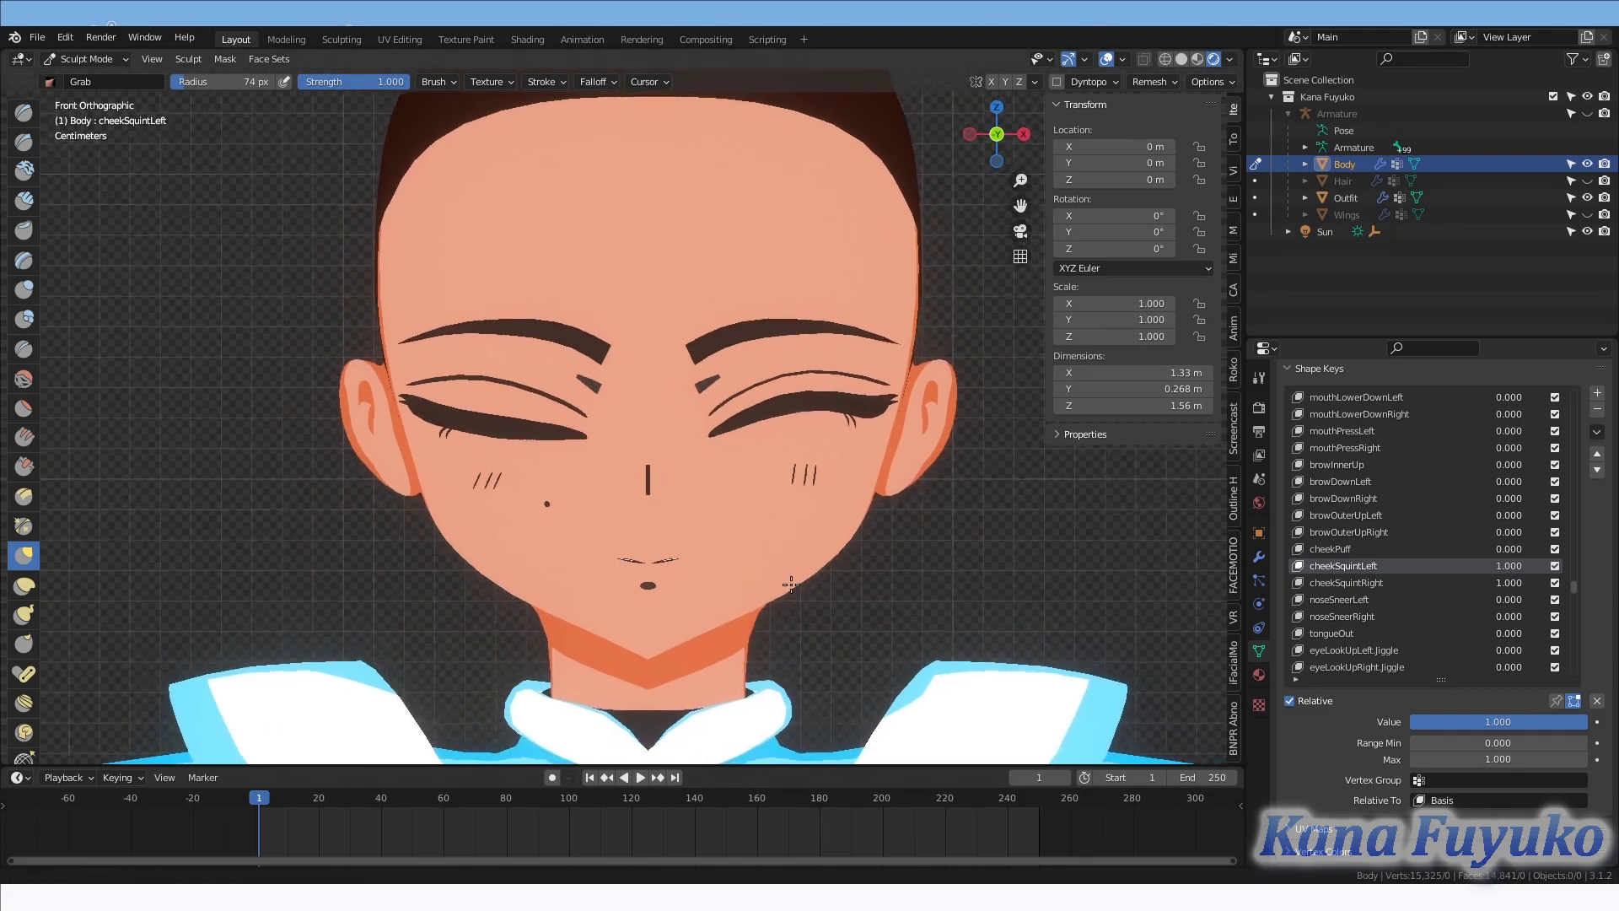
click(1360, 584)
key(Tab)
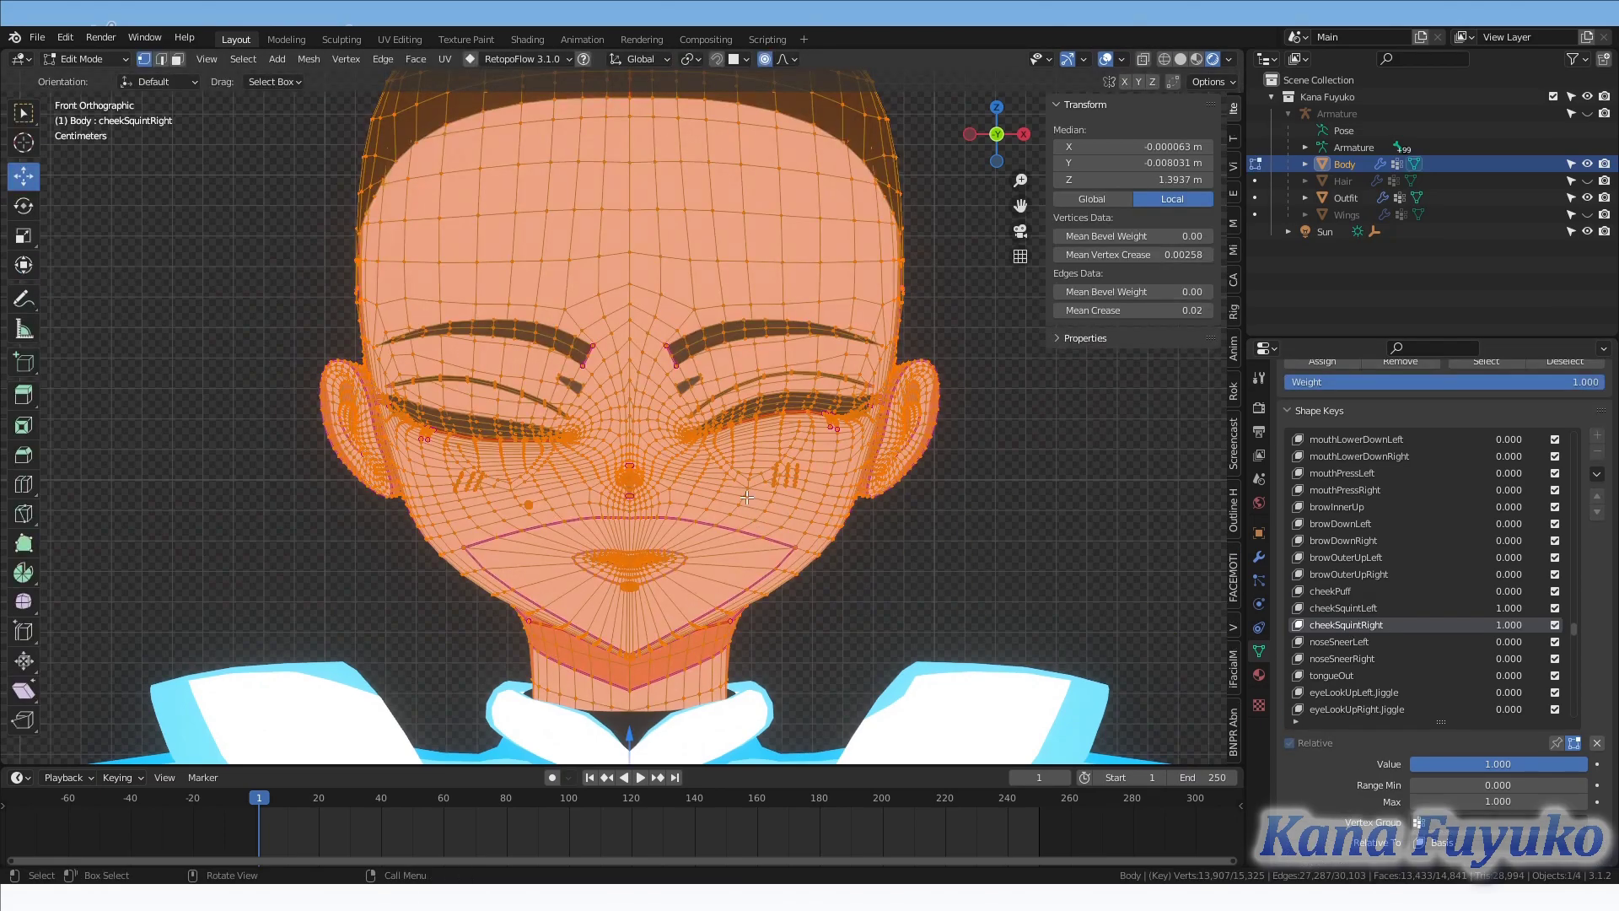
key(ctrl+v)
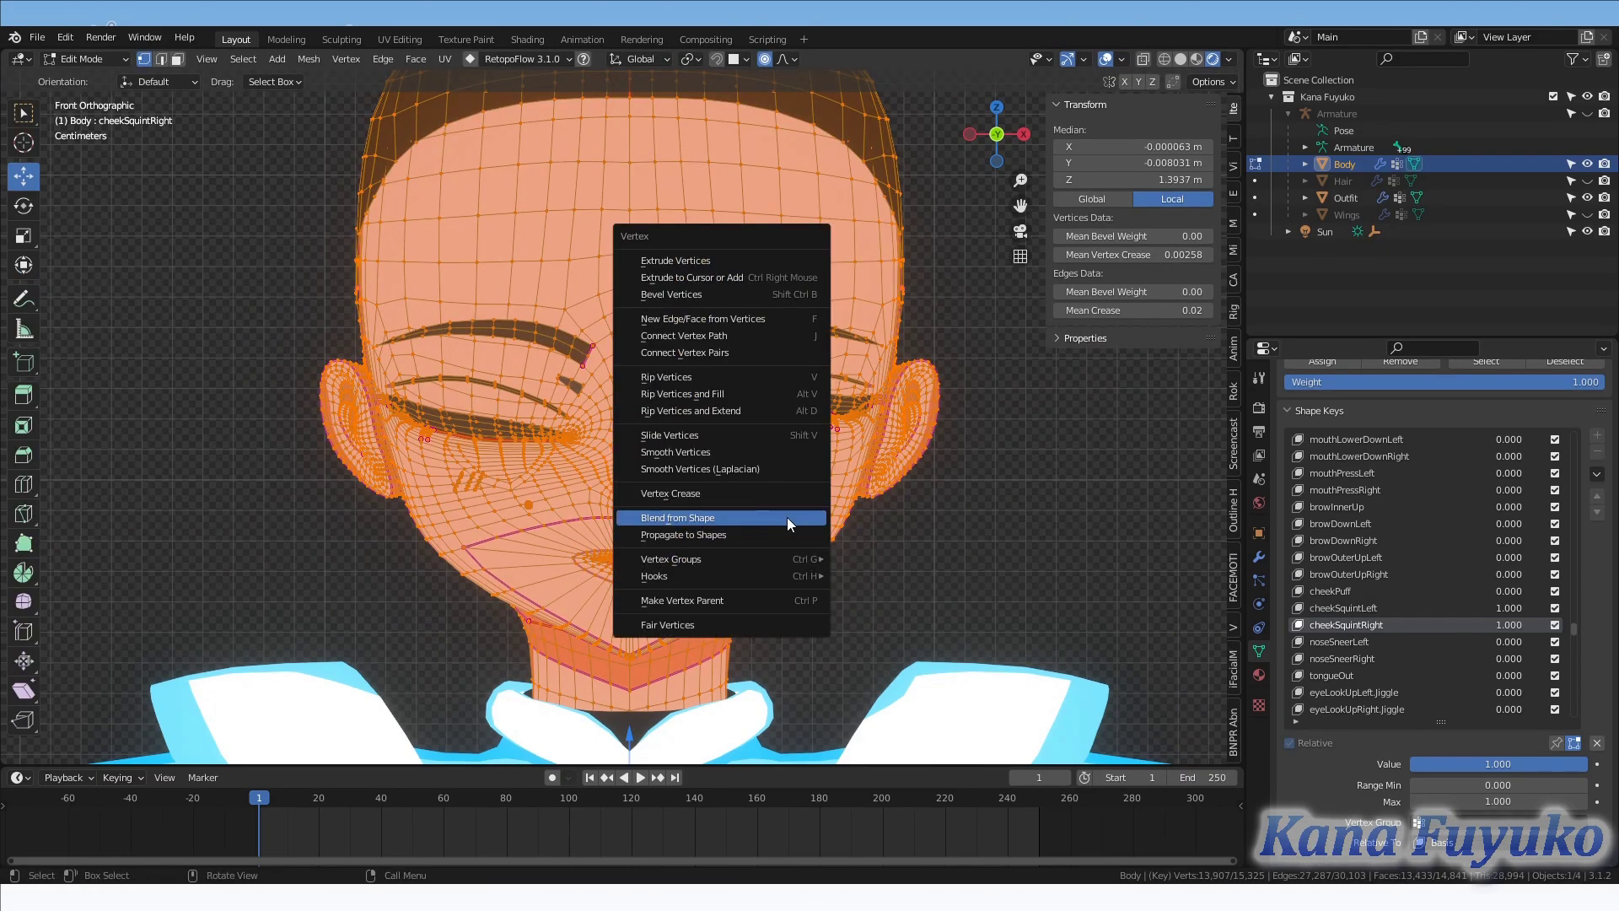
click(787, 518)
click(216, 708)
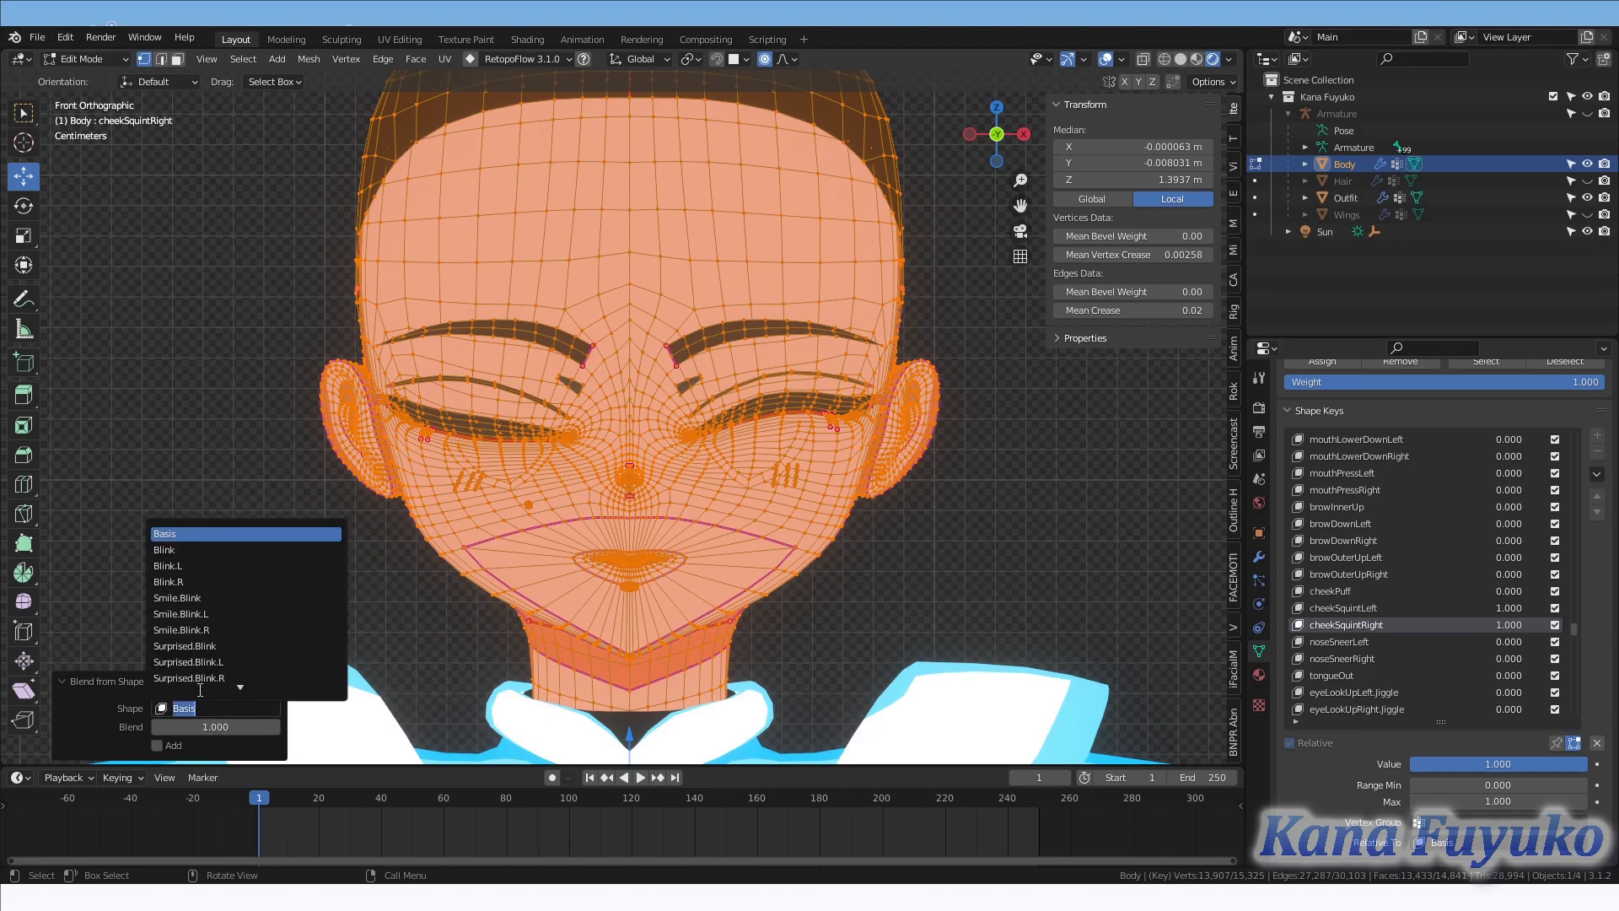
text(cheekSqu)
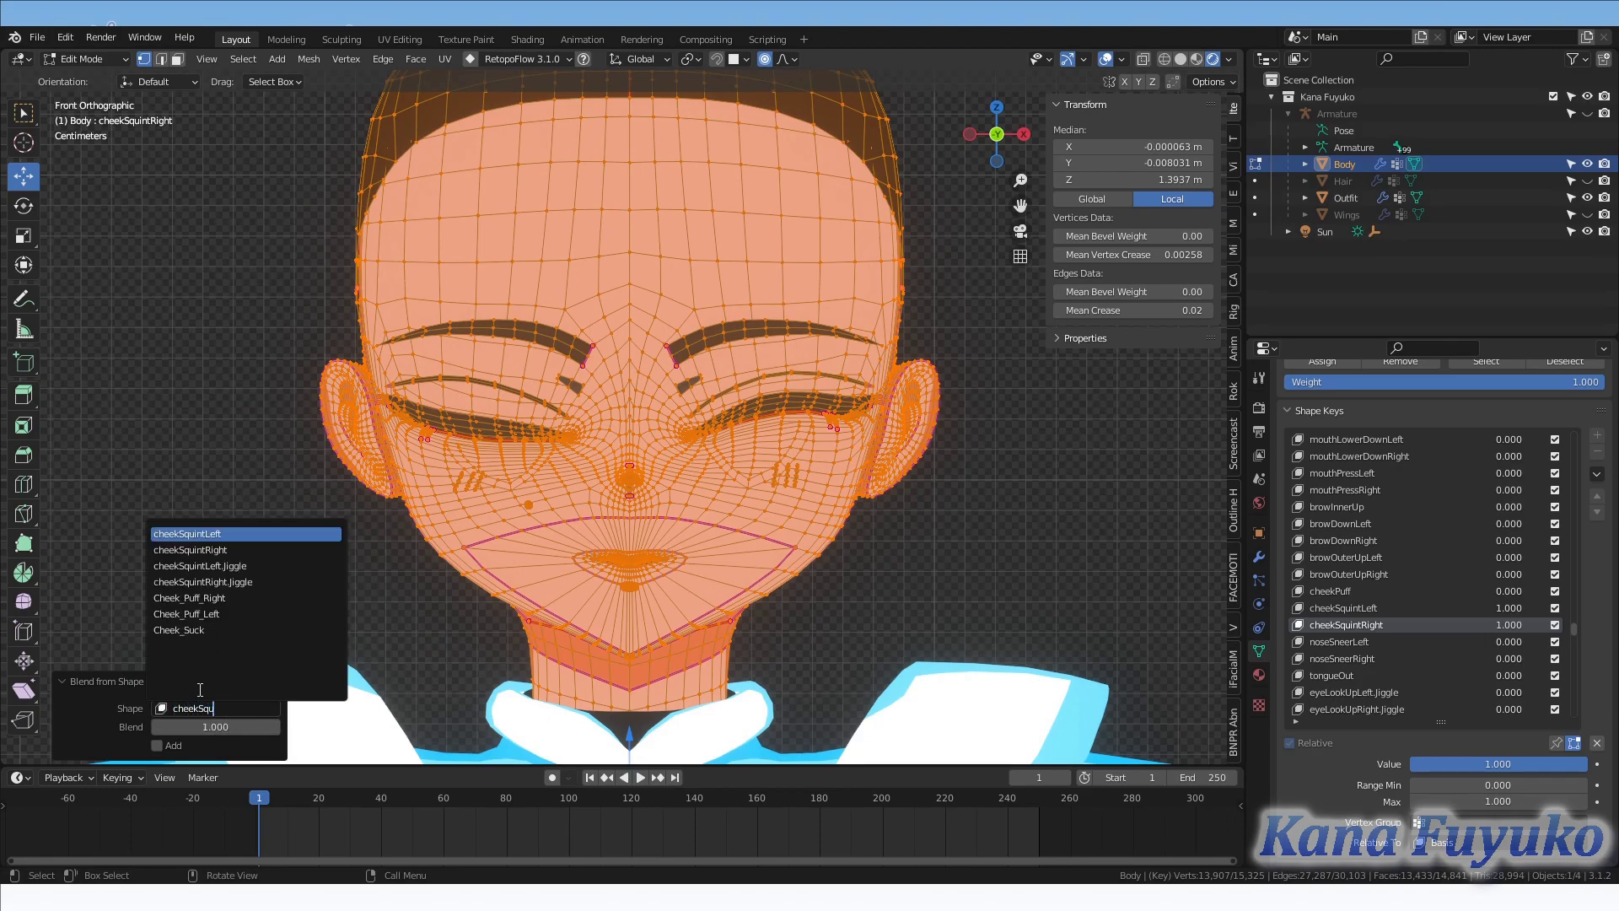
text(i)
key(Return)
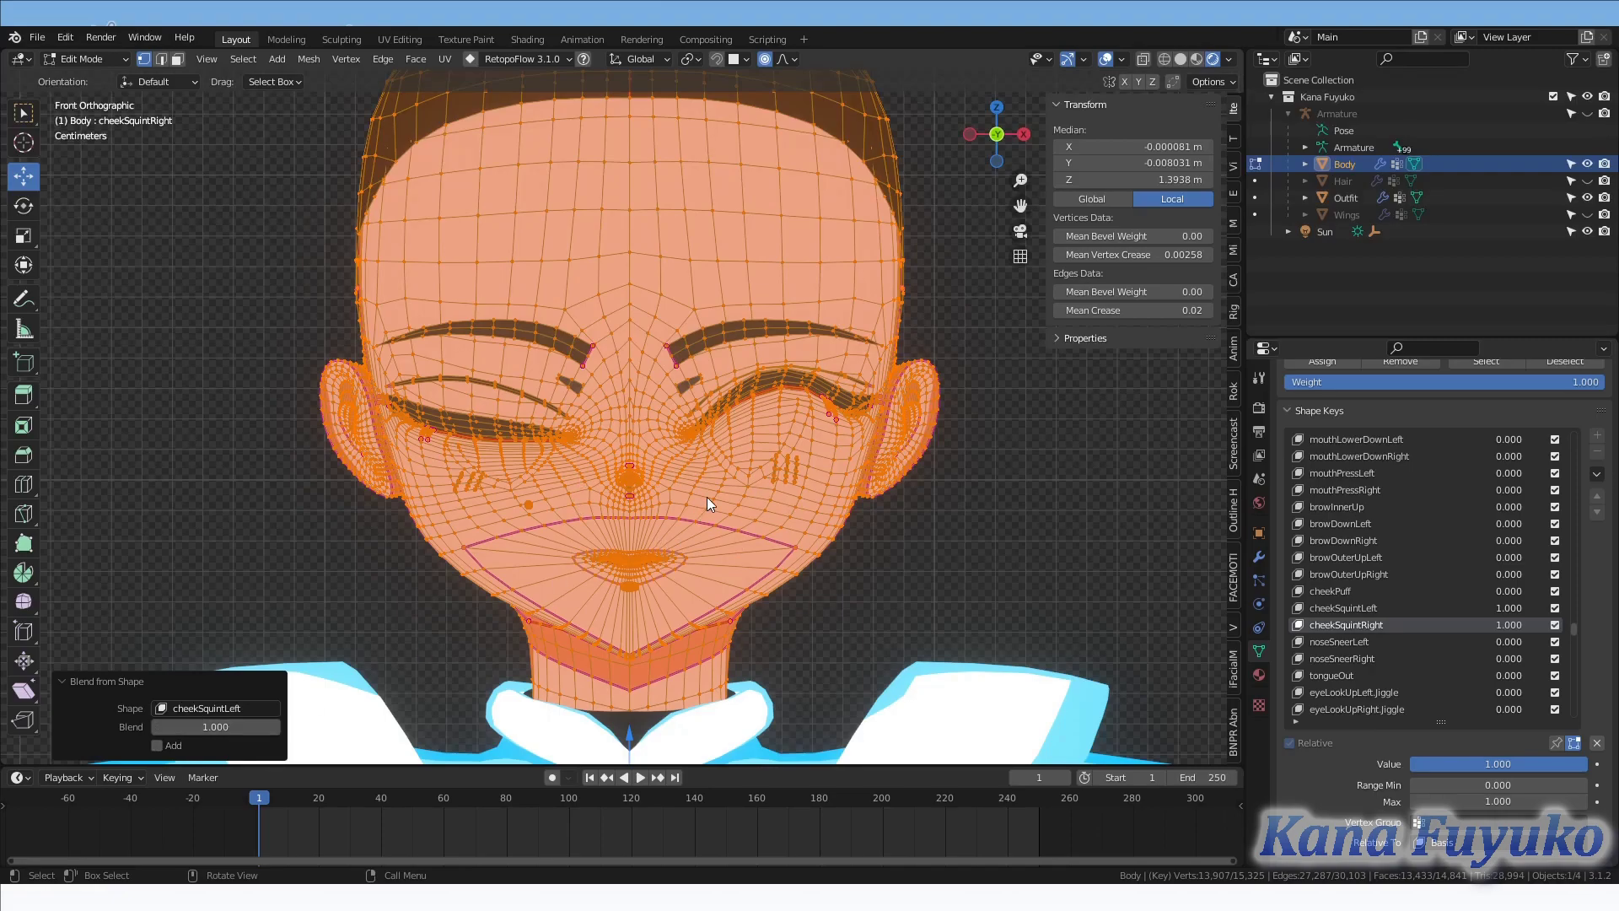
Leave Edit Mode and flip cheekSquintRight to the opposite side with Mirror Shape Key, checking the small marks on the character's right cheek.
key(Tab)
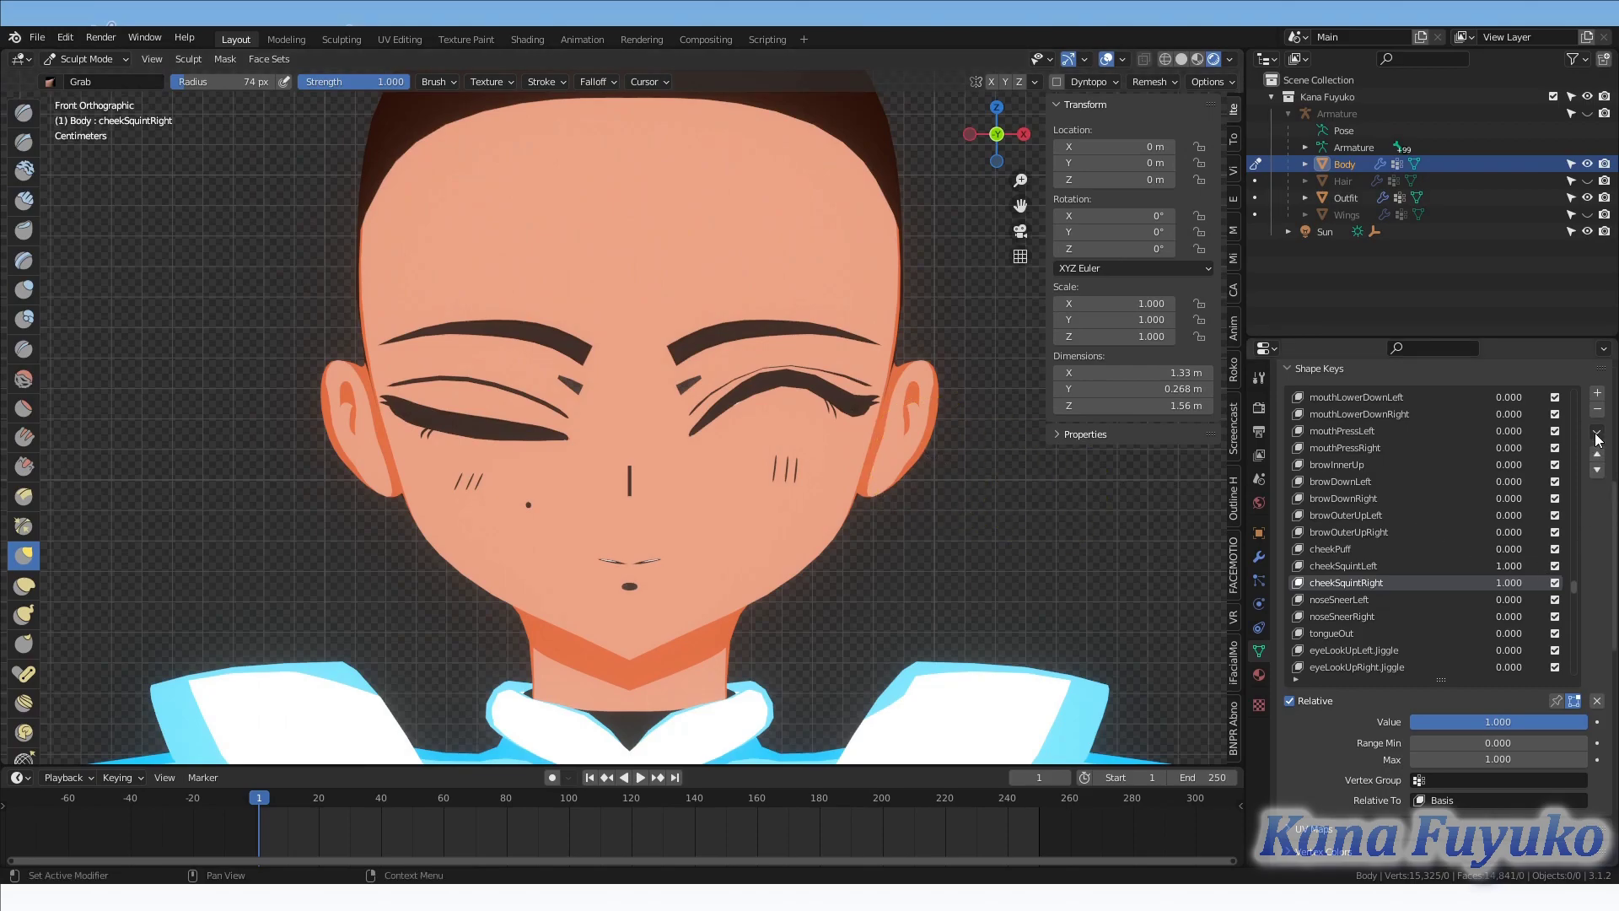
click(1597, 435)
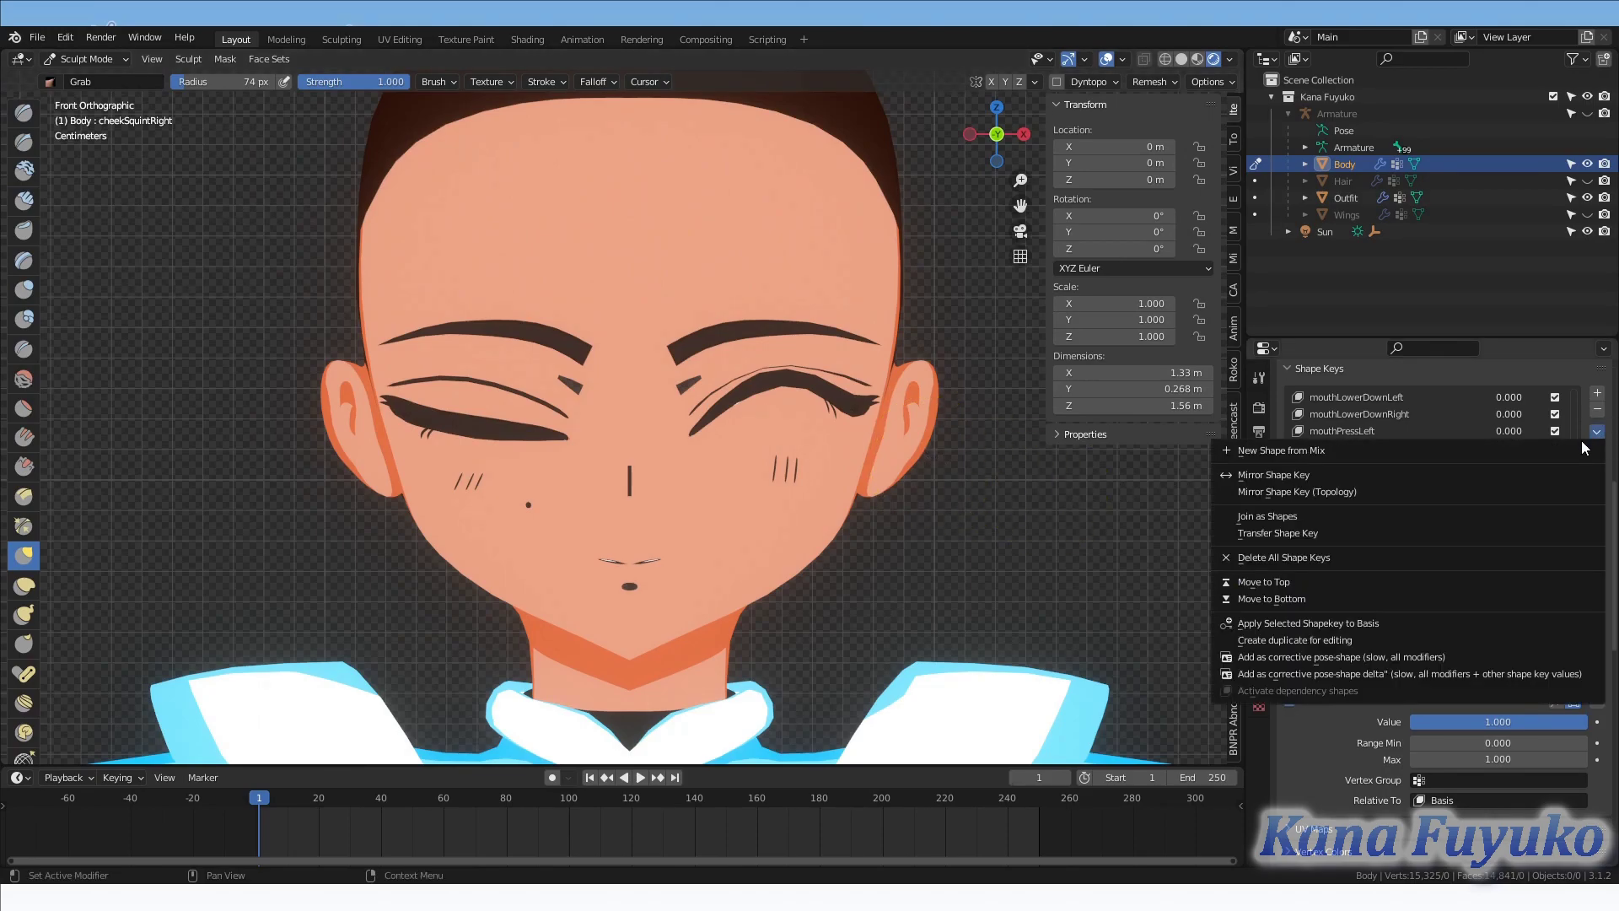
click(1303, 477)
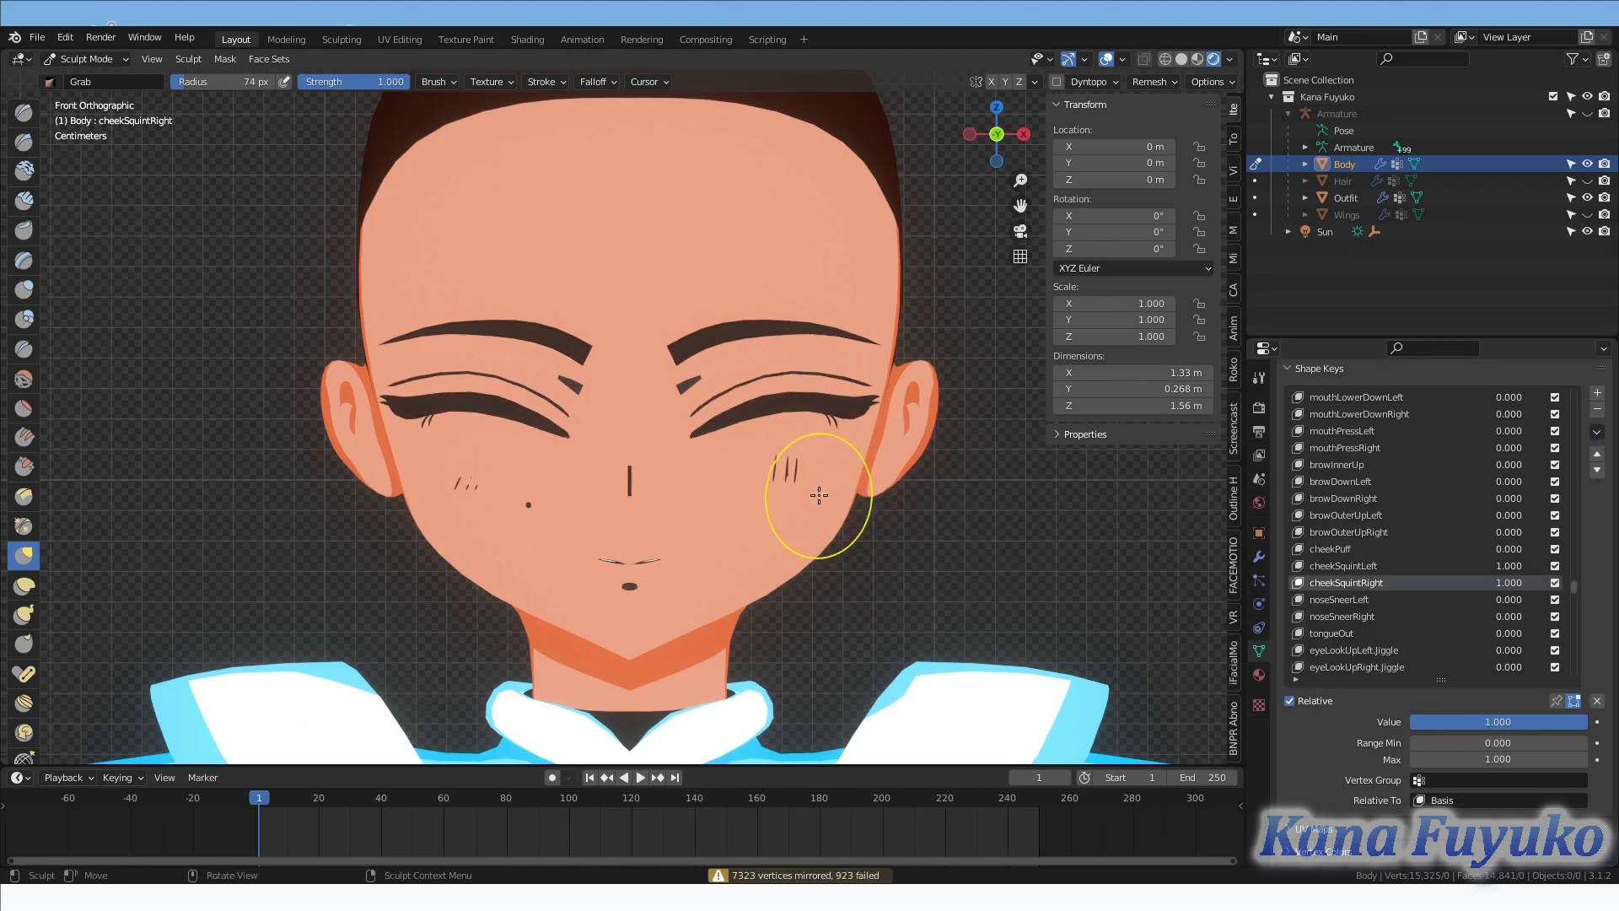
scroll(831, 499, up, 2)
scroll(810, 502, down, 2)
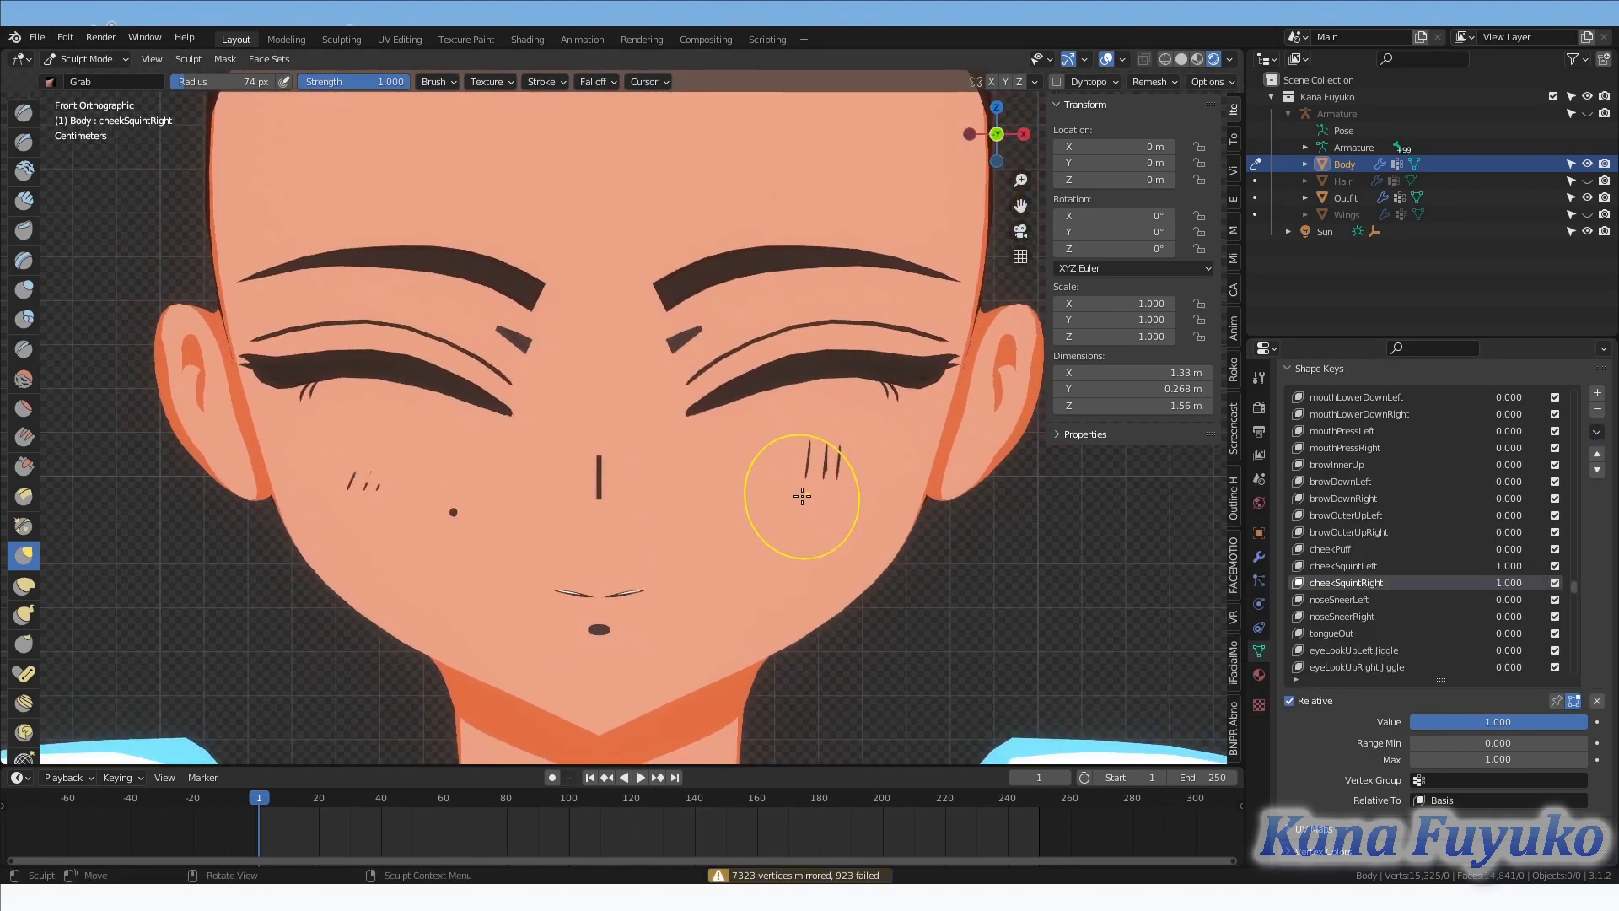
scroll(598, 510, up, 4)
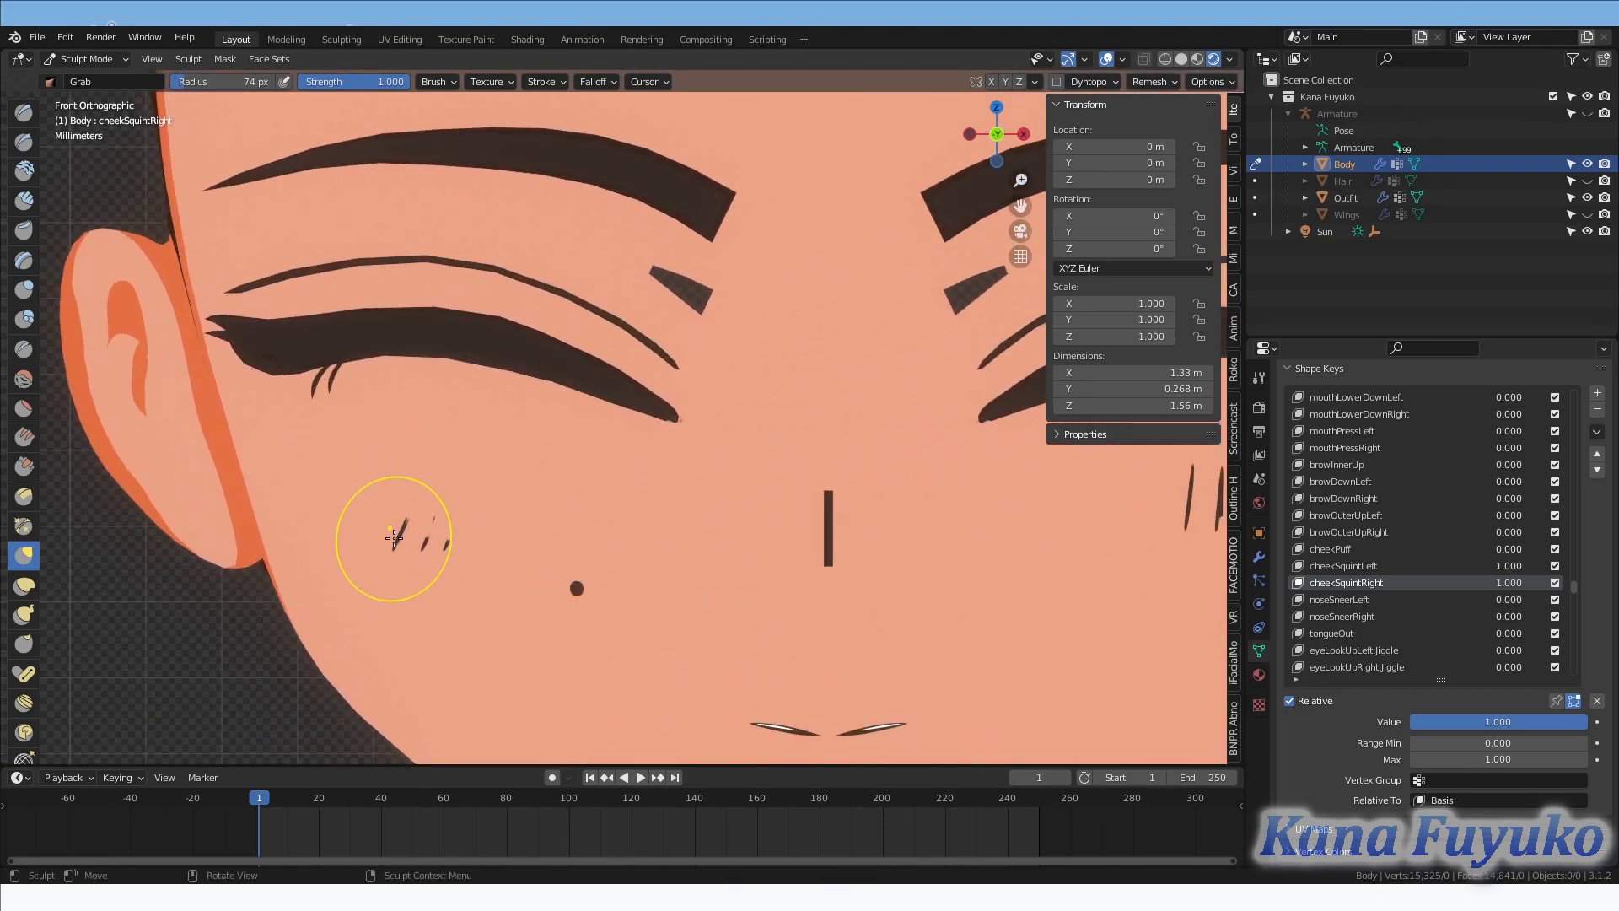
shift+middle_drag(567, 589, 439, 544)
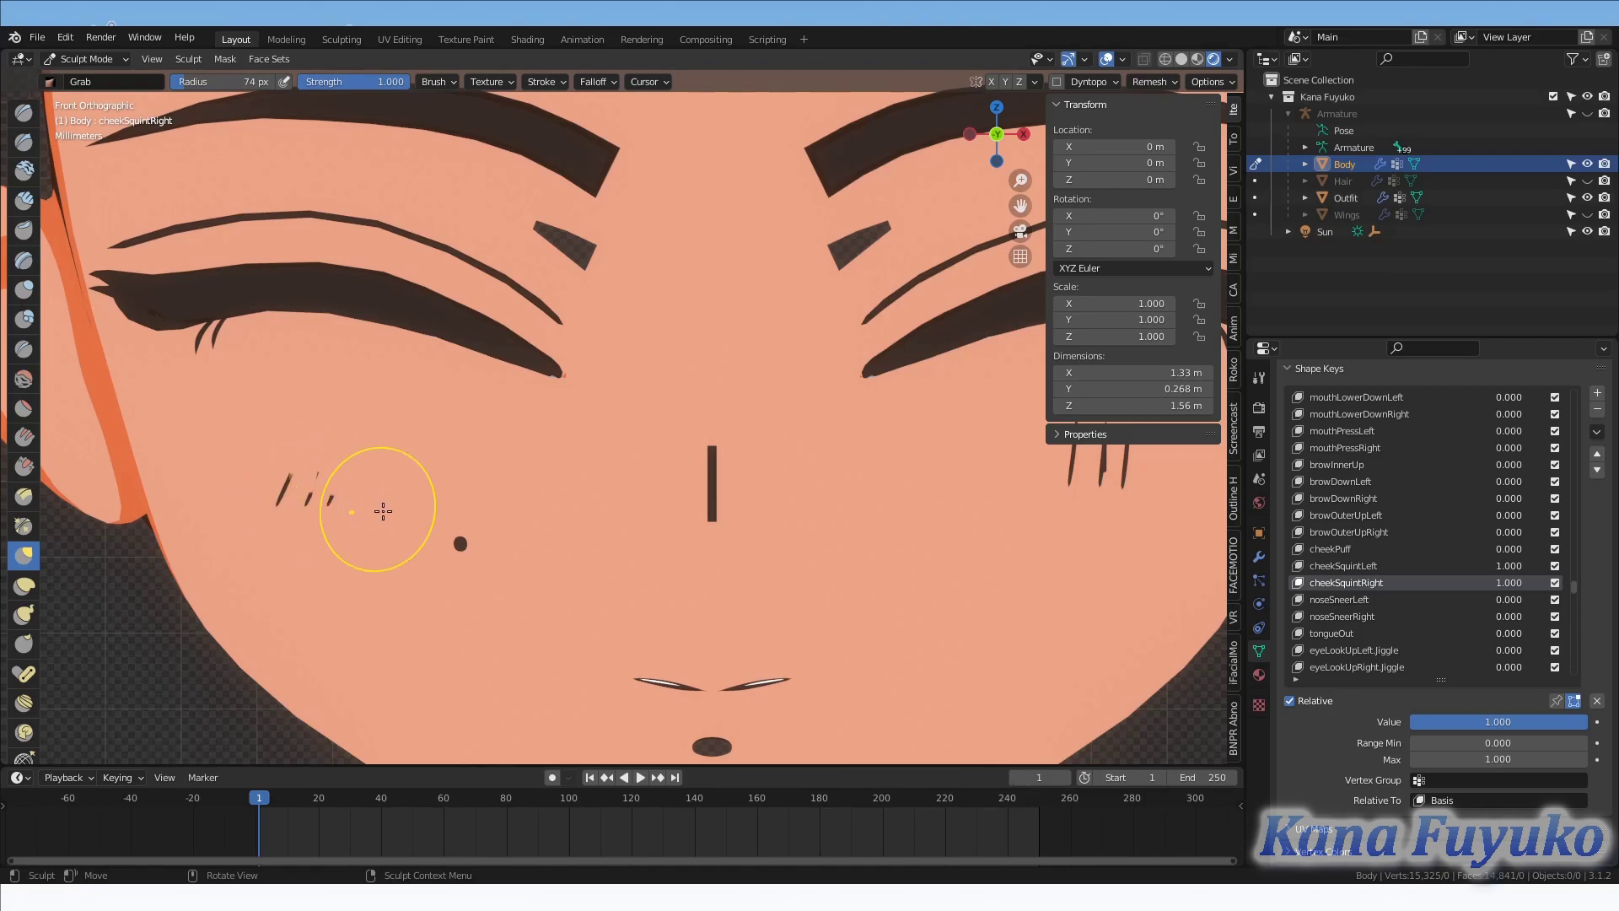
Box-select the vertices around the character's left eye and cheek through the wireframe and blend them from the Basis shape at 1.000.
key(Tab)
scroll(479, 477, down, 3)
key(z)
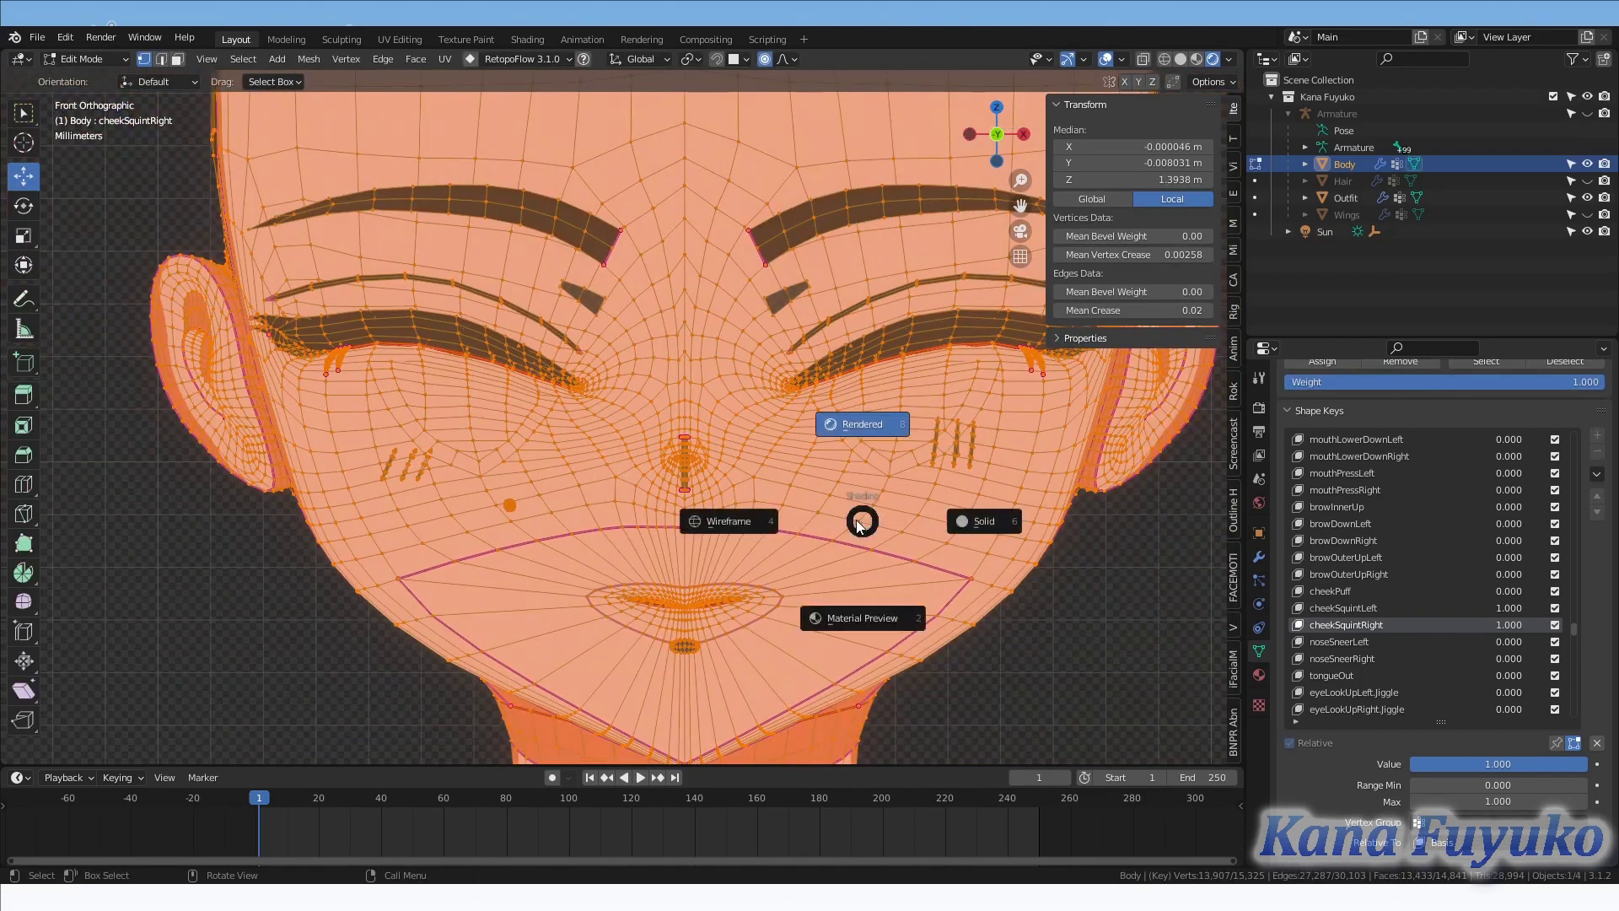
key(4)
scroll(1089, 611, down, 5)
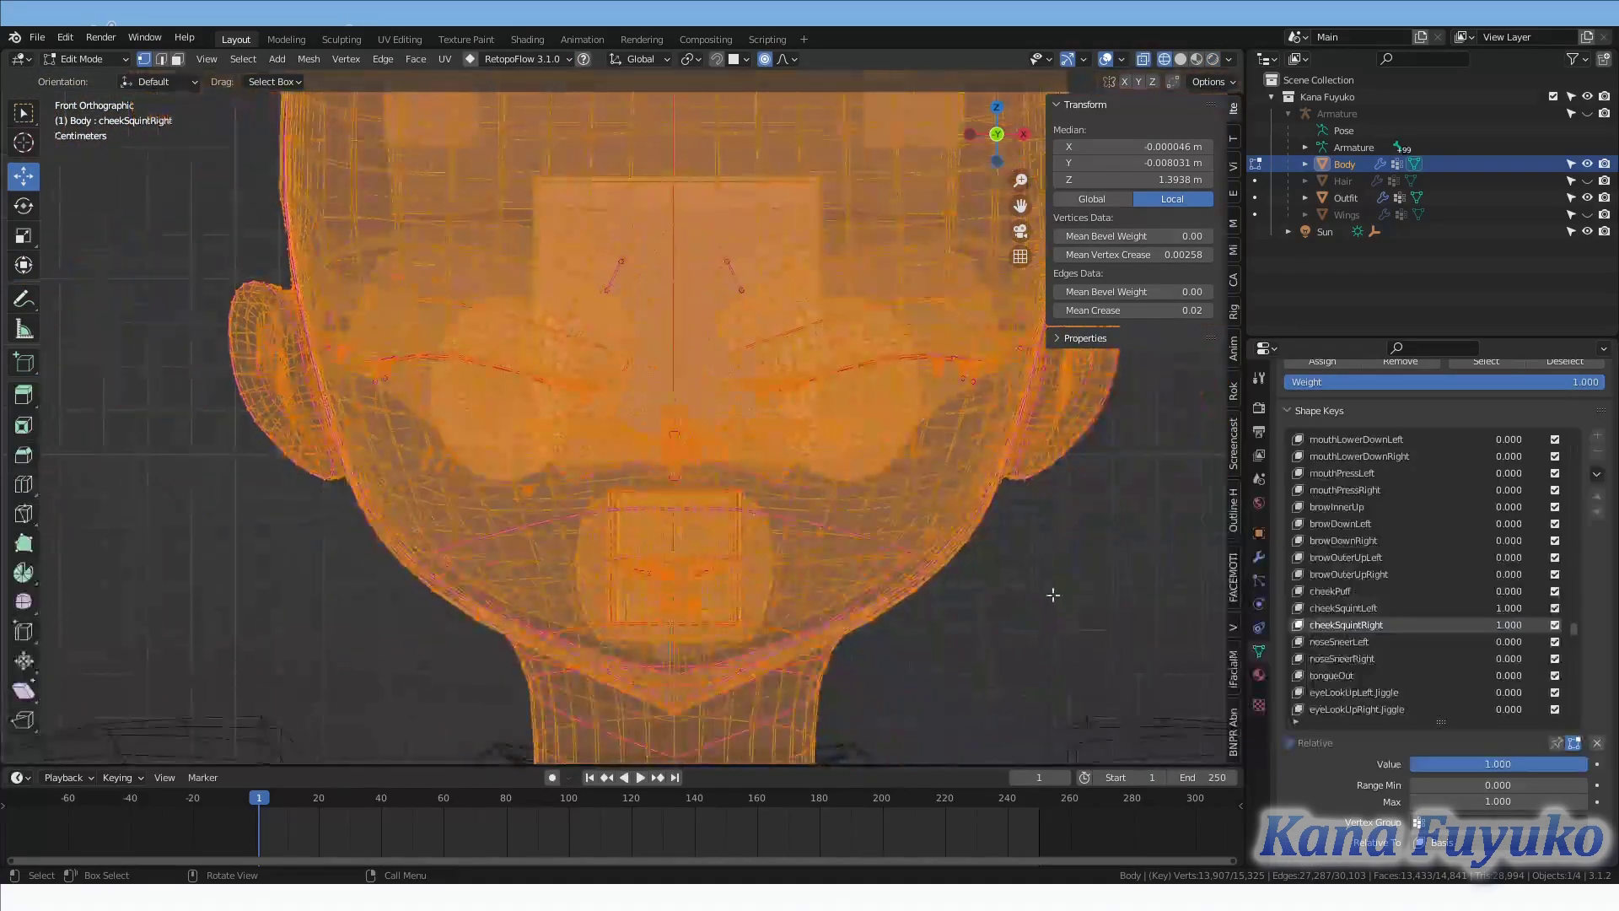
drag(941, 560, 704, 245)
key(ctrl+v)
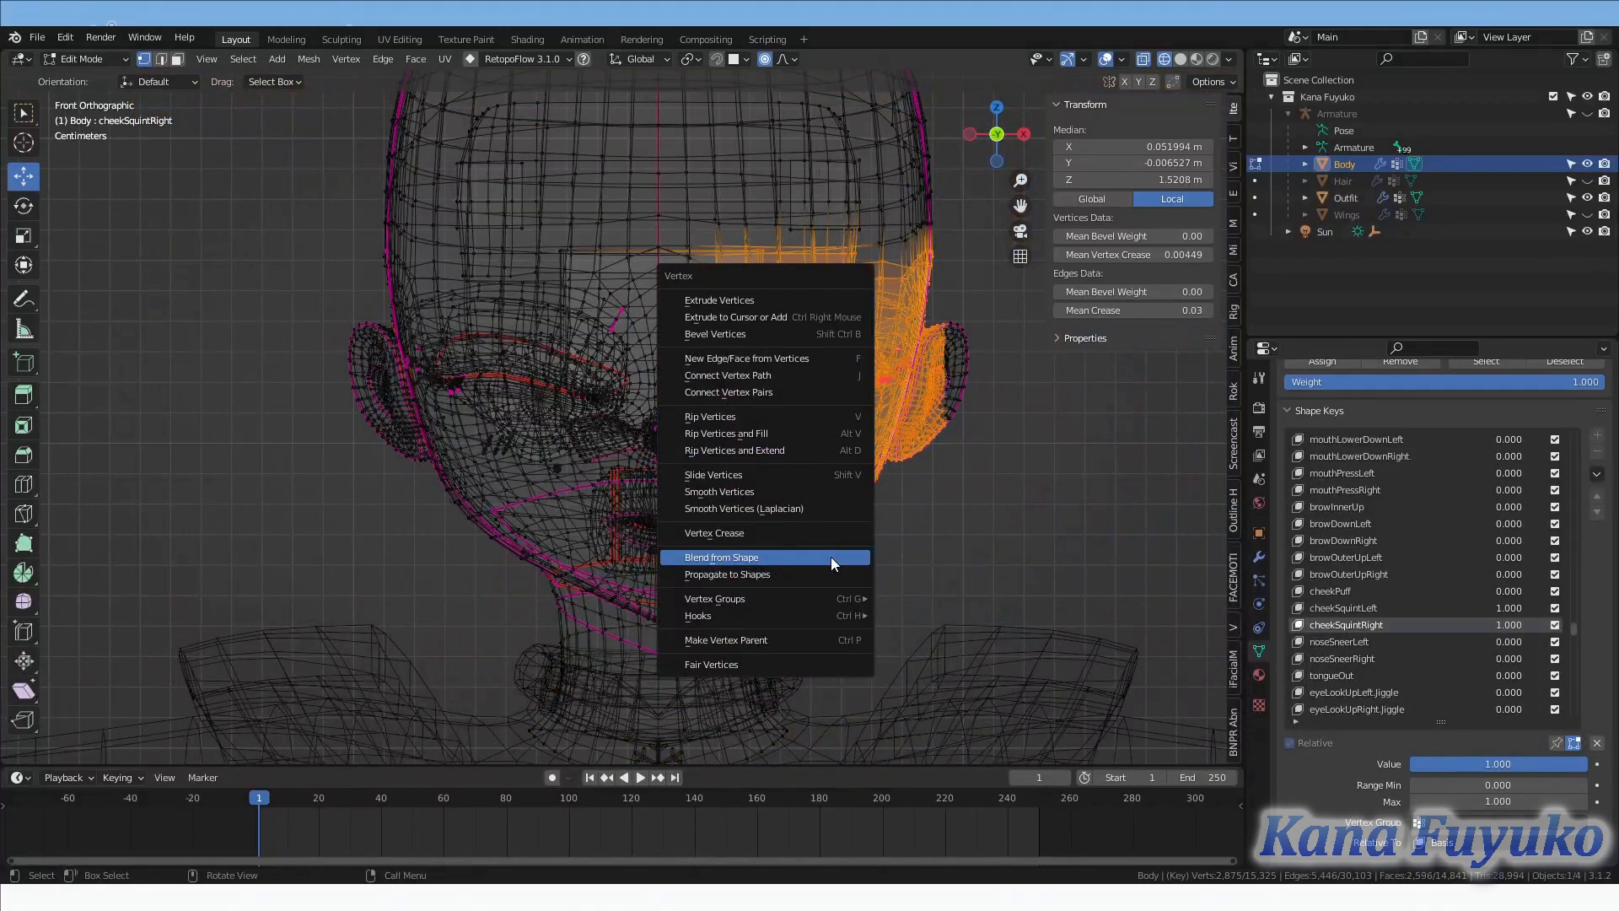
click(832, 557)
click(223, 708)
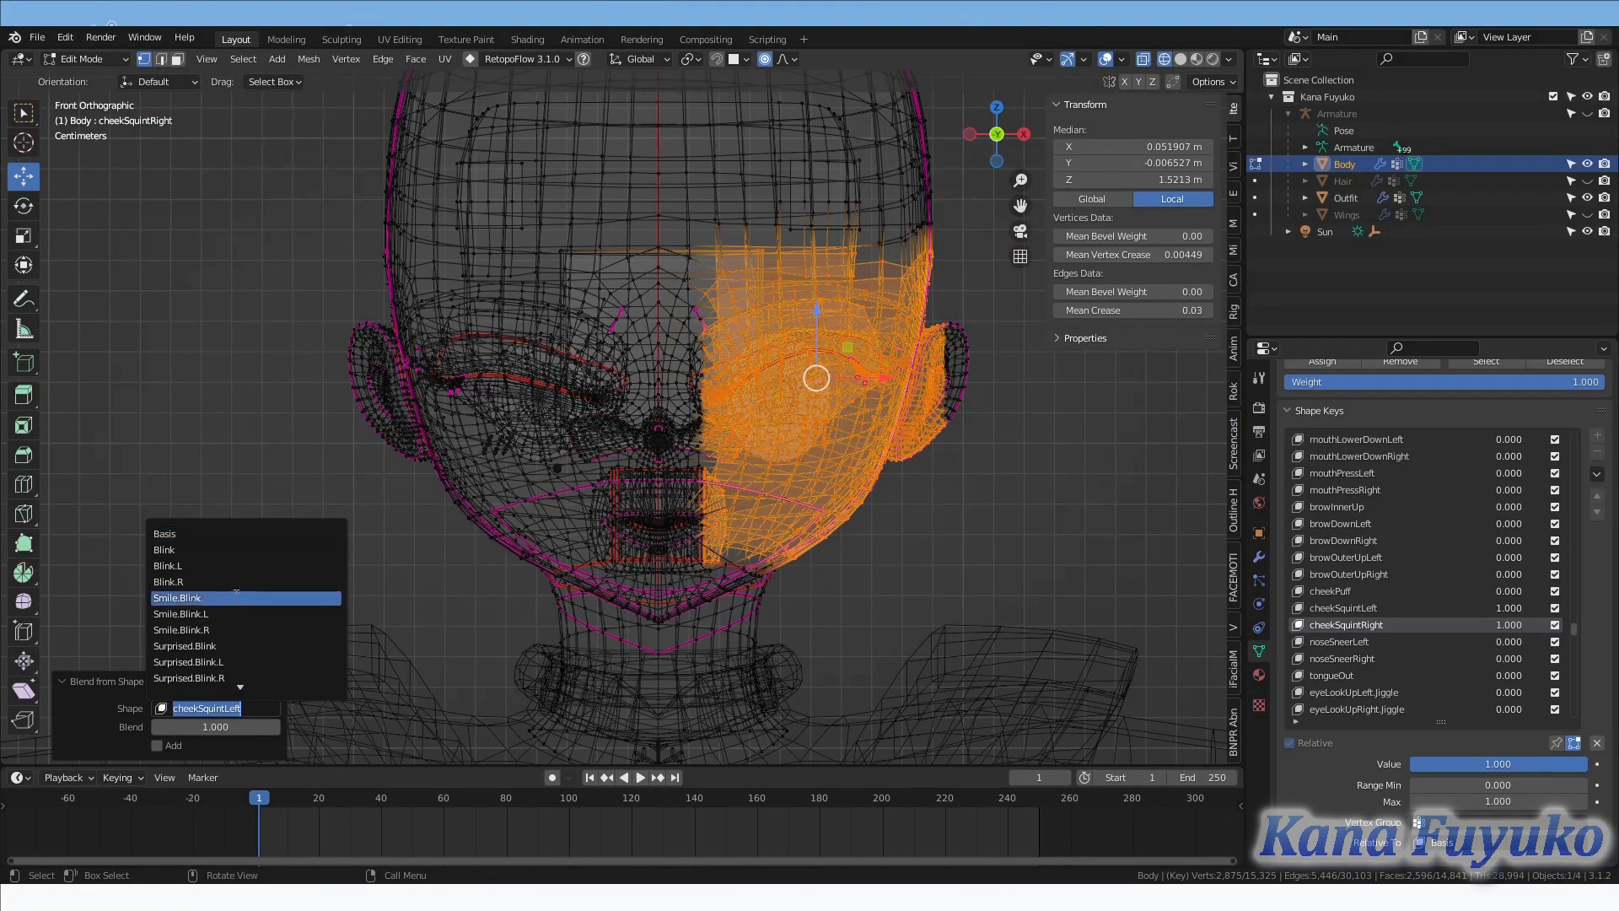
click(225, 536)
scroll(859, 466, up, 1)
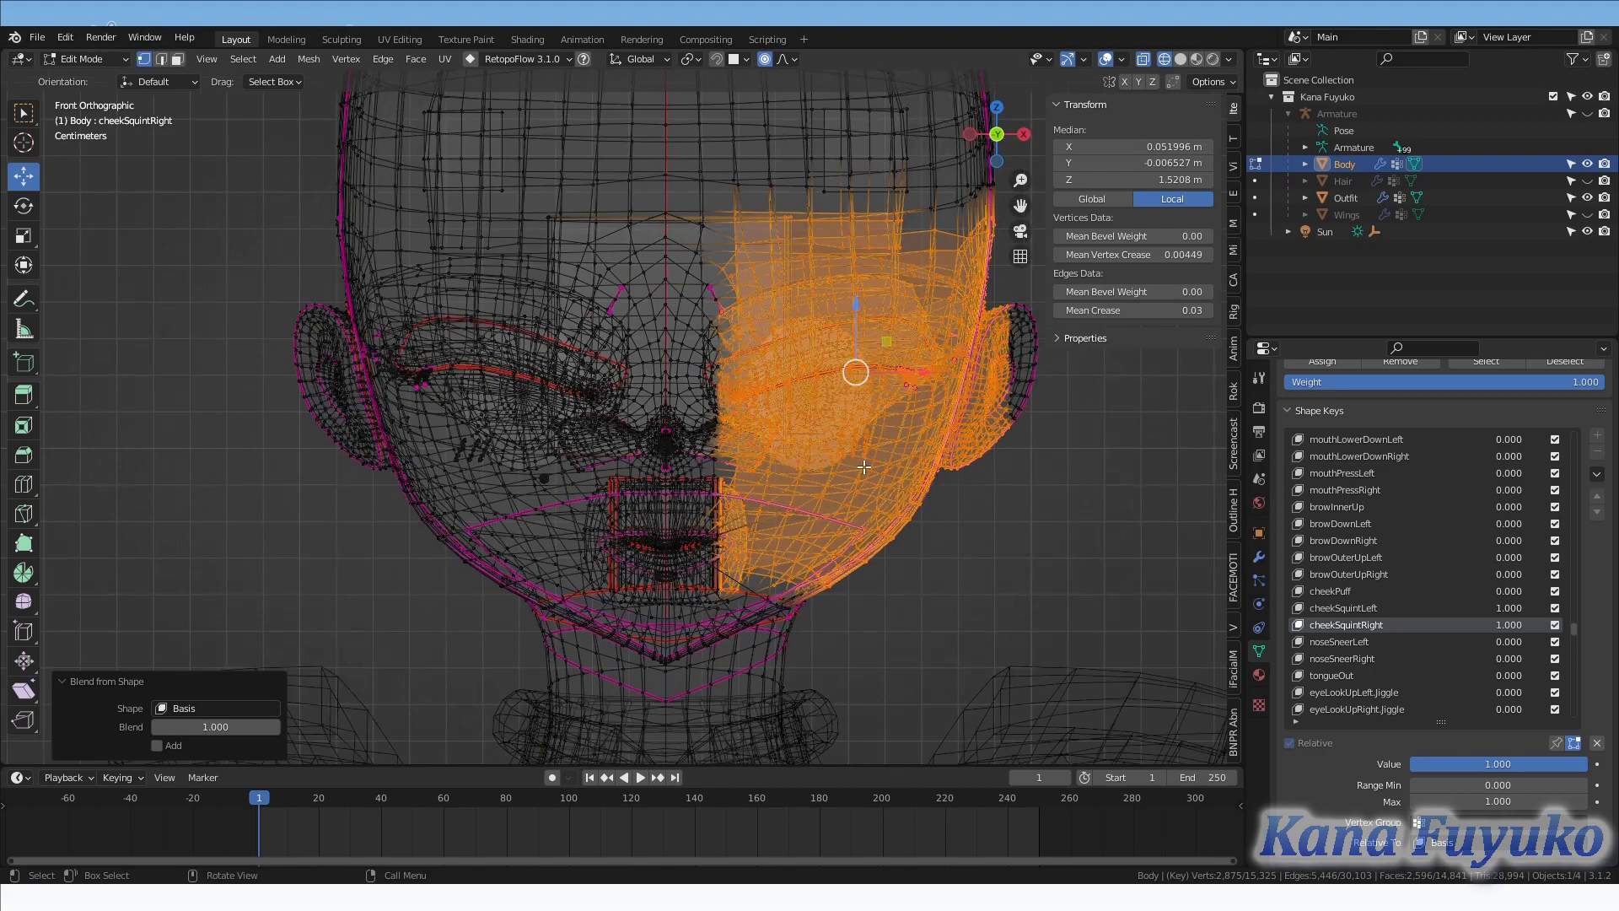
Extend the box selection over the character's entire left half of the face up to the centre line and blend it from Basis.
scroll(1019, 553, down, 2)
drag(952, 634, 657, 195)
scroll(807, 507, up, 2)
scroll(807, 507, up, 1)
key(ctrl+v)
click(885, 562)
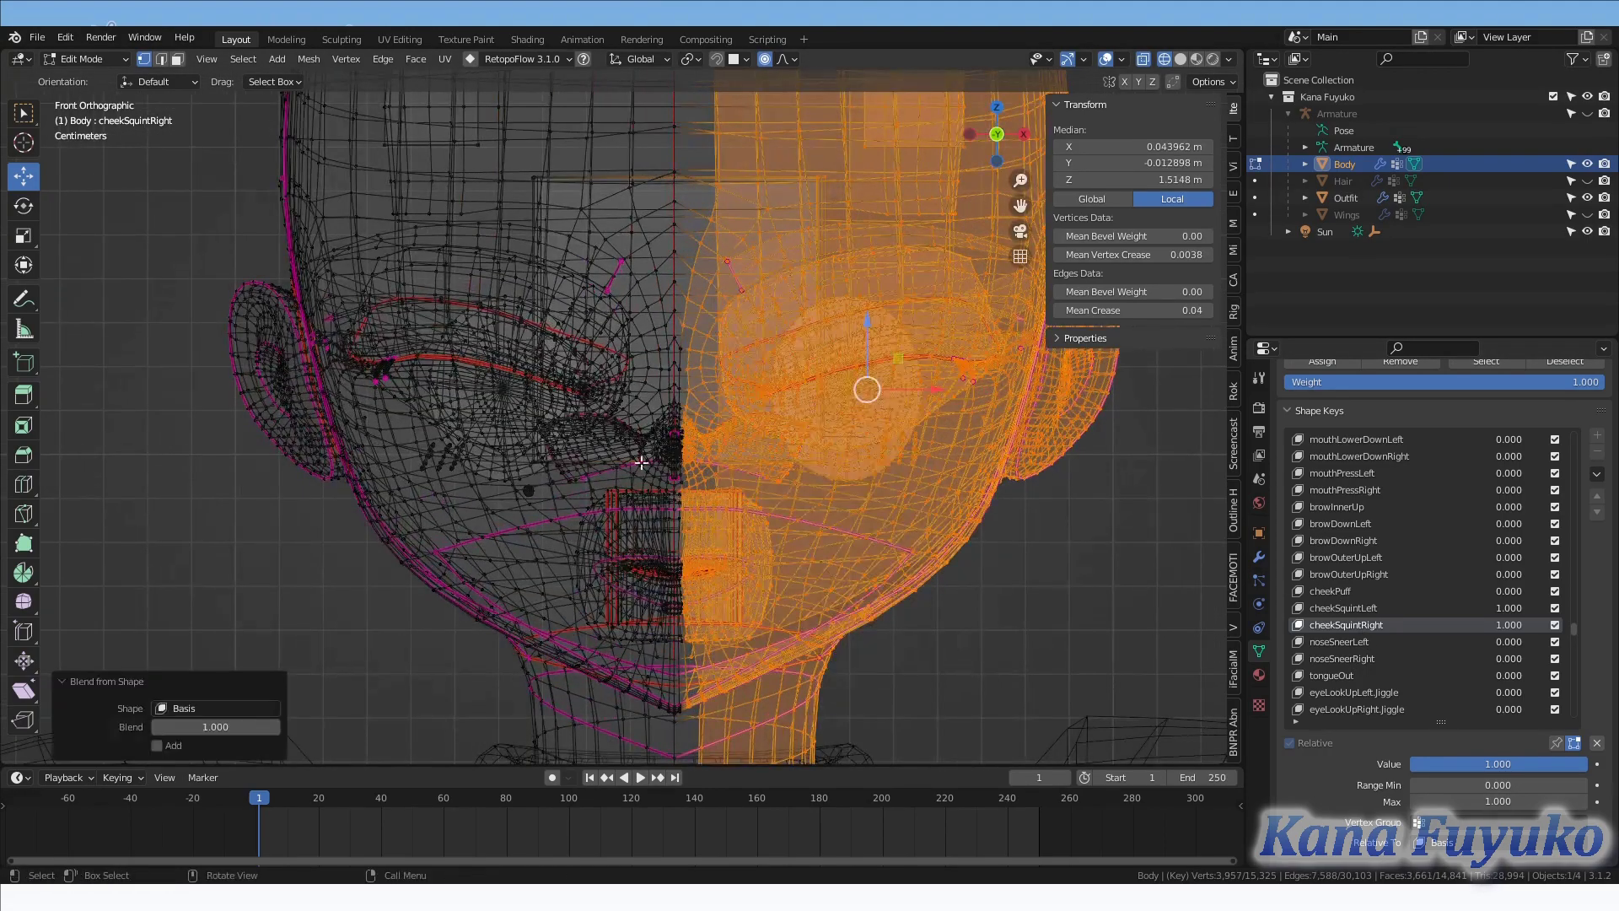
Select the linked geometry of the distorted marks on the character's right cheek in solid shading and blend them from Basis.
key(z)
click(773, 484)
scroll(569, 518, up, 7)
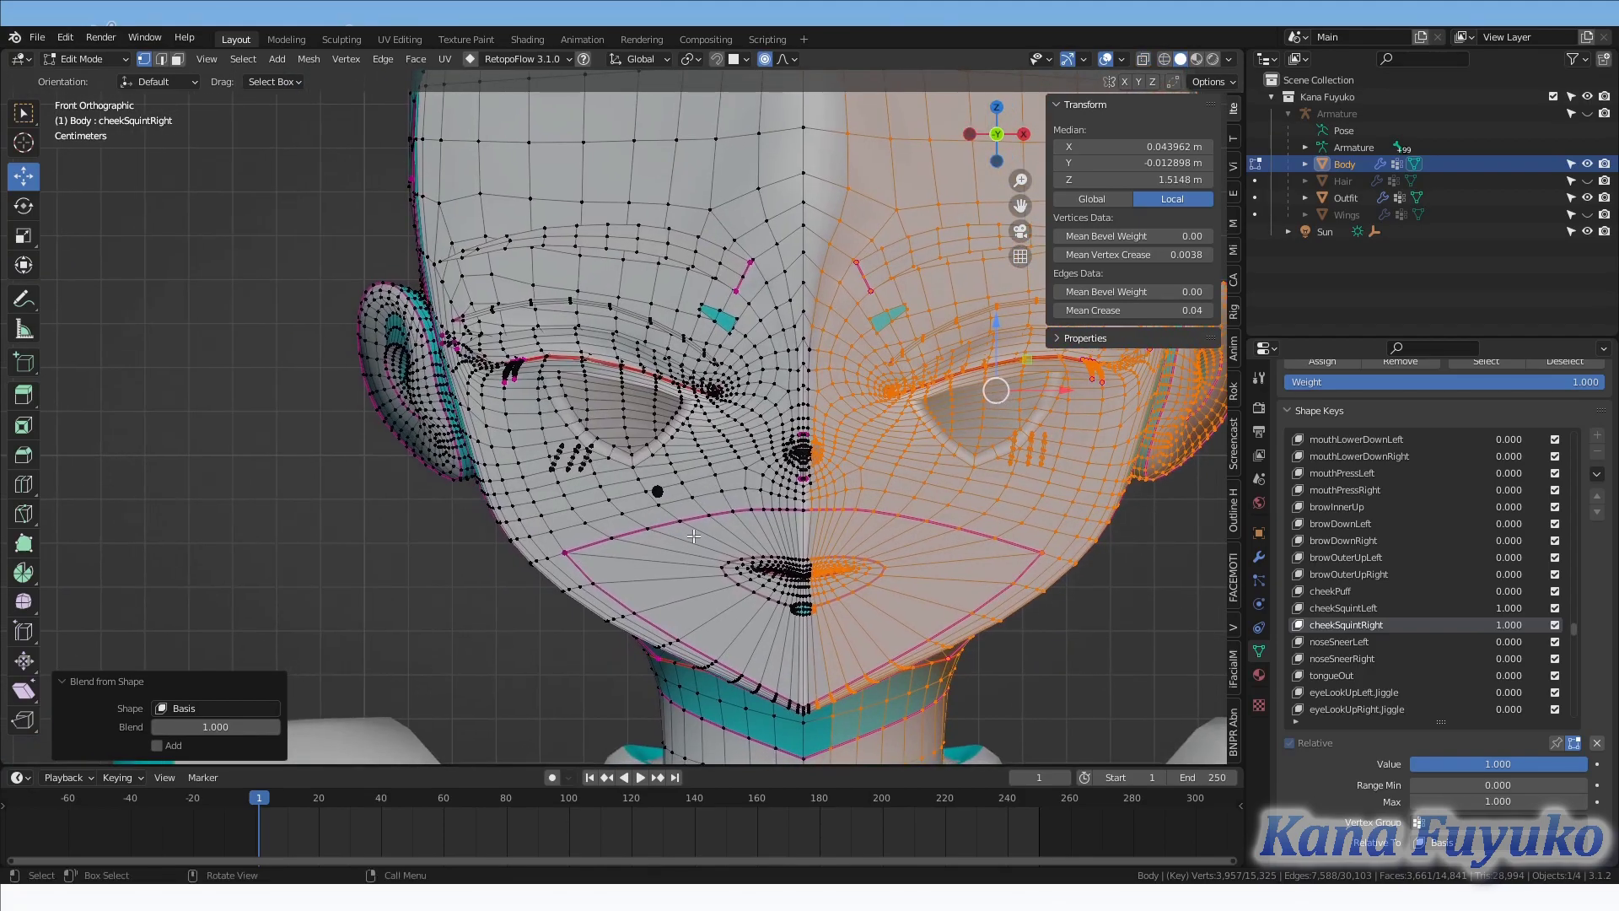
click(504, 556)
shift+click(464, 555)
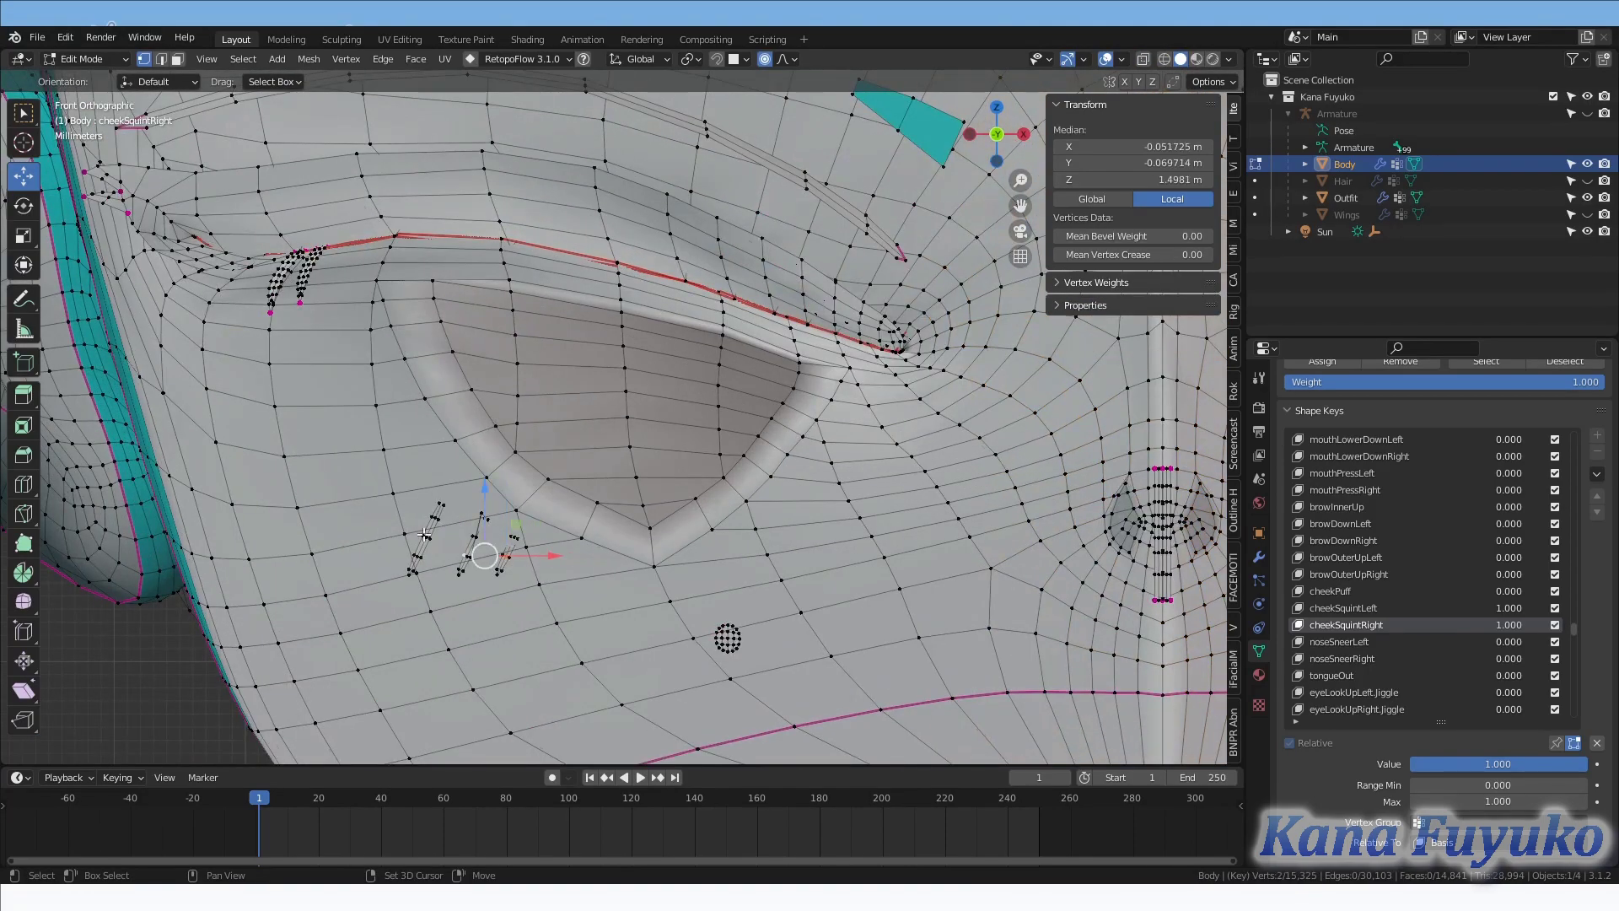
key(ctrl+l)
right_click(436, 533)
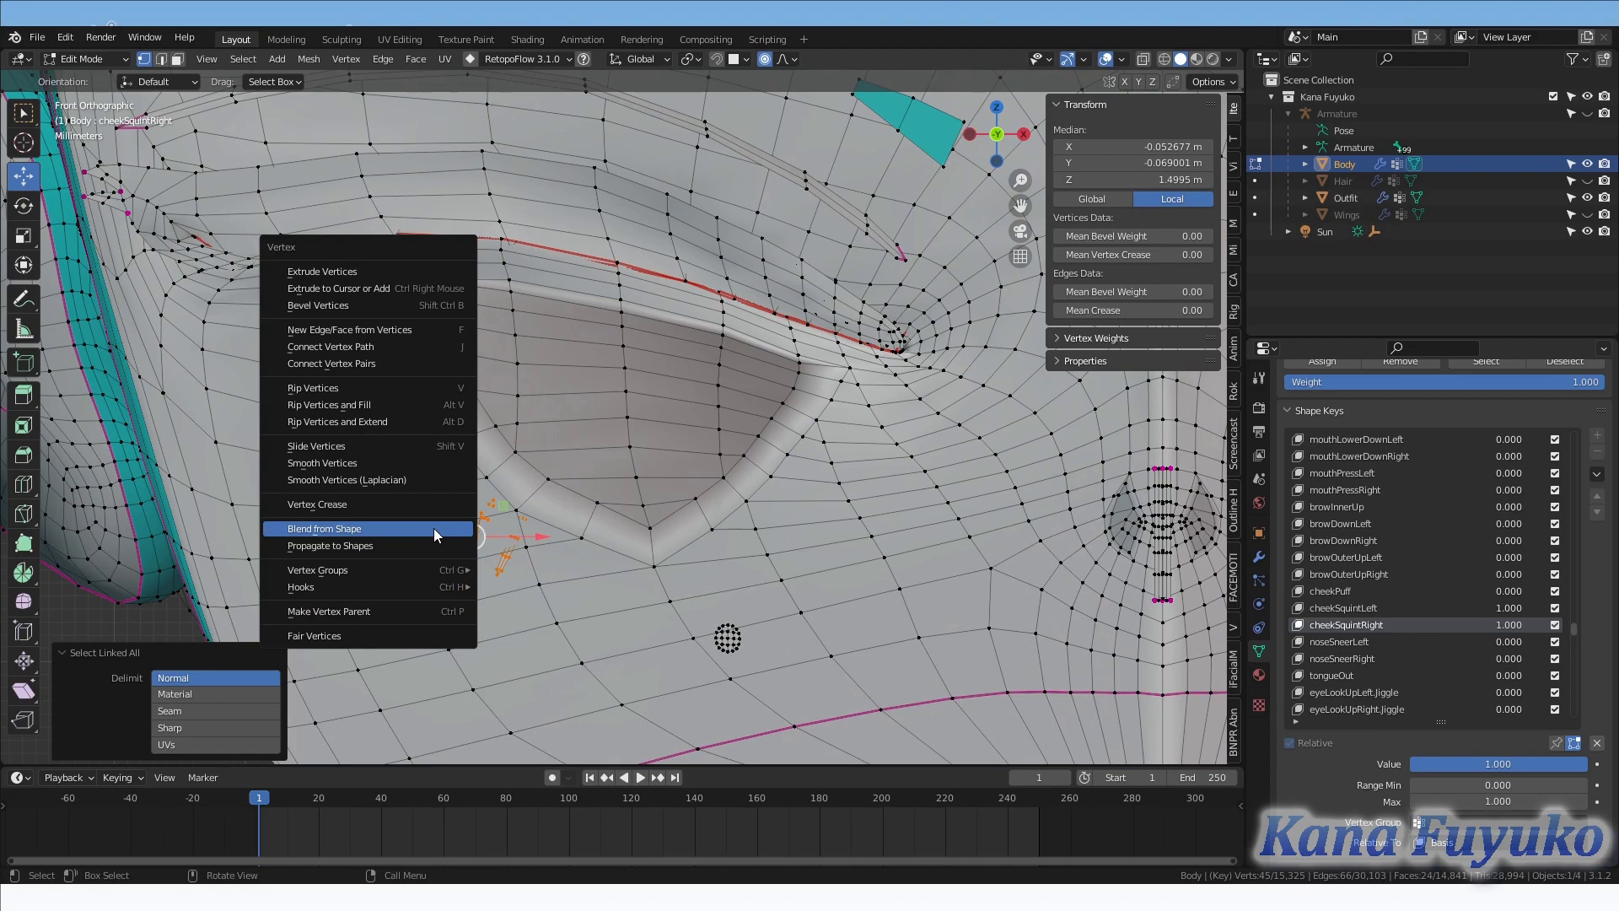
click(437, 535)
Move the right cheek marks -0.000839 m along Y, out from the skin, with proportional editing turned off.
middle_drag(401, 623, 586, 536)
key(g)
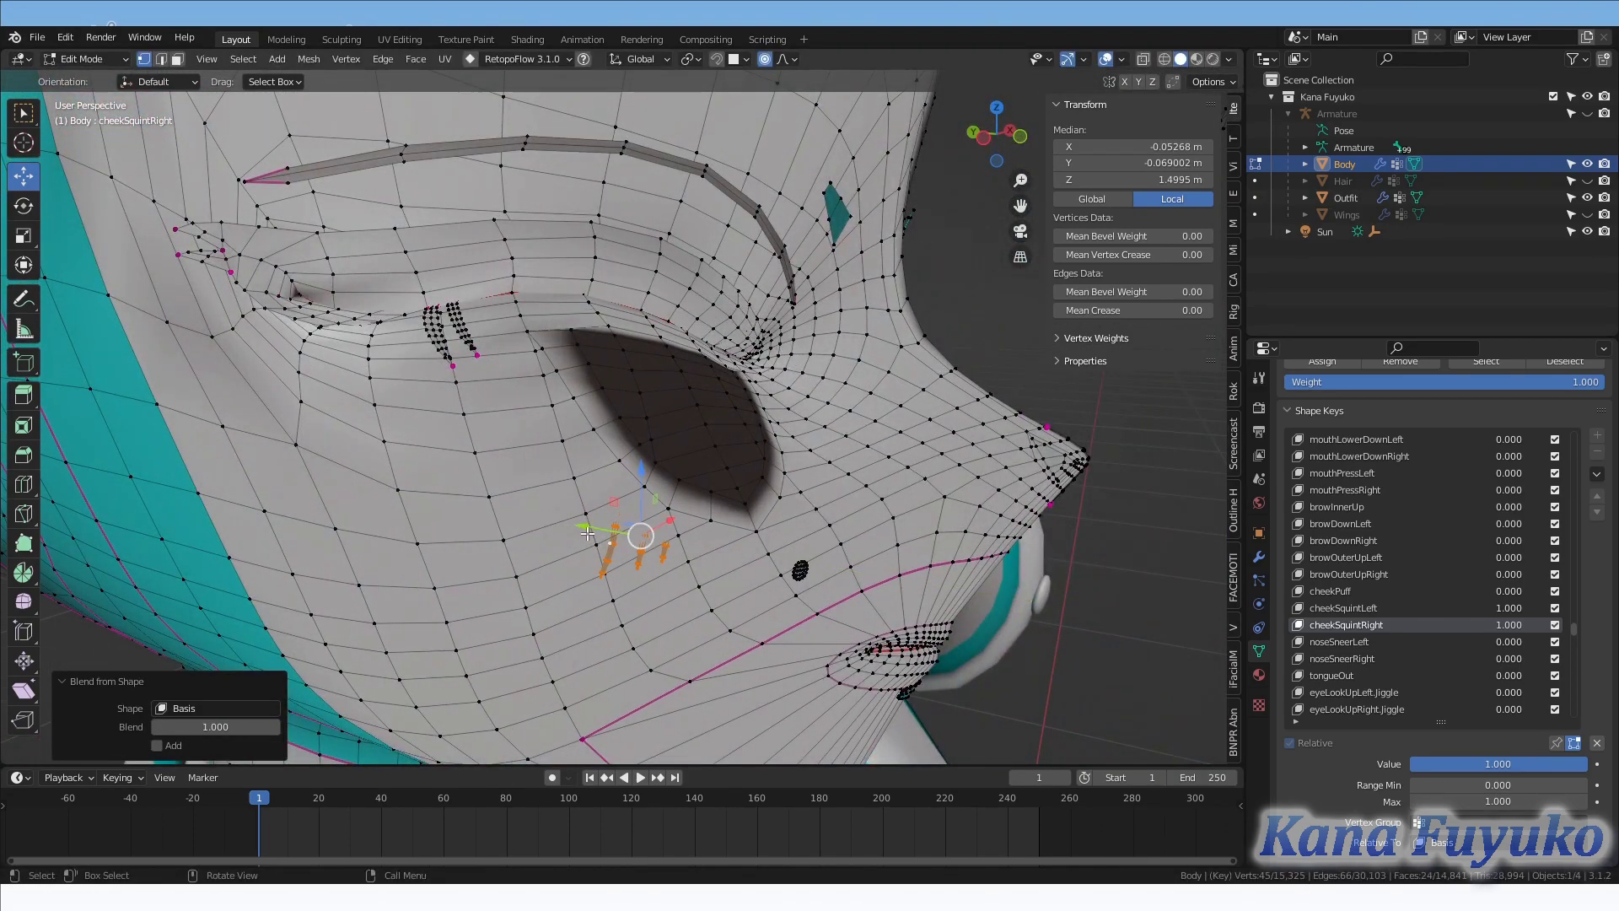
key(o)
click(593, 540)
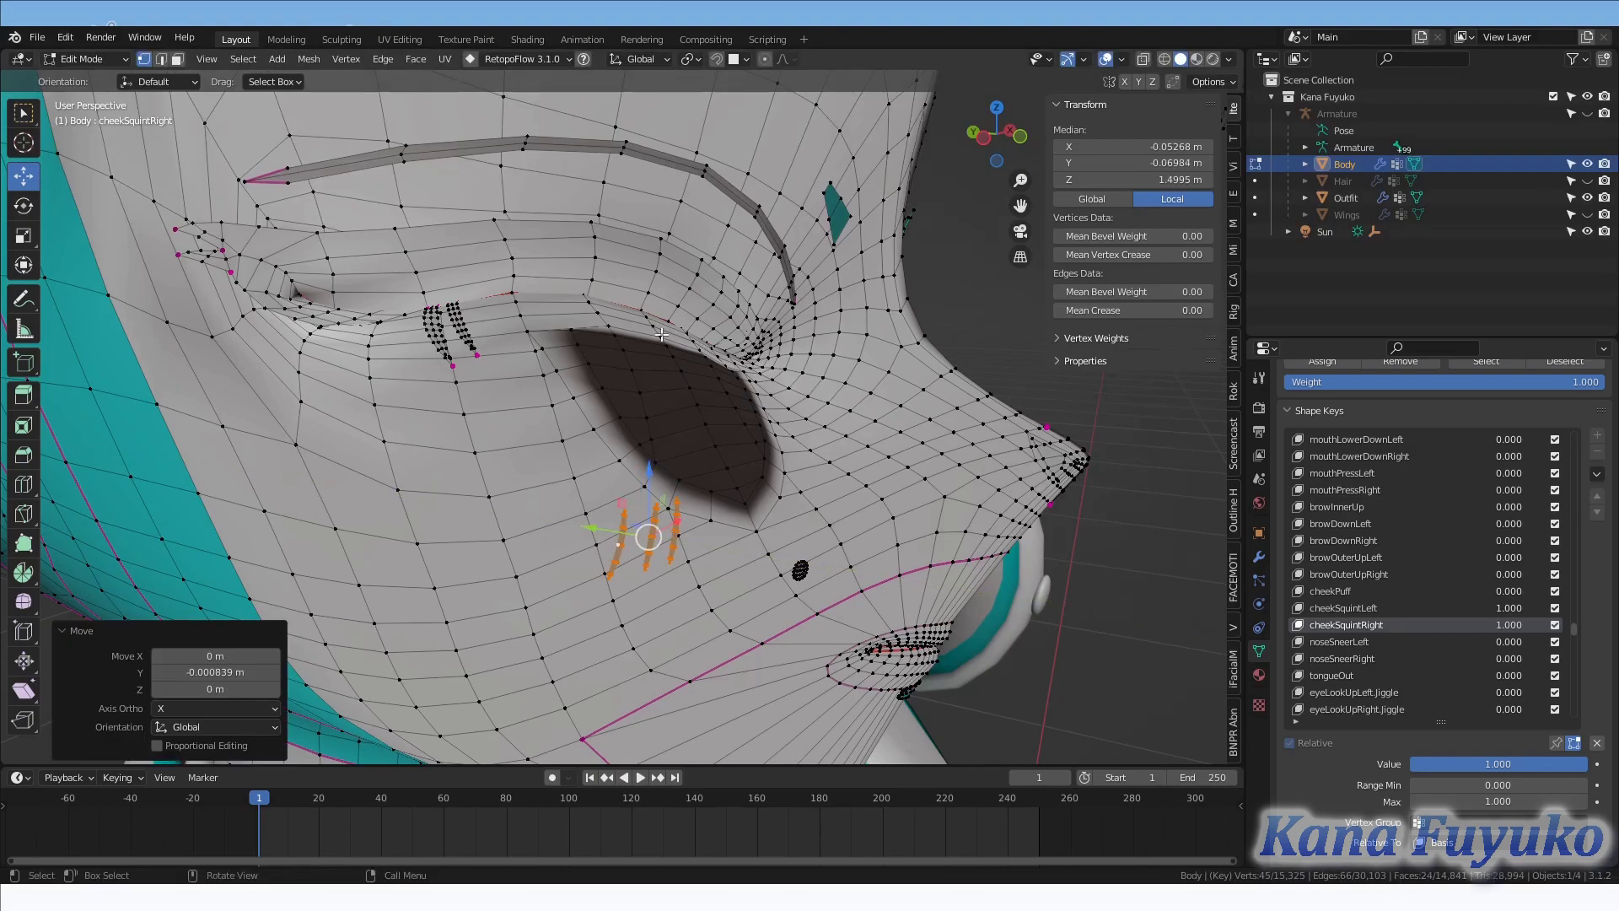
Return to Sculpt Mode with rendered shading and examine both smiling closed eyes and cheek marks from the front and slight side angles.
mouse_move(800, 506)
middle_down()
mouse_move(719, 543)
mouse_move(624, 517)
middle_up()
key(Tab)
key(z)
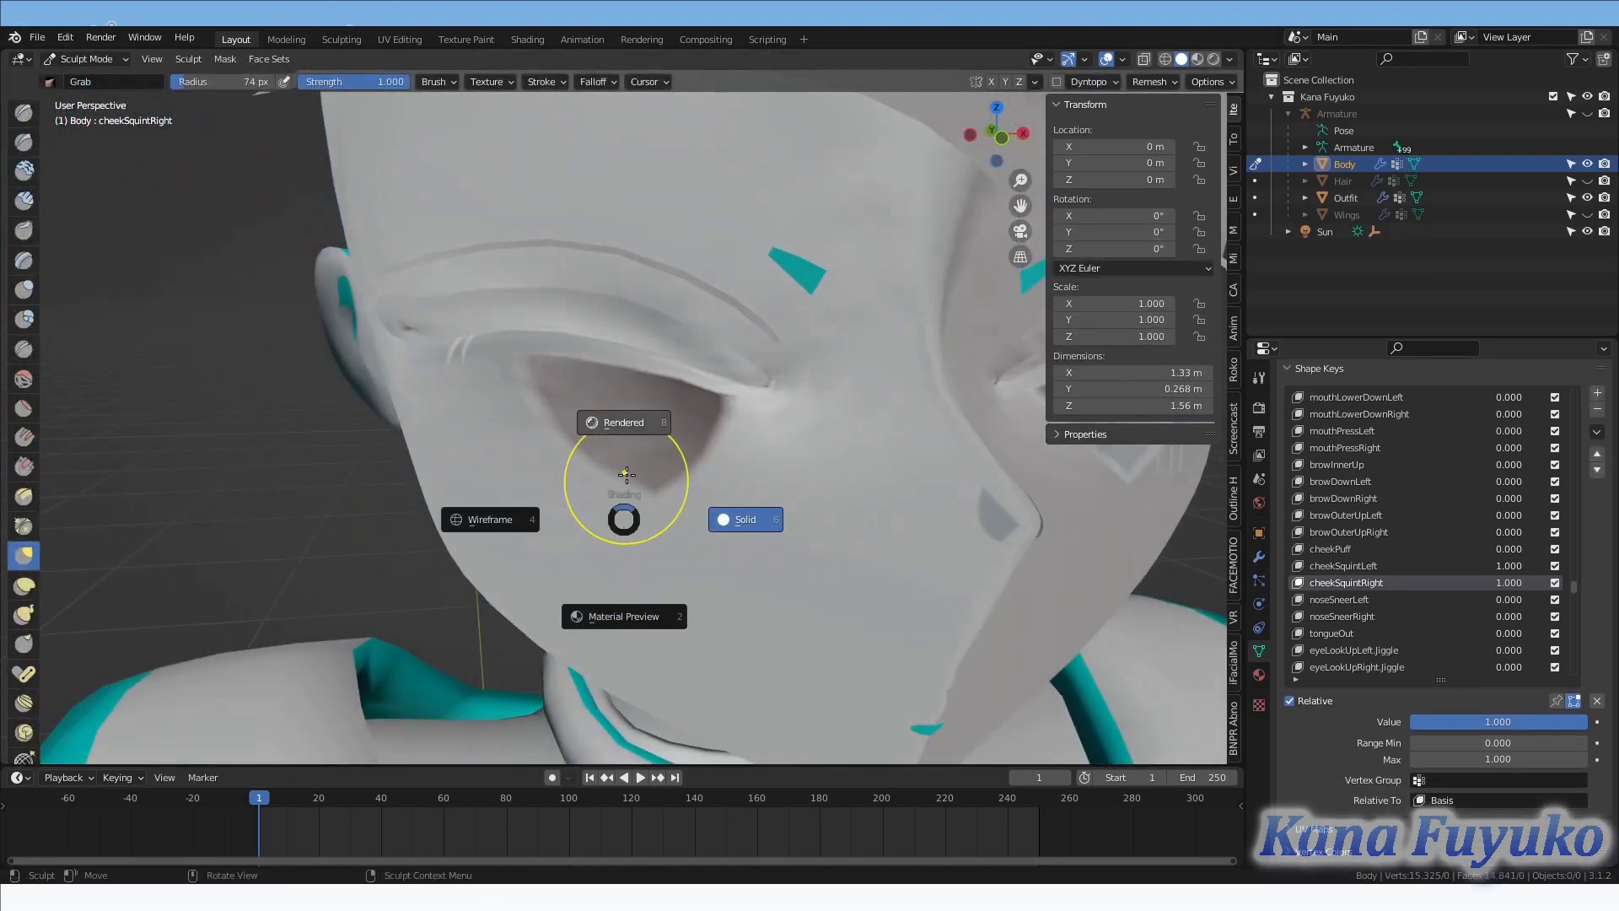
click(639, 404)
key(KP_1)
scroll(641, 402, down, 4)
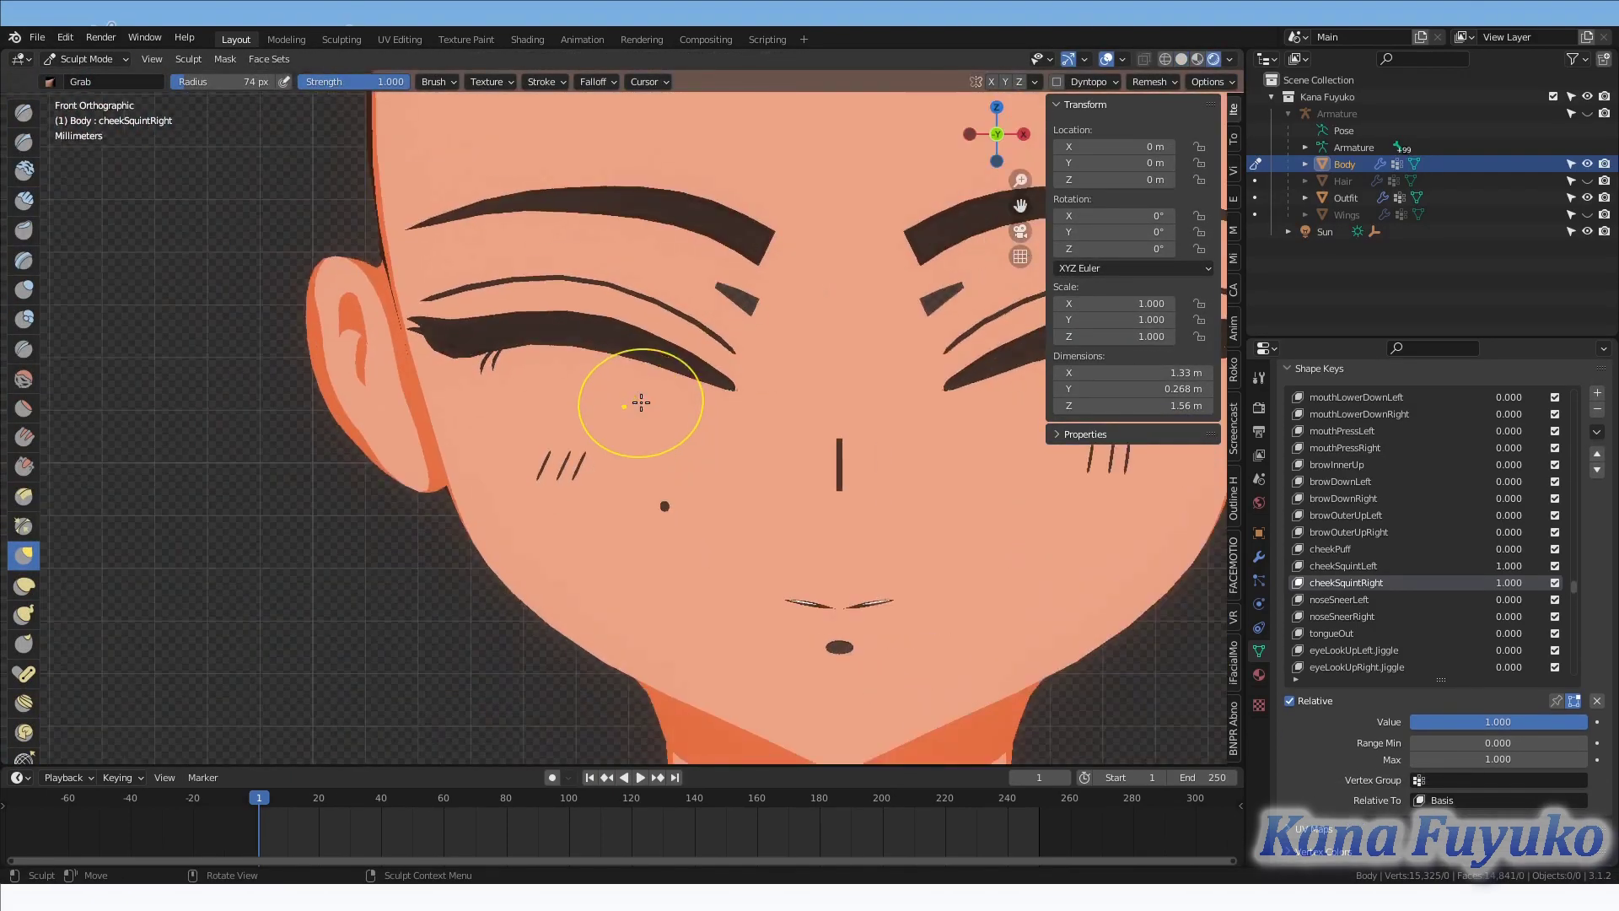
shift+middle_drag(852, 474, 741, 502)
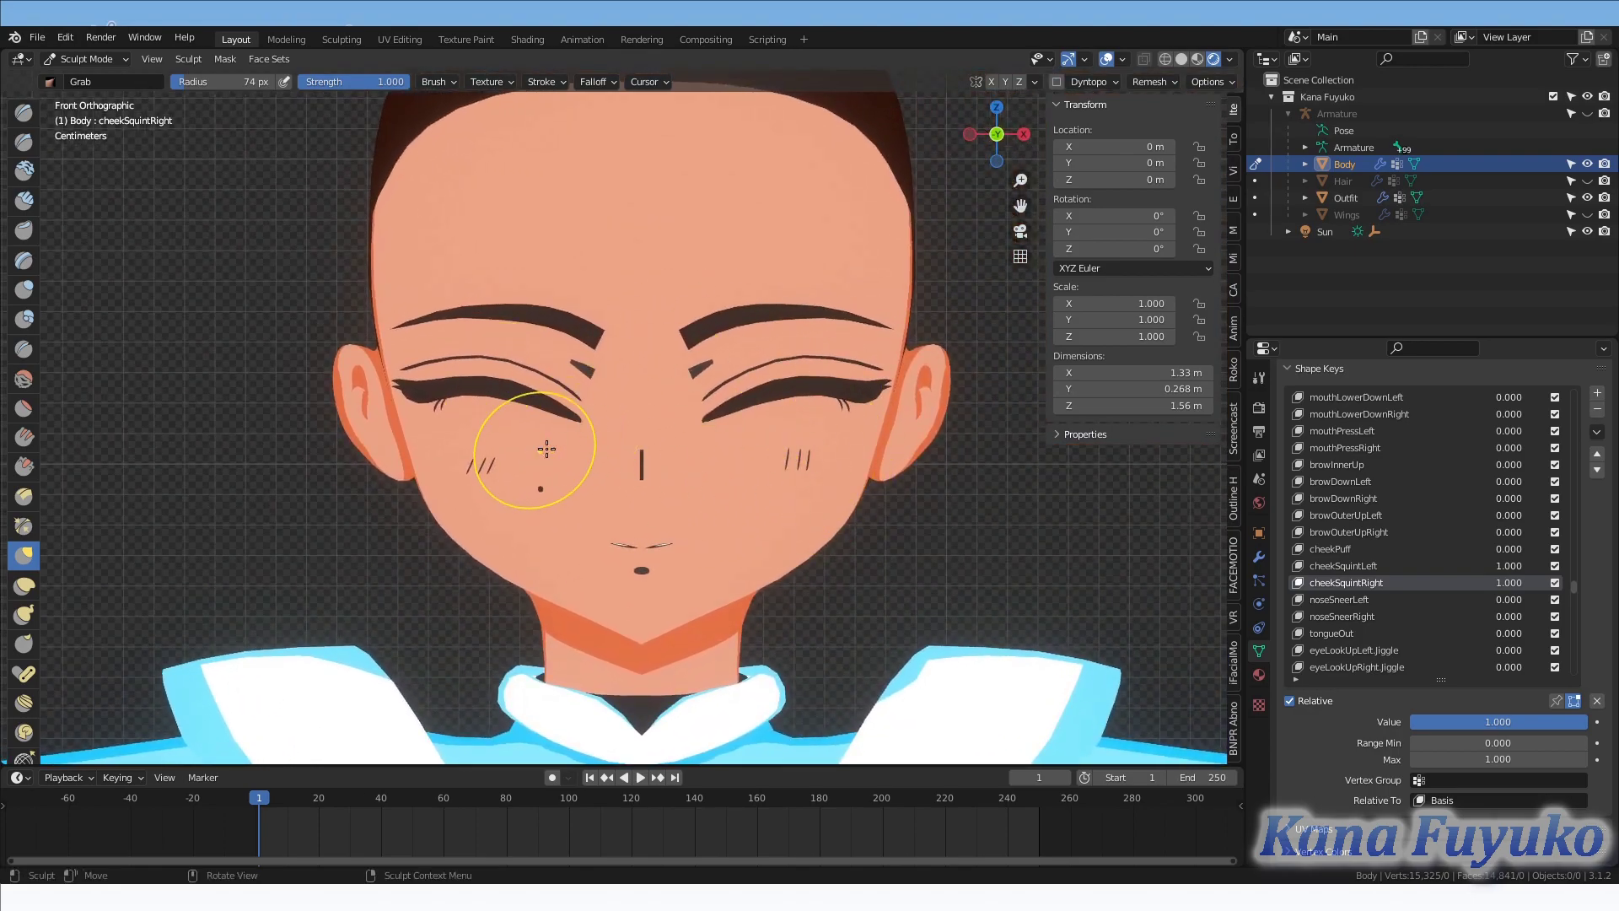
scroll(625, 578, down, 4)
middle_drag(632, 582, 701, 586)
scroll(618, 583, up, 3)
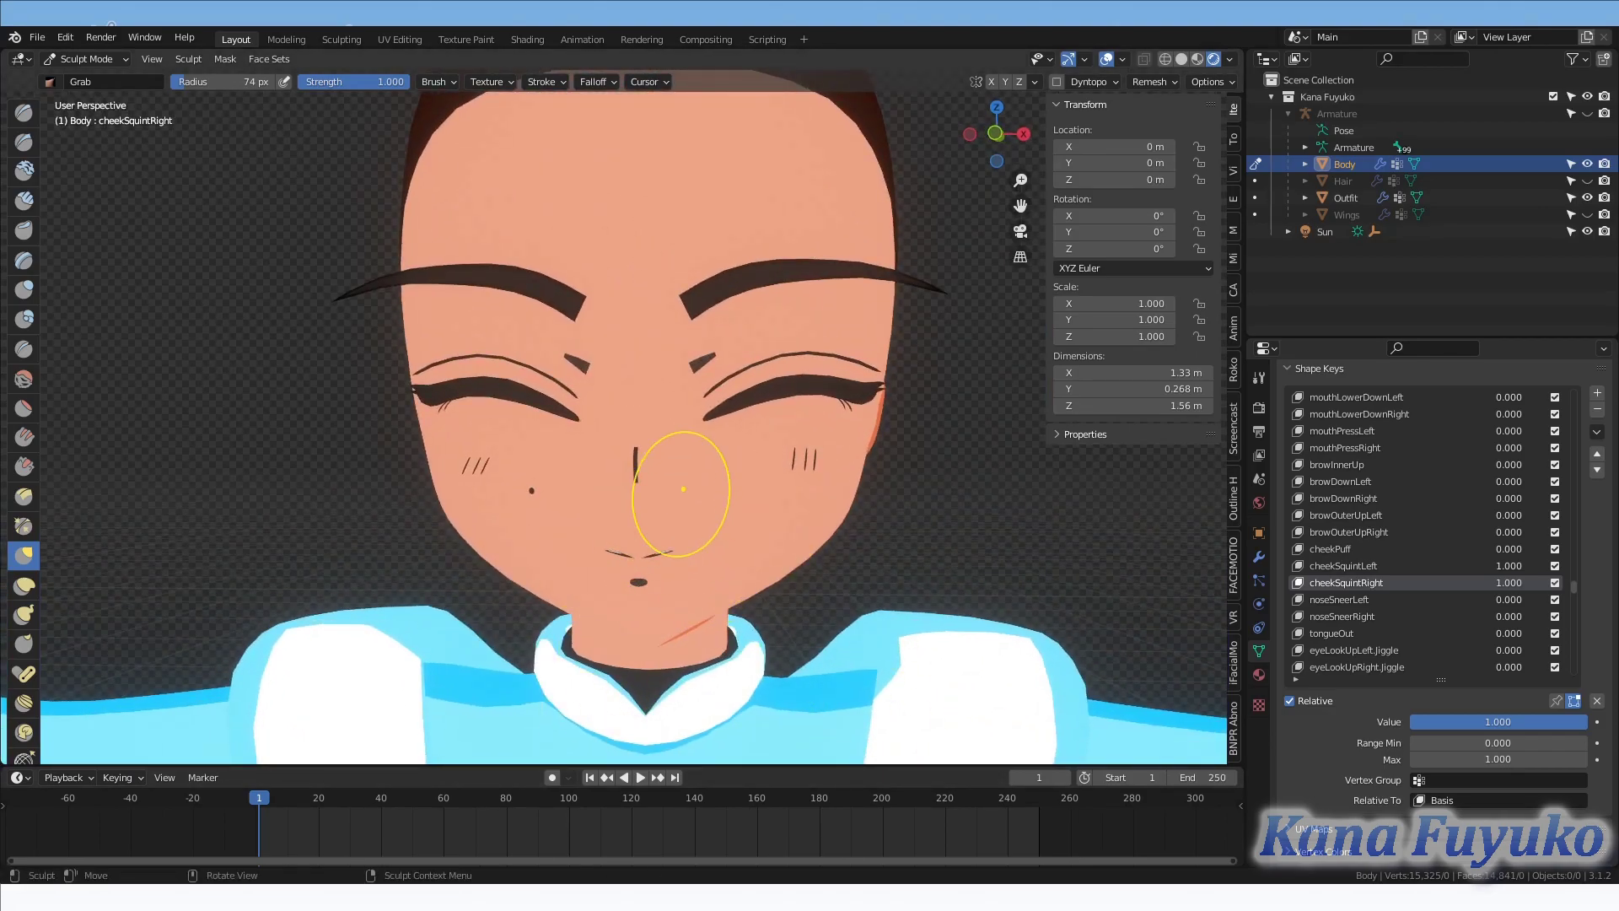
middle_drag(609, 561, 589, 585)
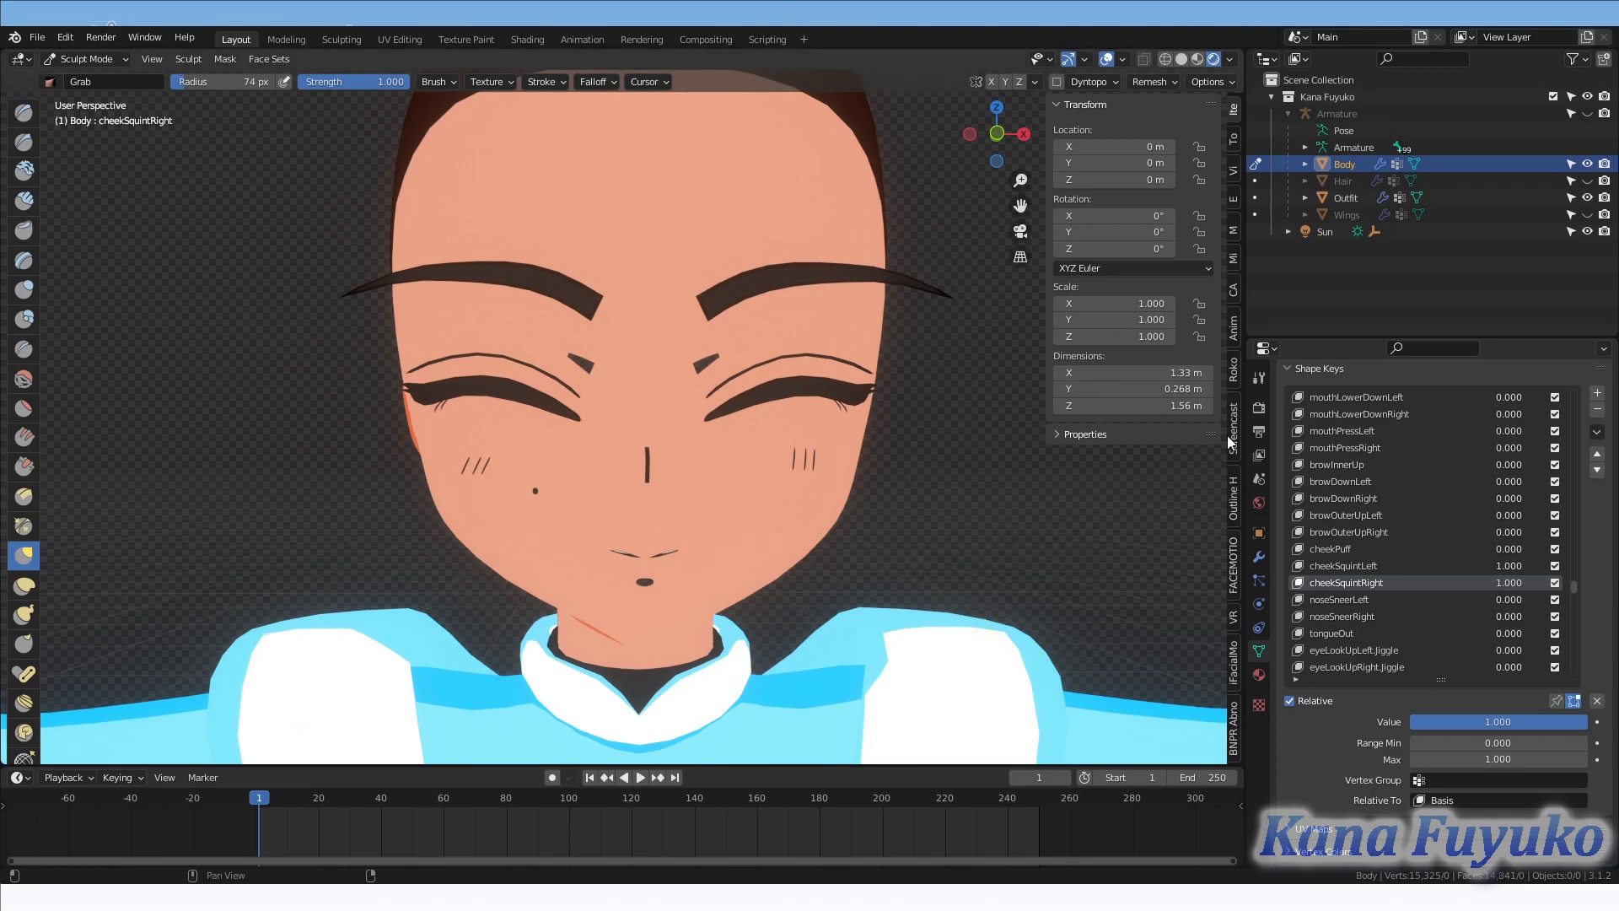
Start waiting for the iFacialMocap connection so that live face tracking drives the character's shape keys.
click(1235, 498)
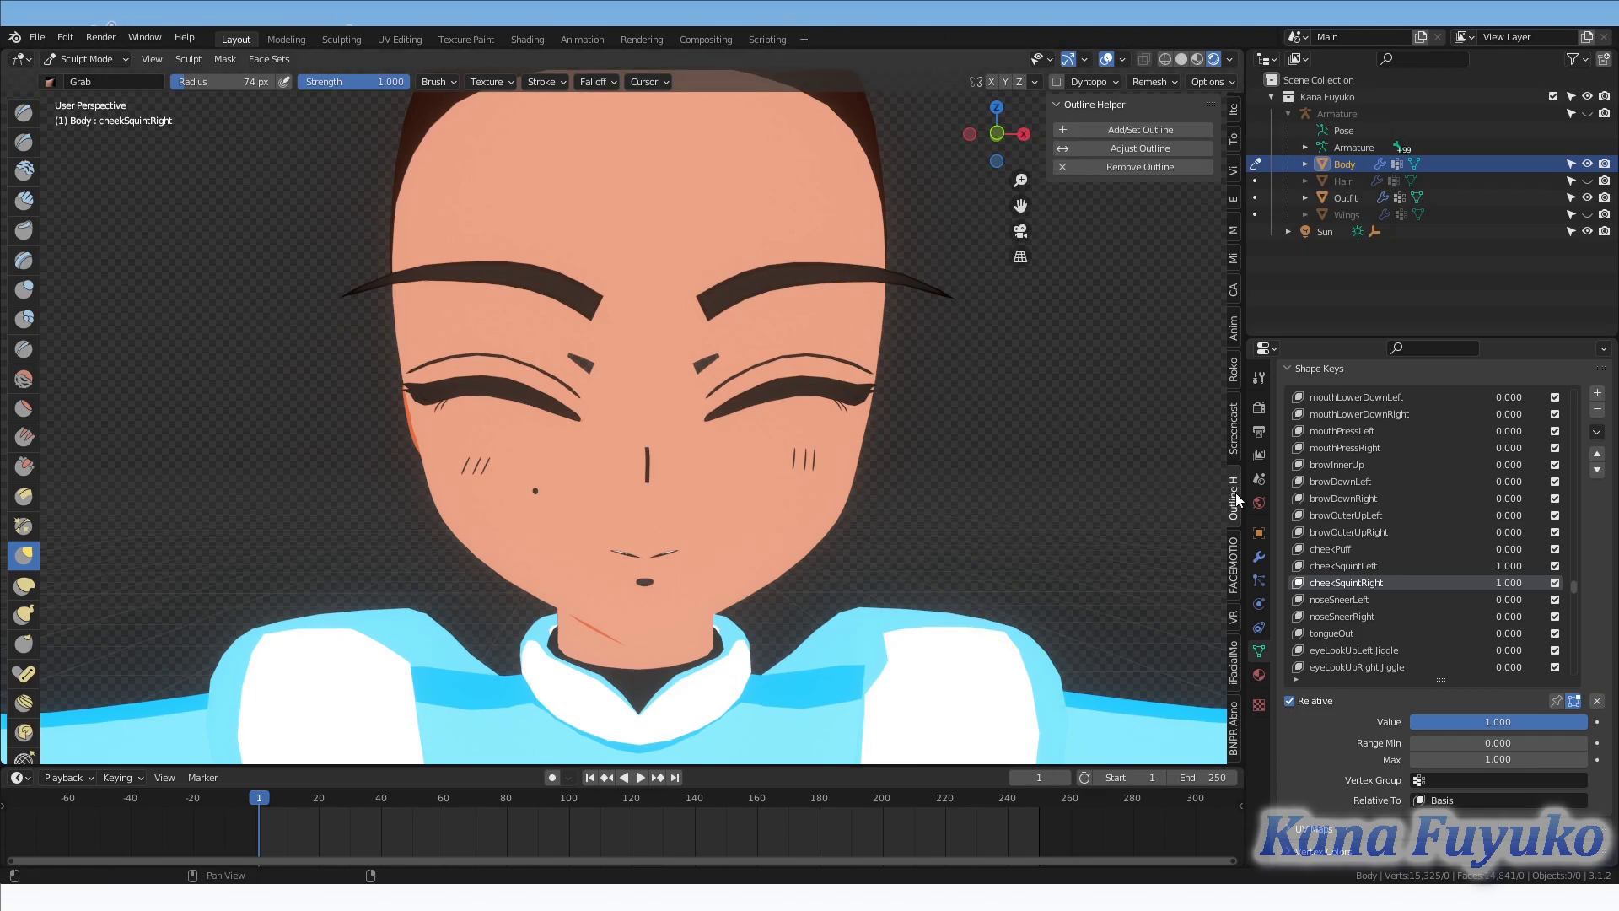
click(1236, 670)
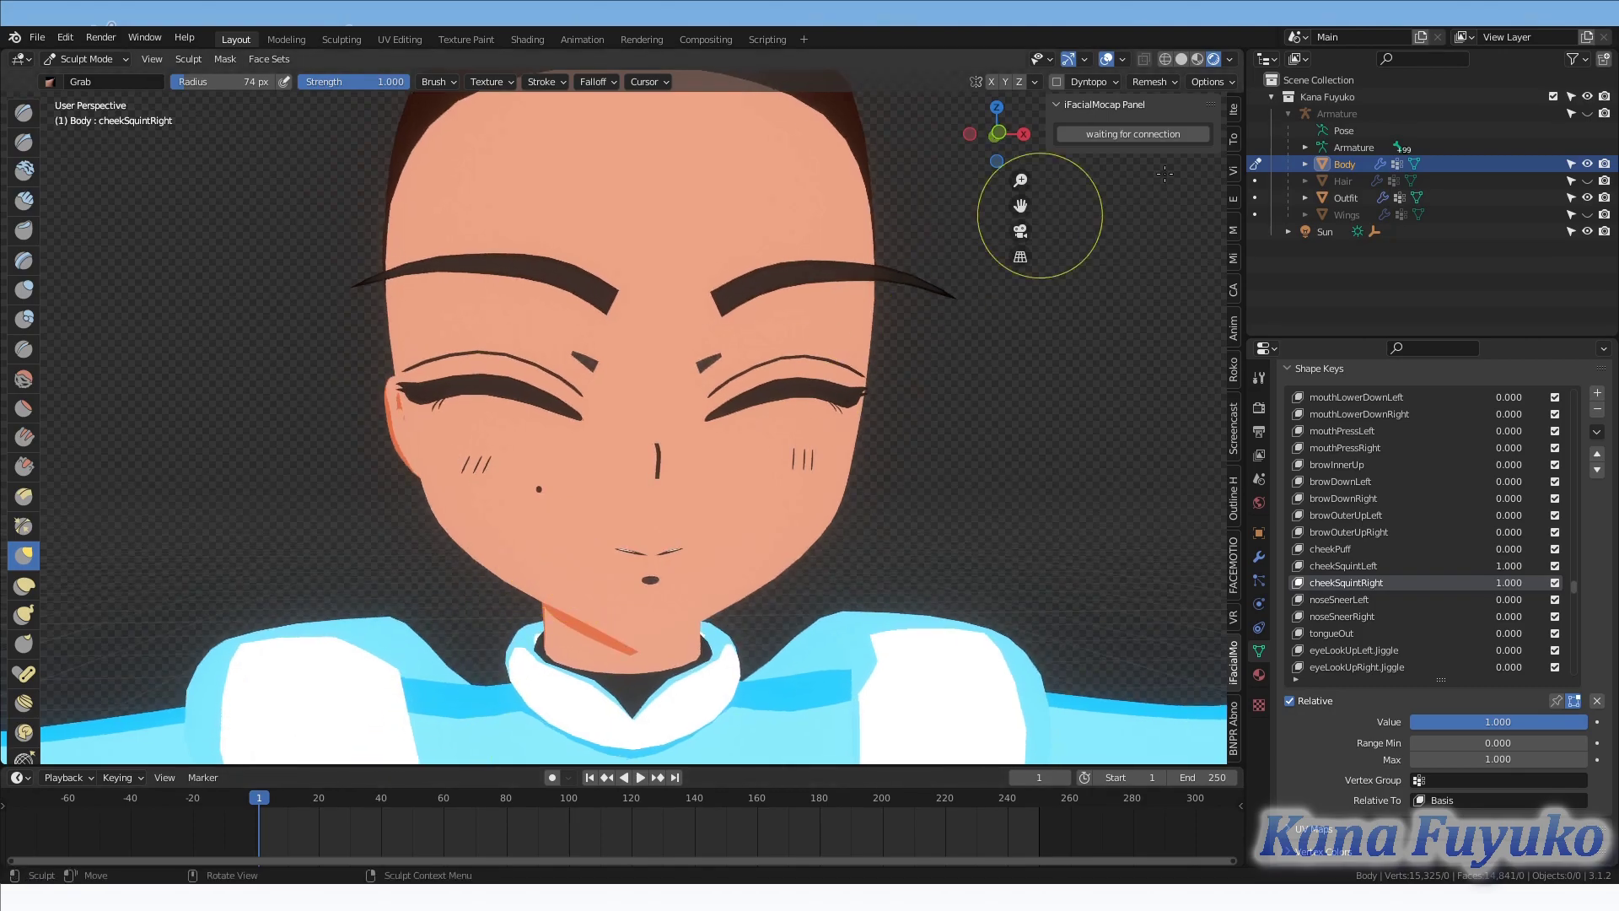
click(1131, 134)
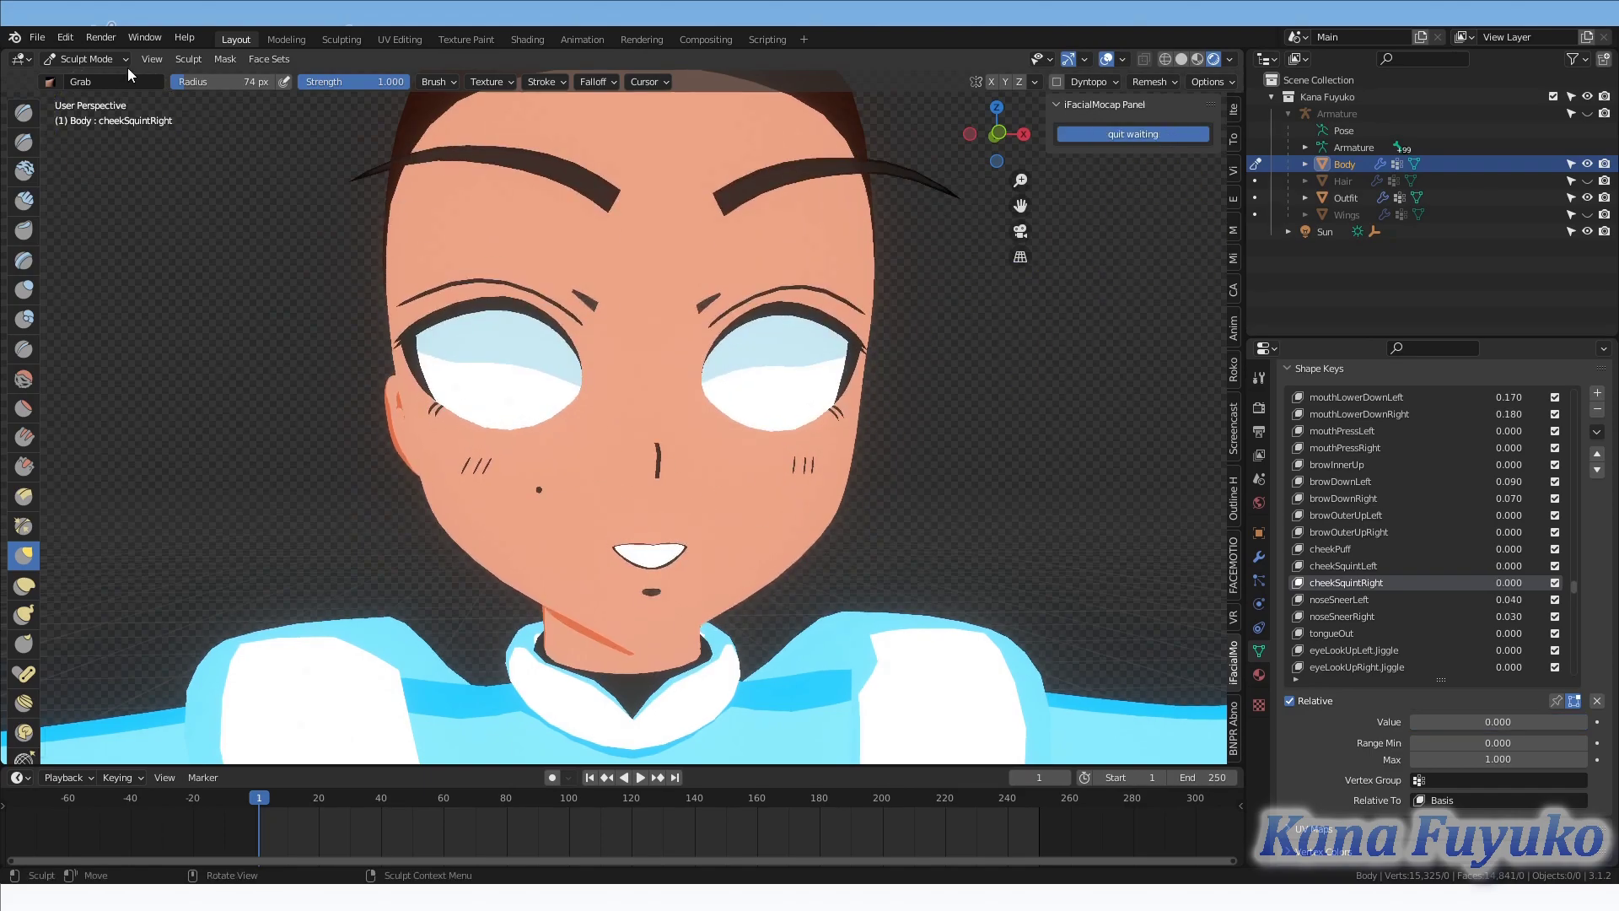
Switch to Object Mode, test the tracked facial expressions from the front view, and end the iFacialMocap connection.
click(109, 59)
click(117, 79)
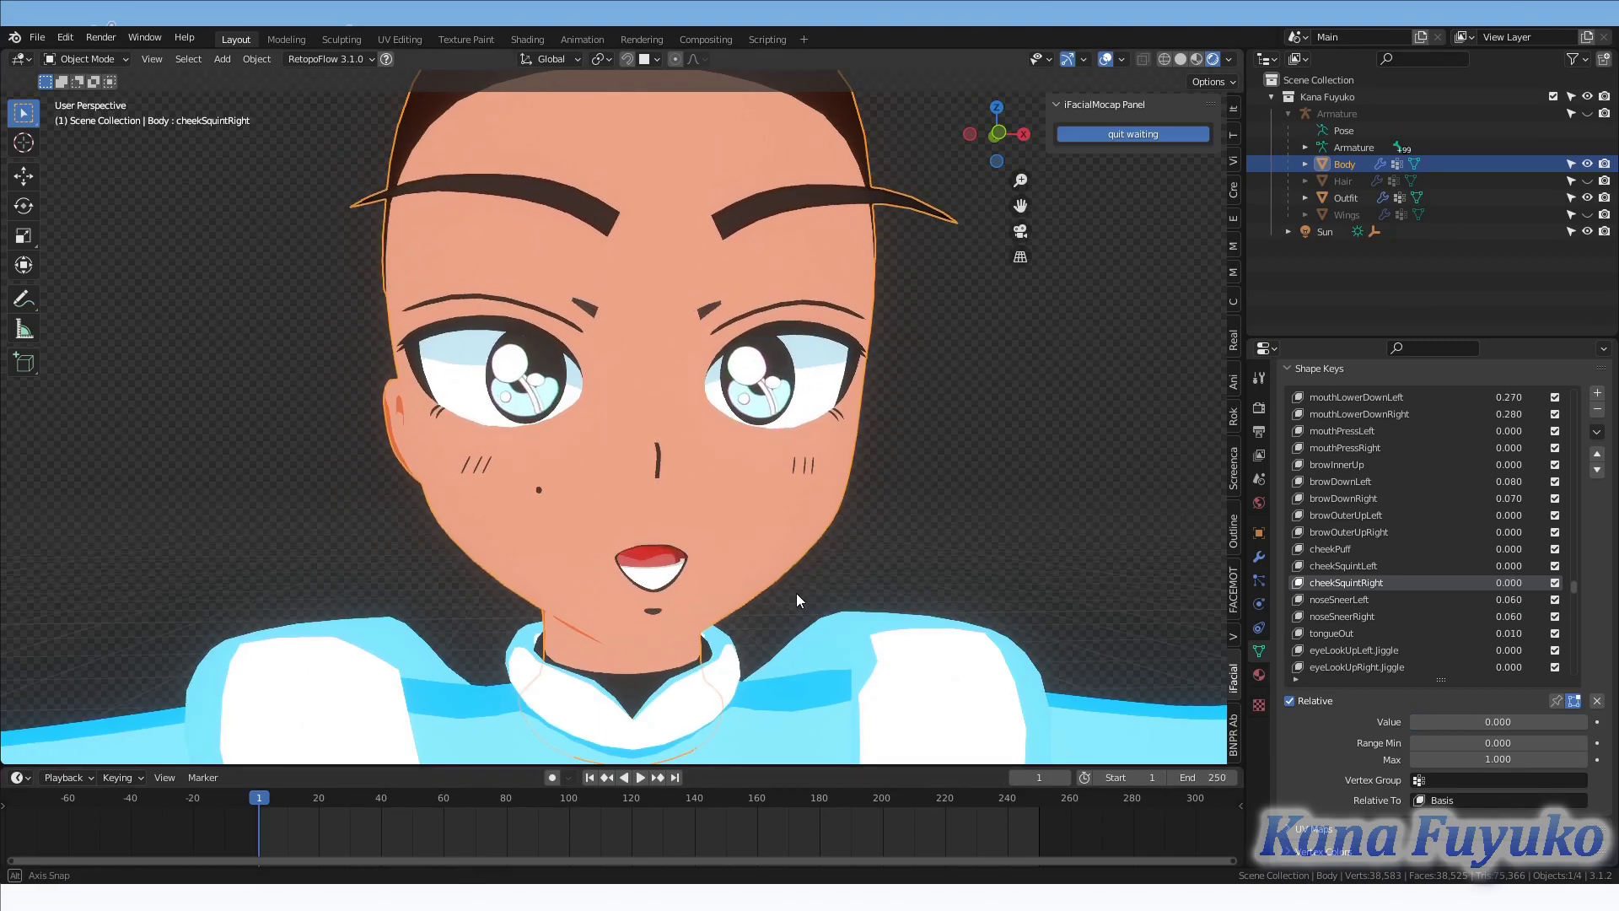
key(KP_1)
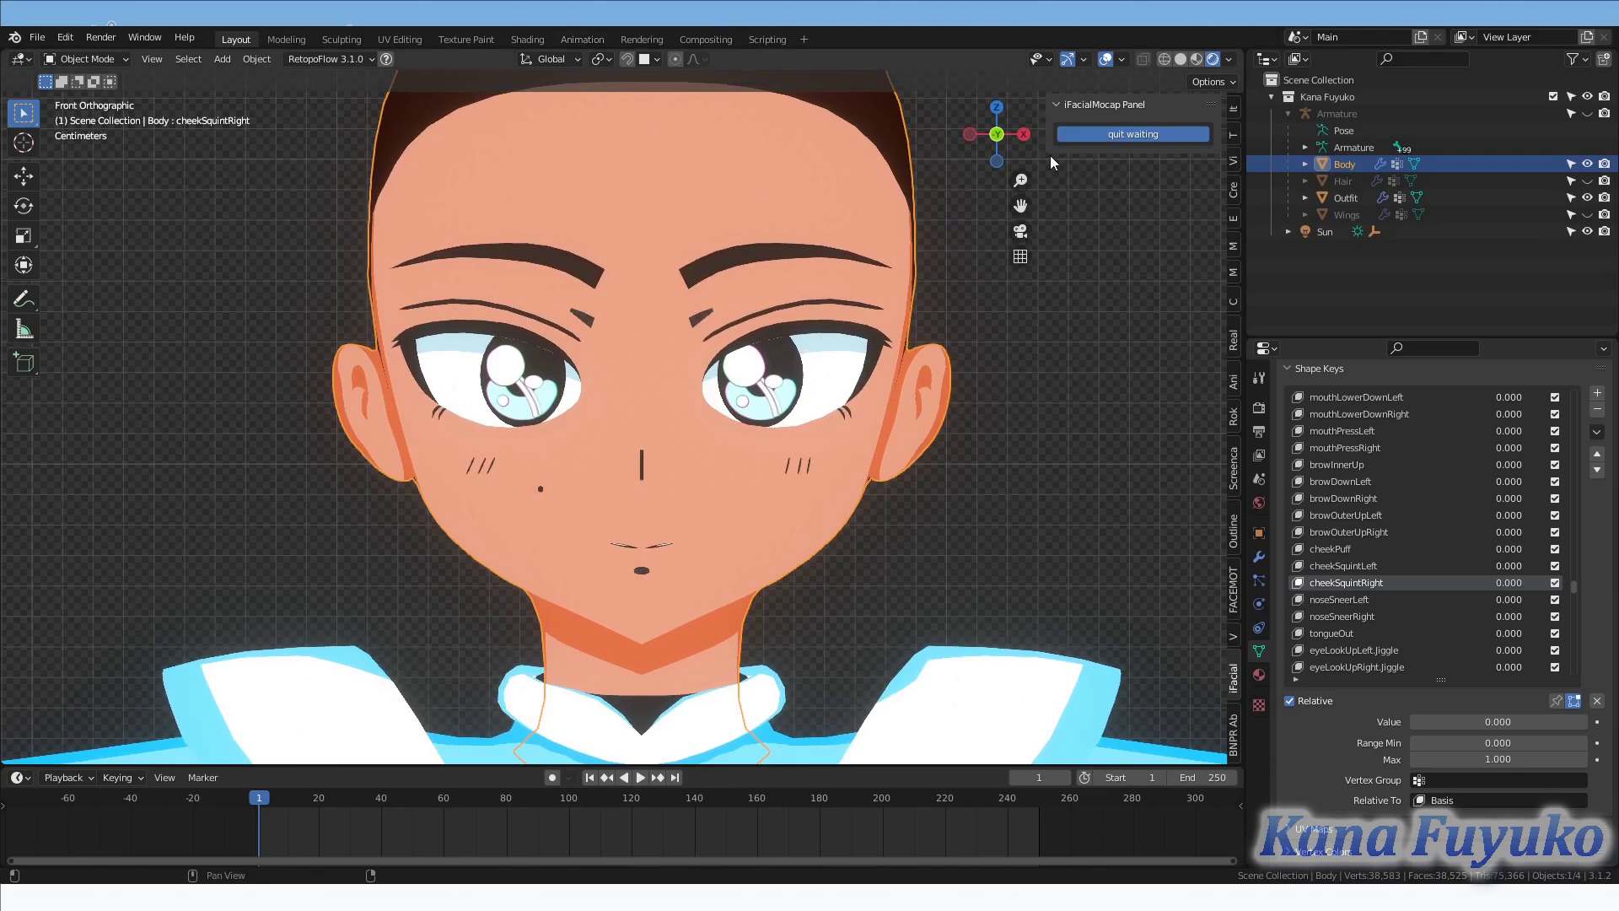
click(1094, 131)
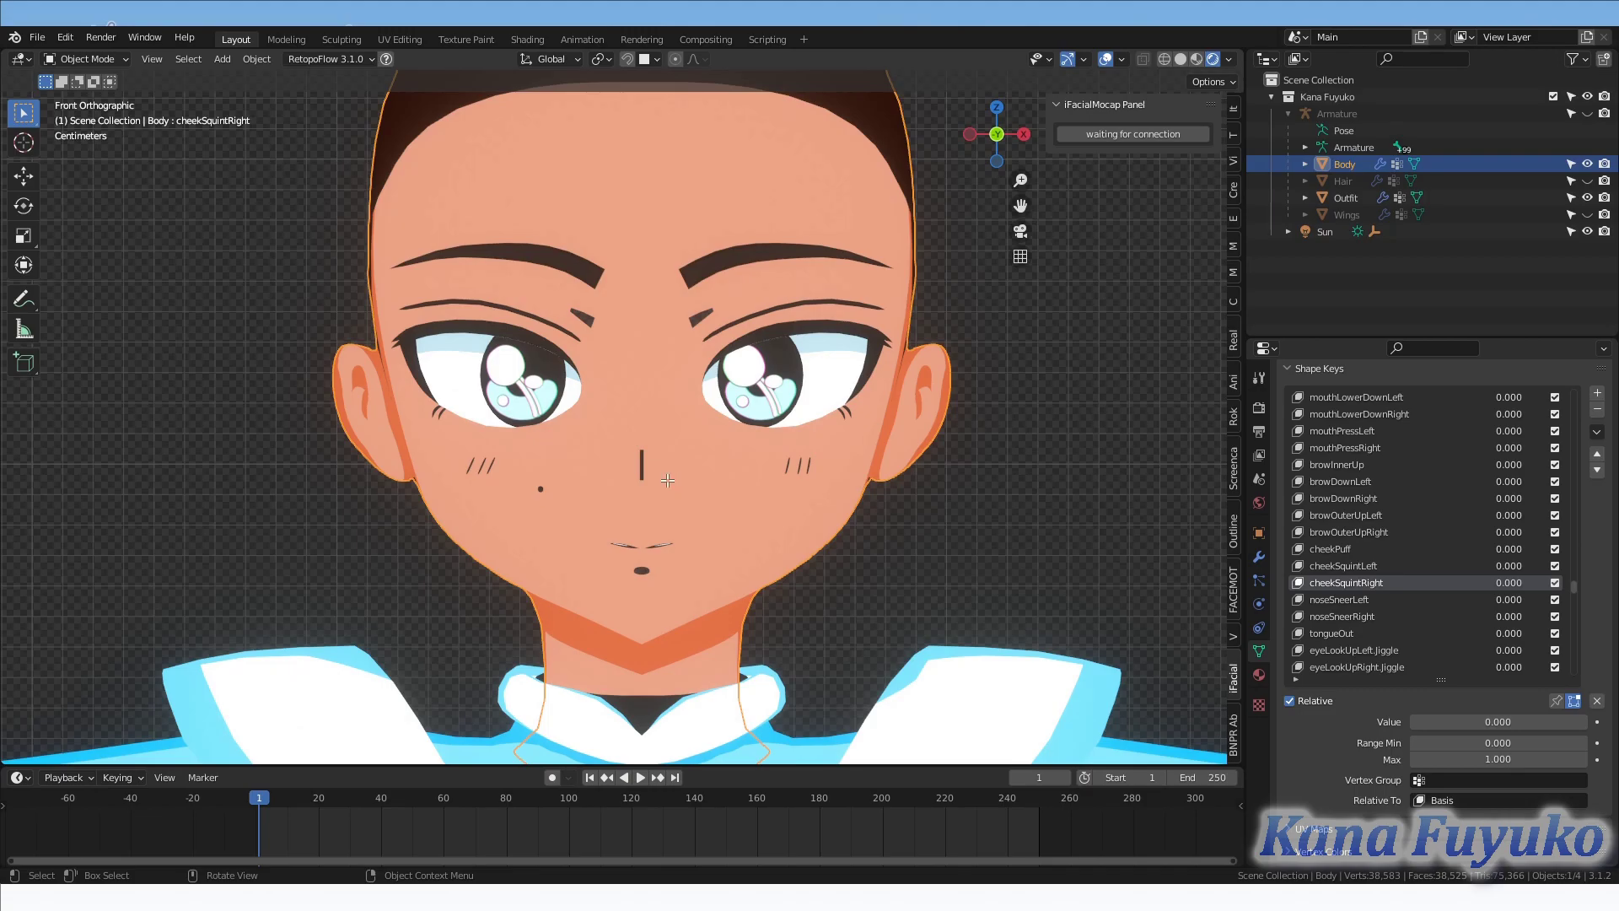
In Edit Mode with wireframe shading, select the linked mesh pieces inside the mouth from the left orthographic view and hide them.
key(Tab)
key(z)
click(579, 489)
mouse_move(672, 520)
middle_down()
mouse_move(796, 538)
mouse_move(765, 397)
mouse_move(668, 438)
middle_up()
scroll(766, 397, up, 5)
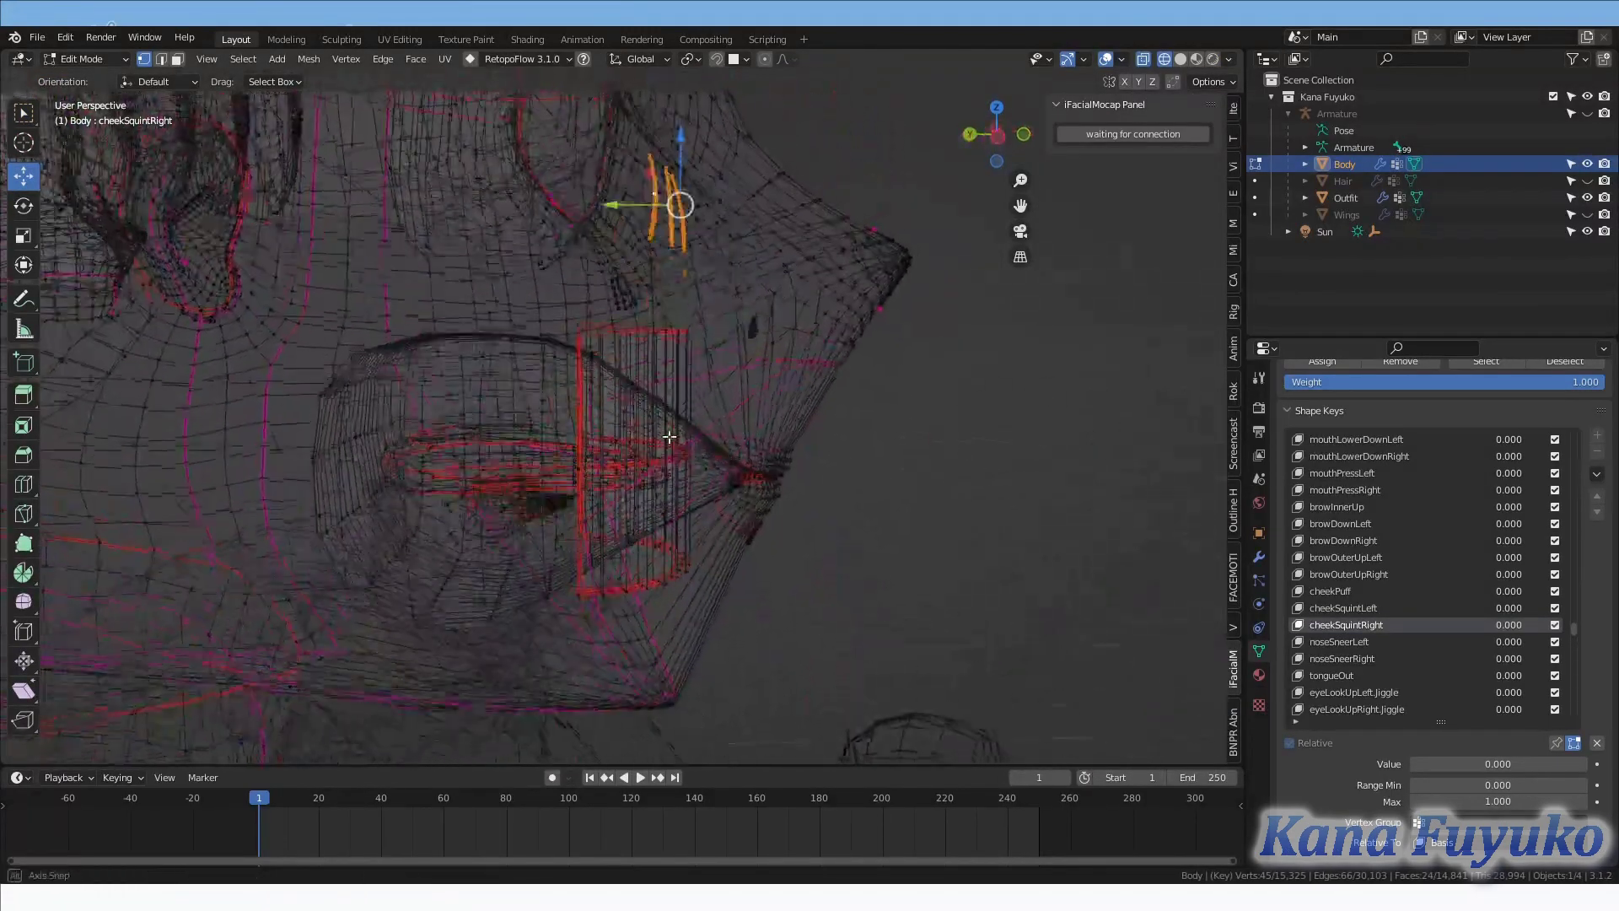
key(ctrl+KP_3)
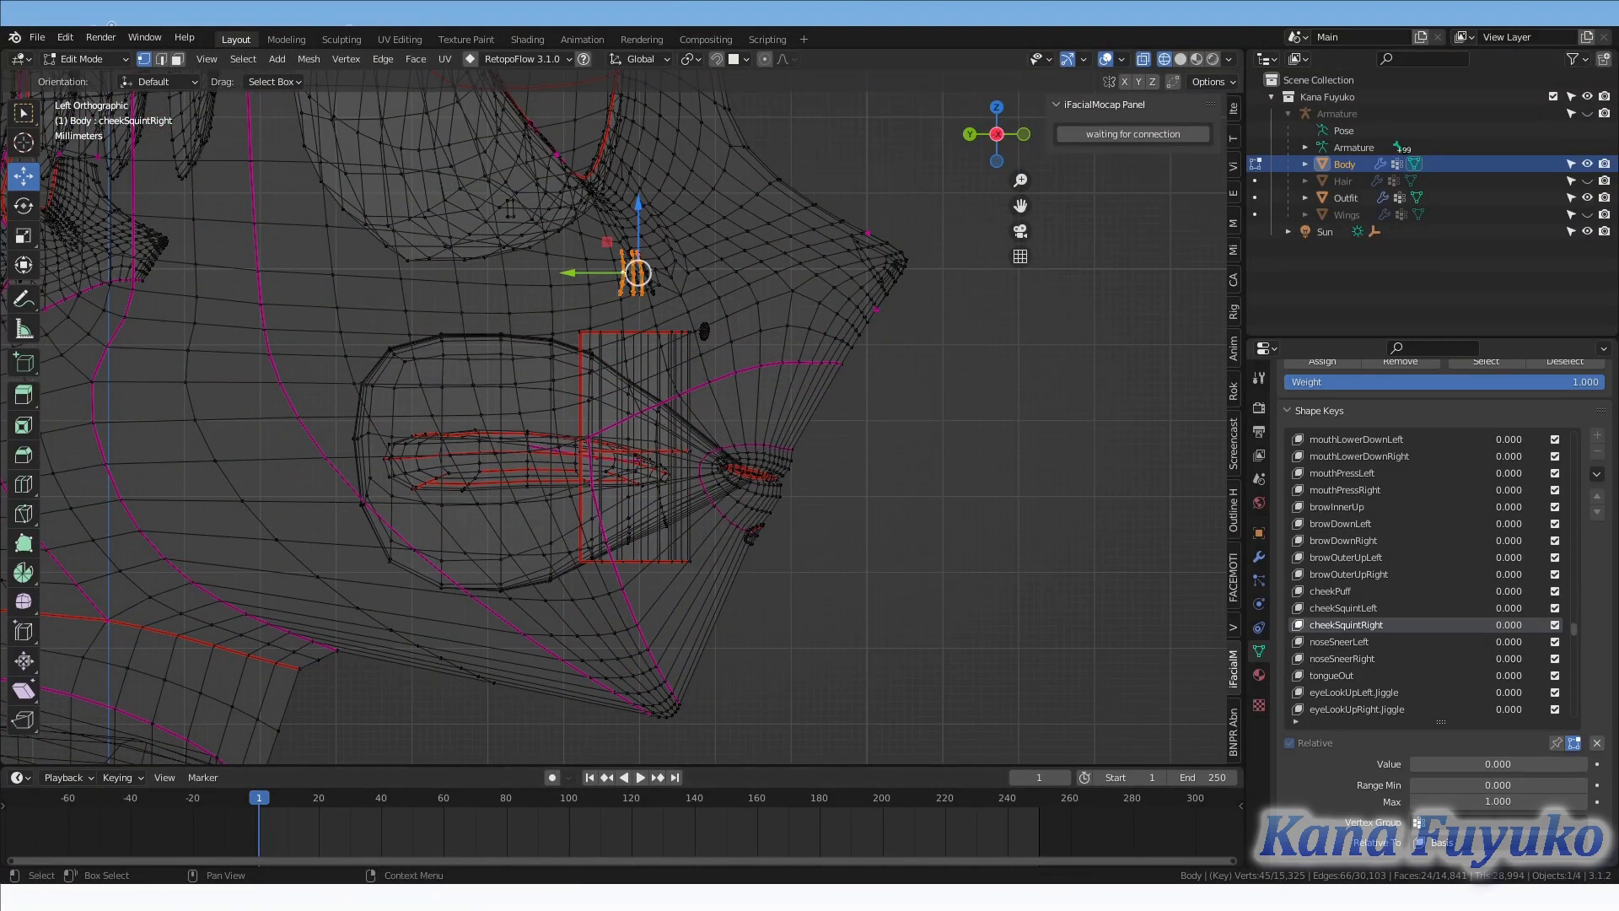
scroll(582, 405, up, 6)
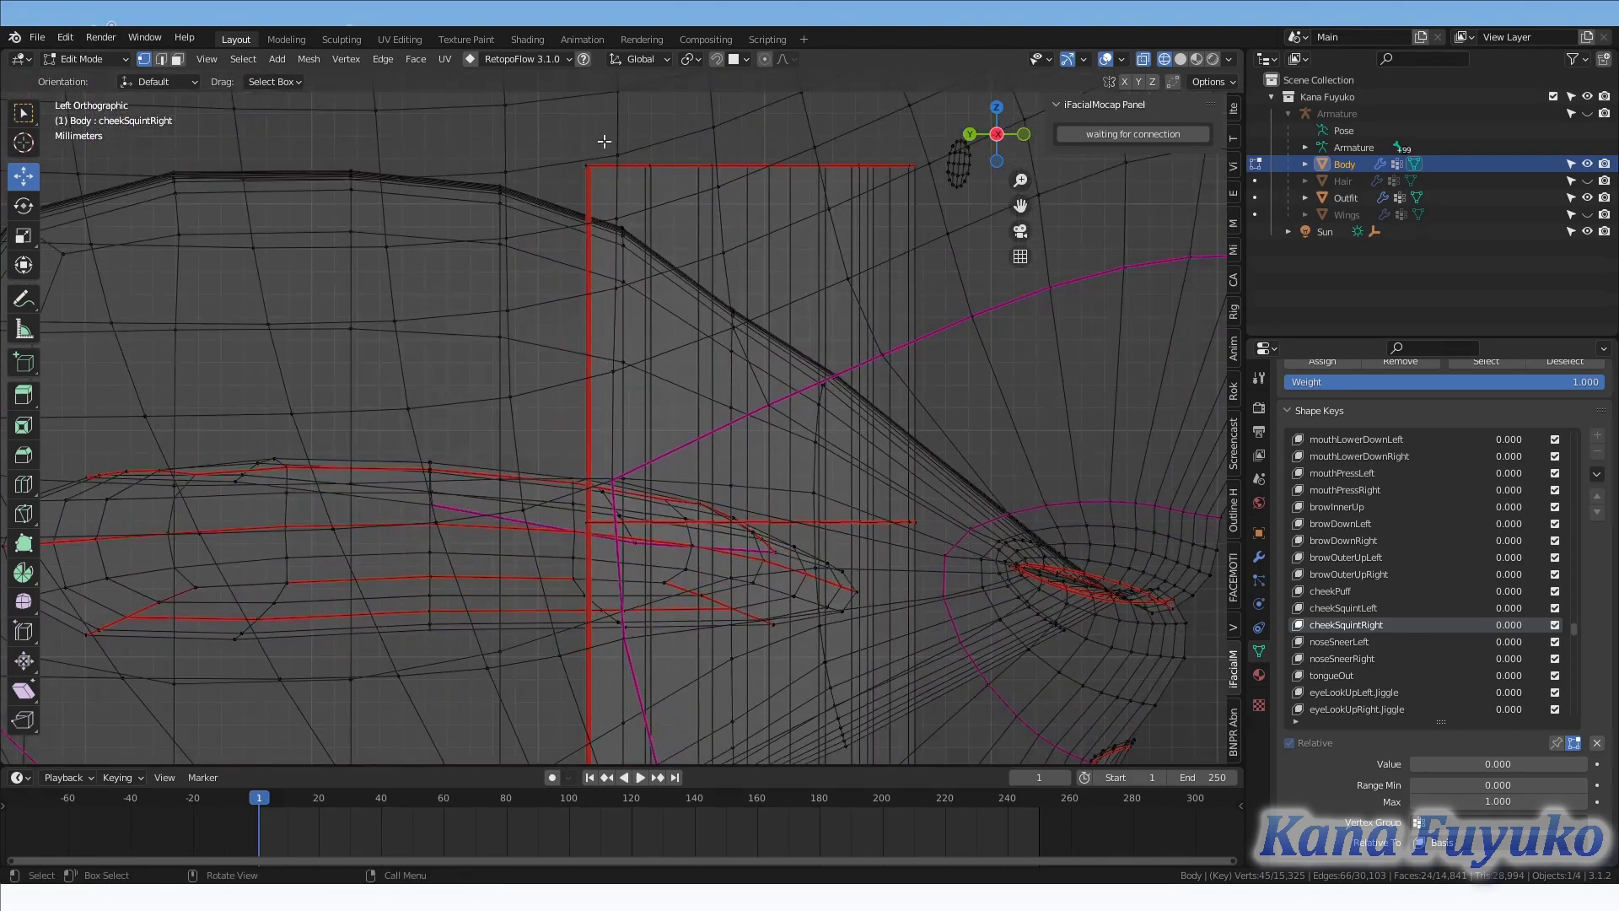
key(b)
drag(594, 177, 594, 179)
shift+drag(490, 316, 528, 341)
shift+drag(642, 687, 673, 718)
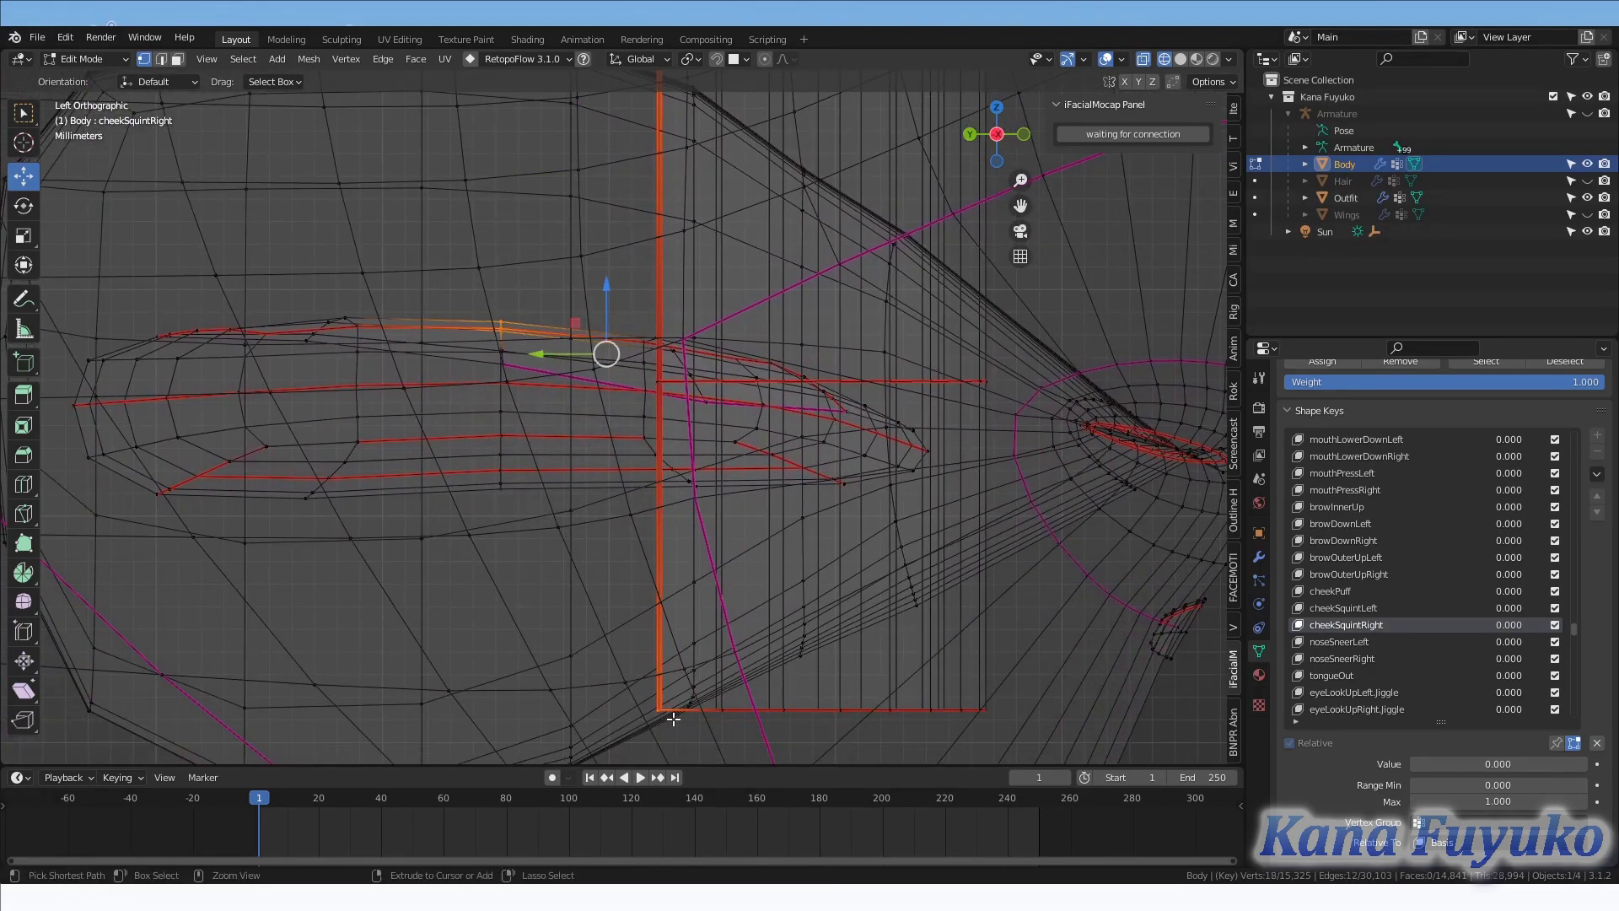
key(ctrl+l)
scroll(673, 718, down, 6)
mouse_move(638, 458)
middle_down()
mouse_move(528, 494)
mouse_move(532, 465)
middle_up()
key(h)
Leave Edit Mode, restore rendered shading in the front view, and switch the body to Sculpt Mode to work on the mouth.
key(z)
click(675, 460)
key(KP_1)
key(Tab)
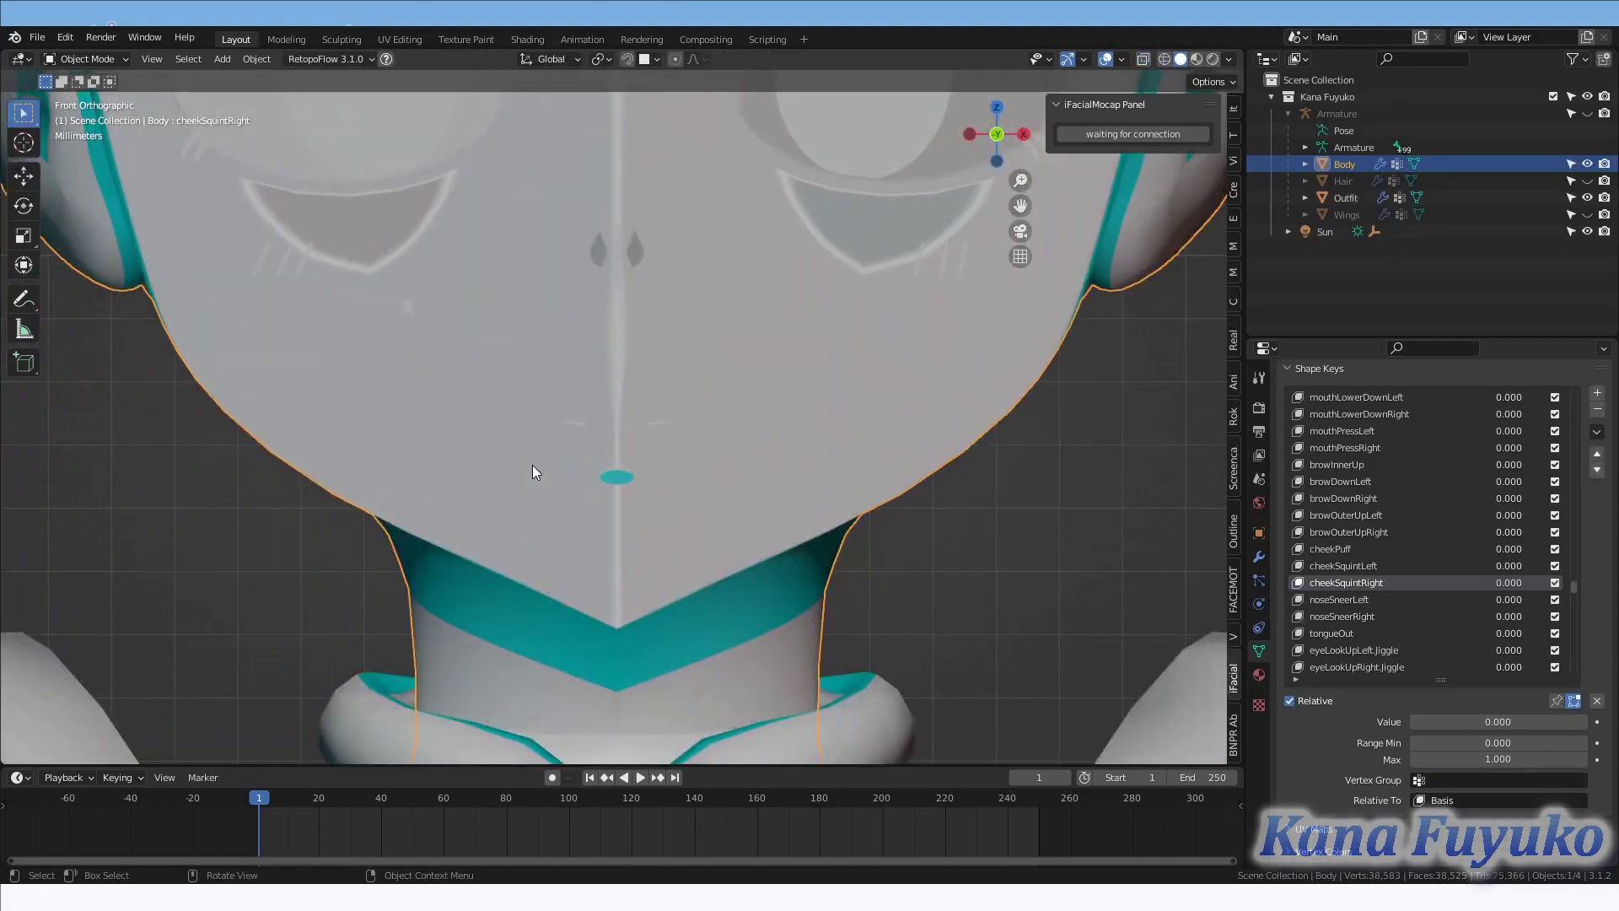
key(z)
click(555, 376)
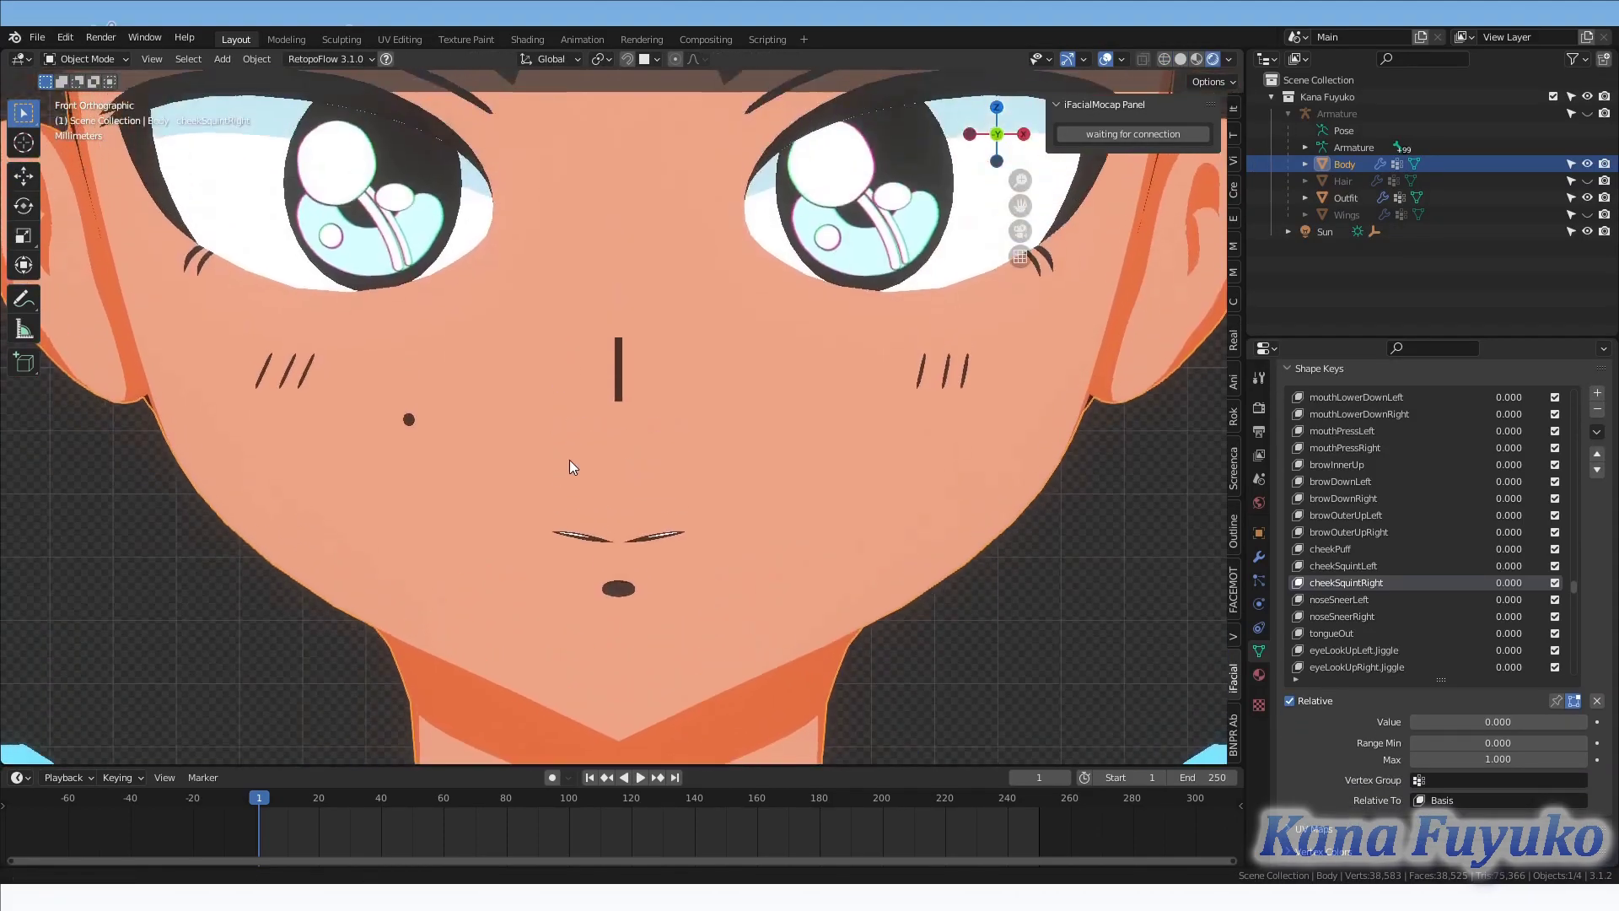
click(84, 59)
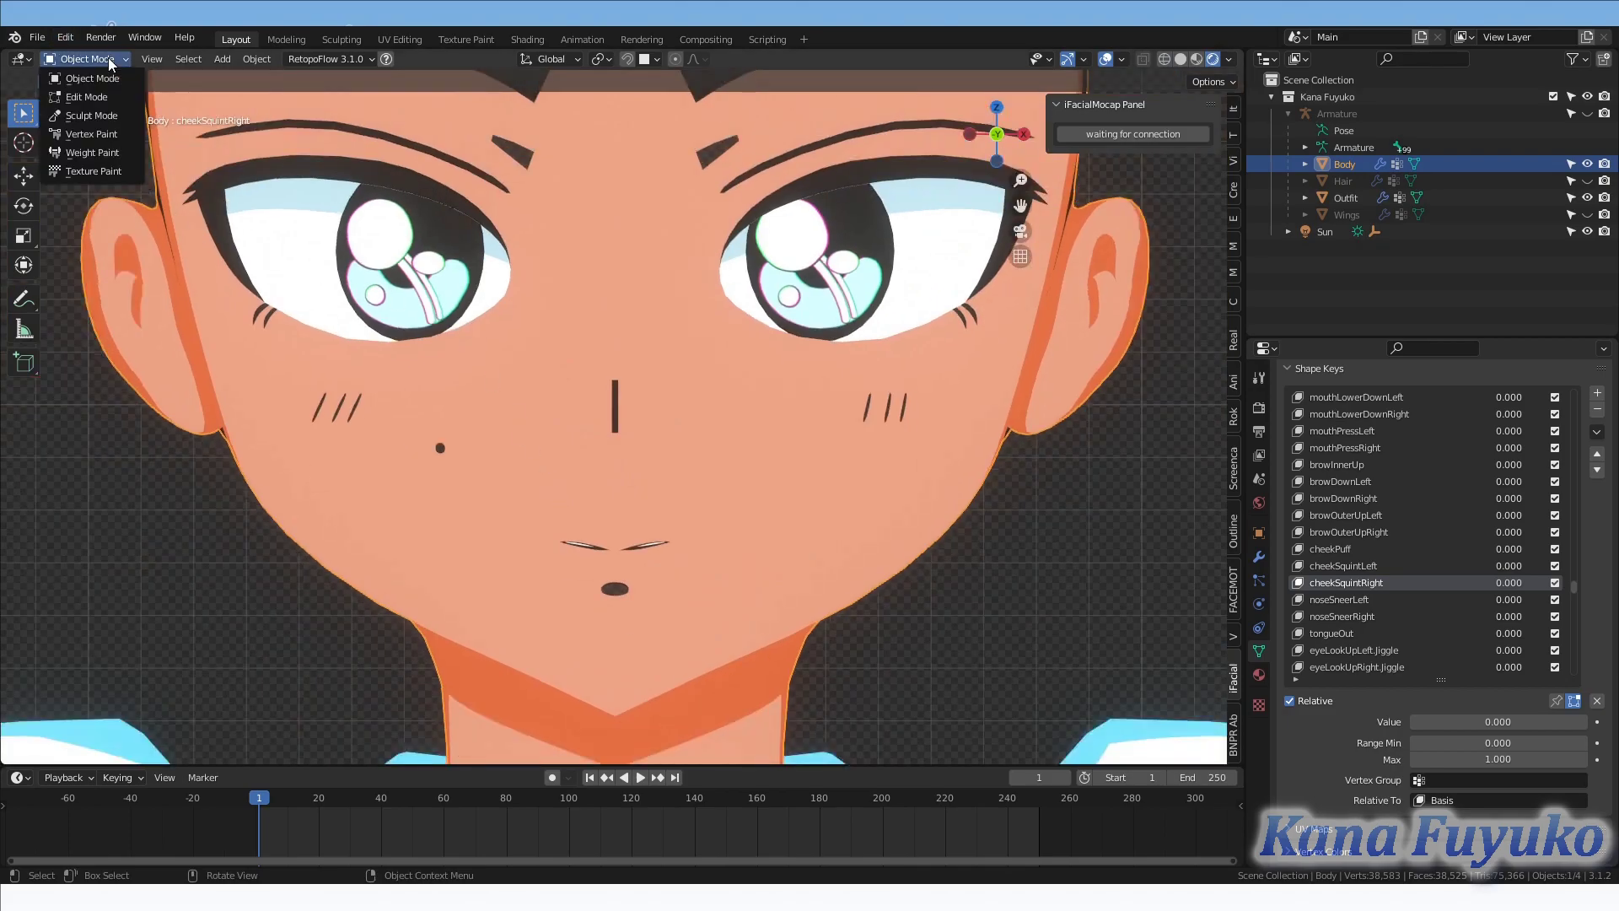
click(93, 119)
scroll(683, 559, up, 6)
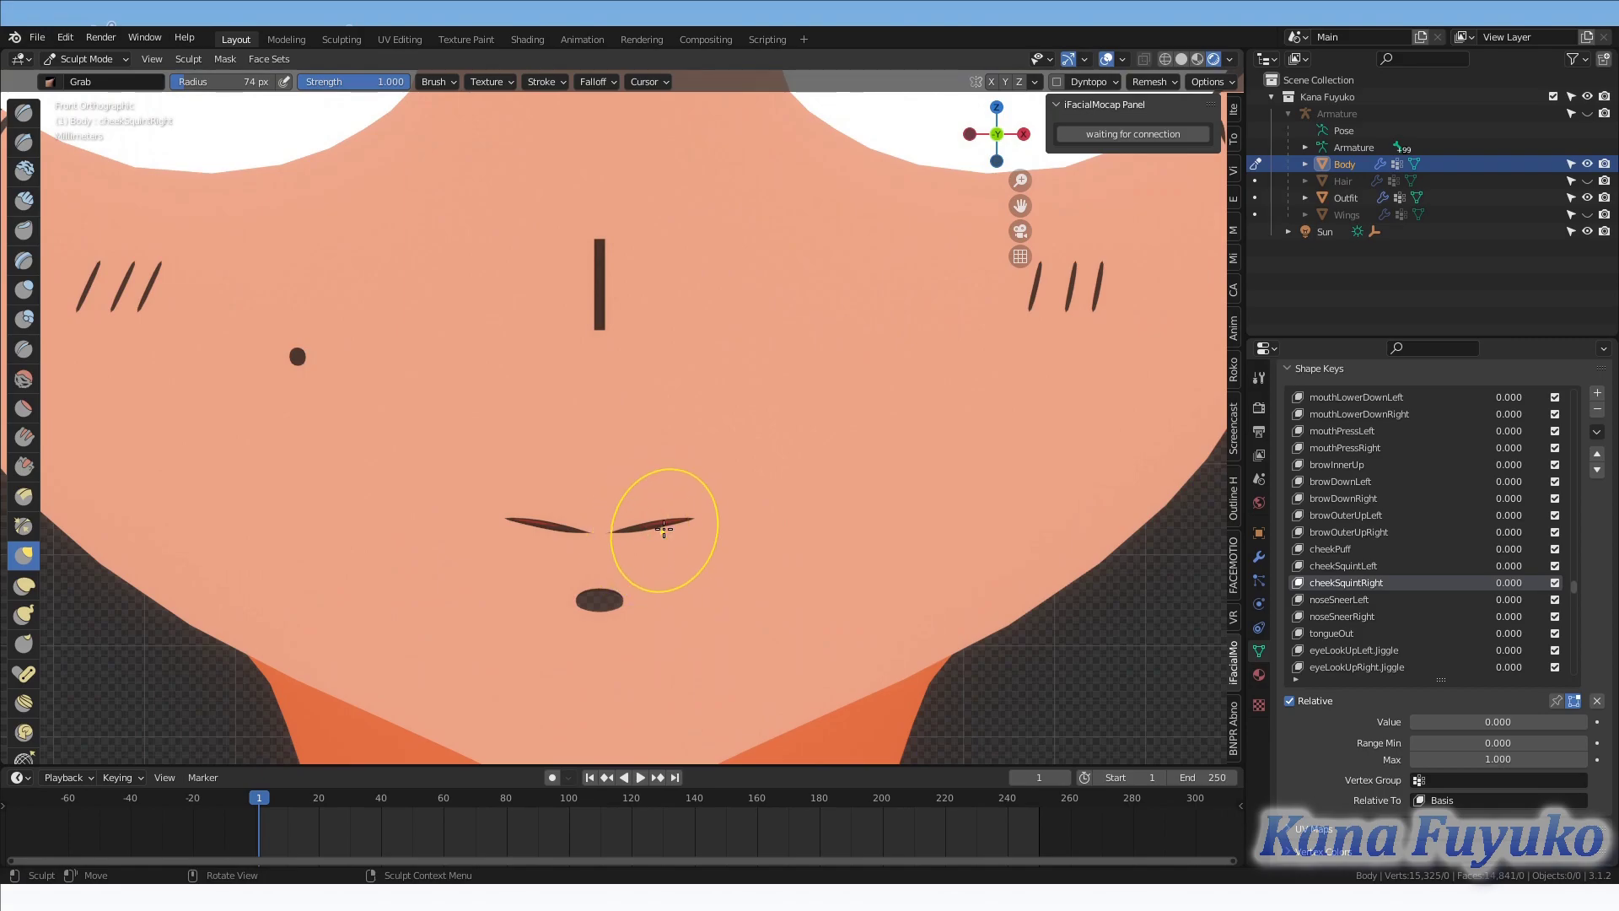
middle_drag(633, 520, 554, 473)
key(KP_1)
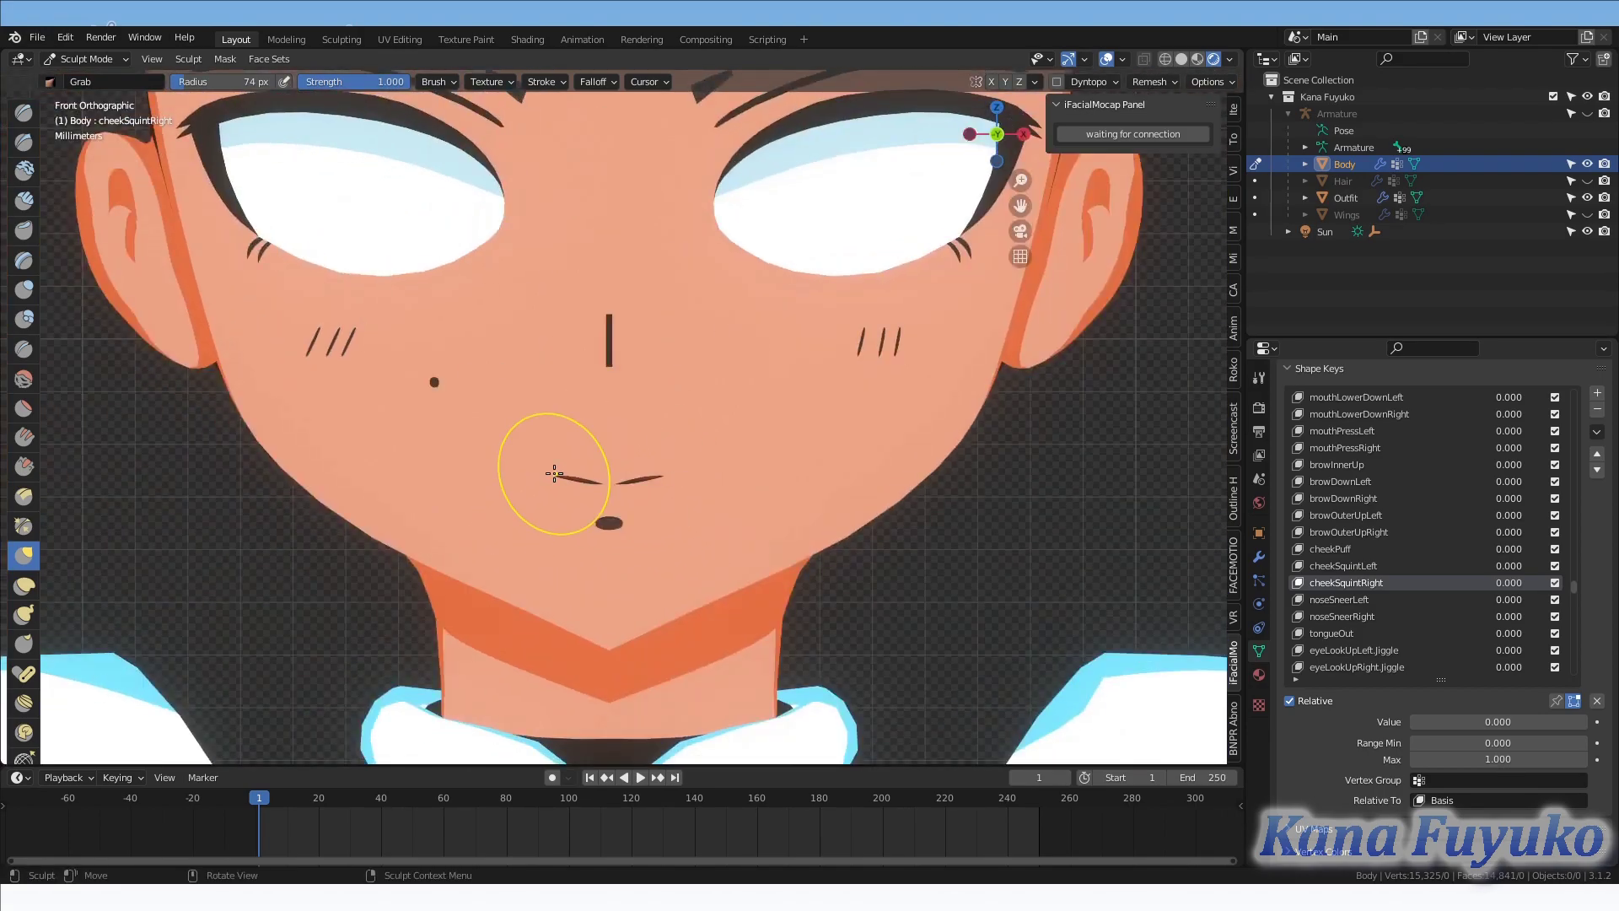
Check the whole face from the front in Object Mode and return the body to Sculpt Mode.
key(Tab)
scroll(734, 452, down, 3)
key(Tab)
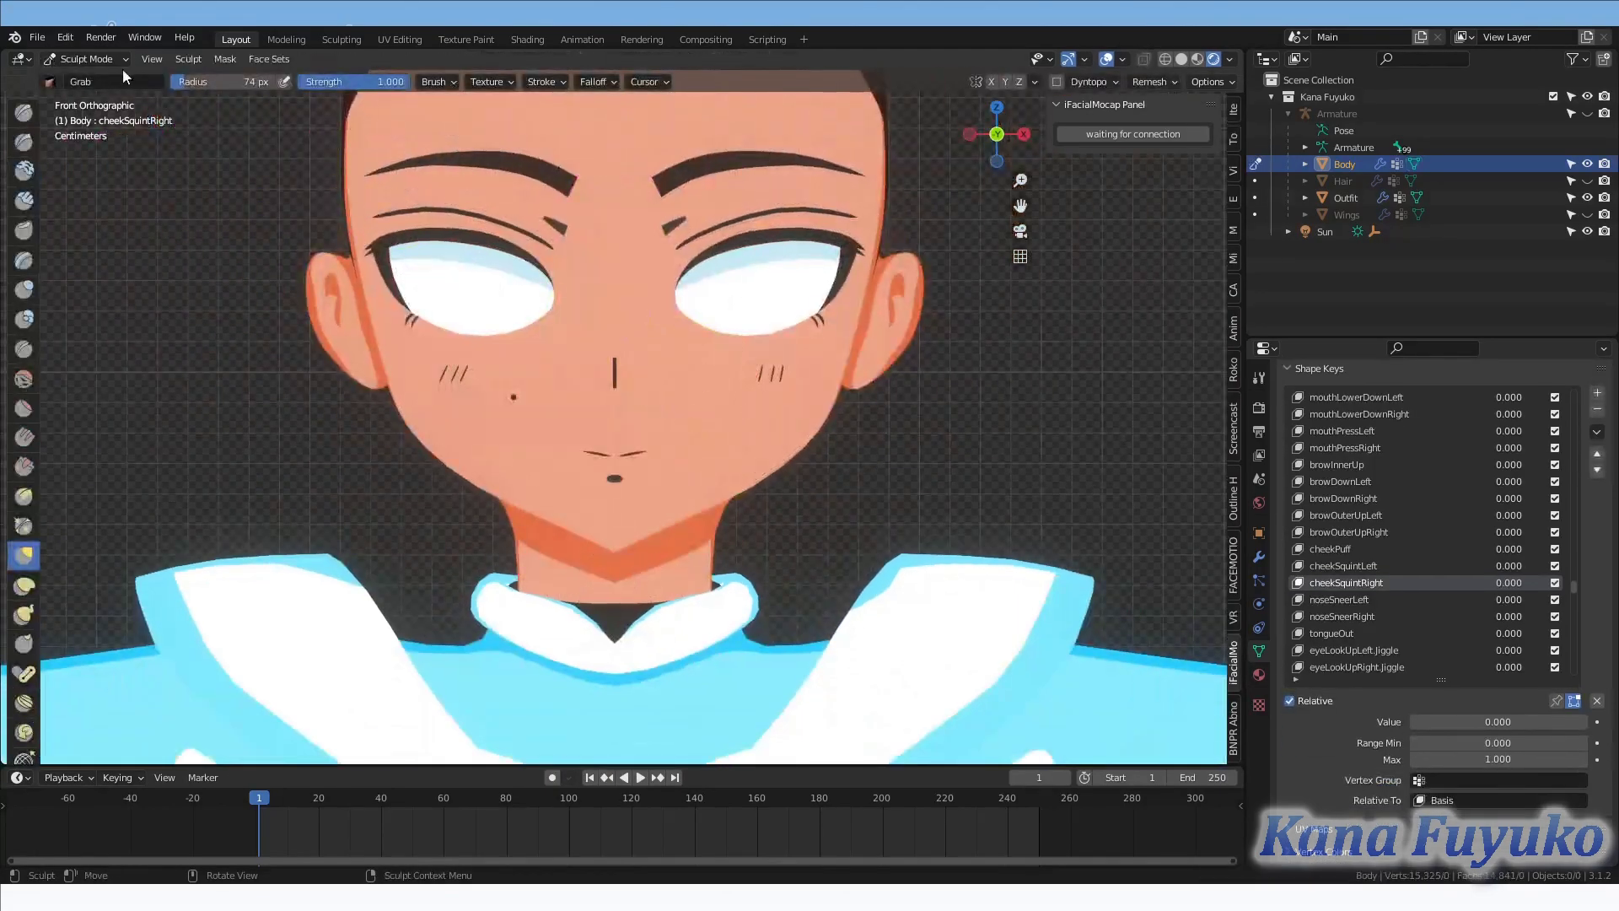
click(124, 68)
click(87, 78)
click(91, 59)
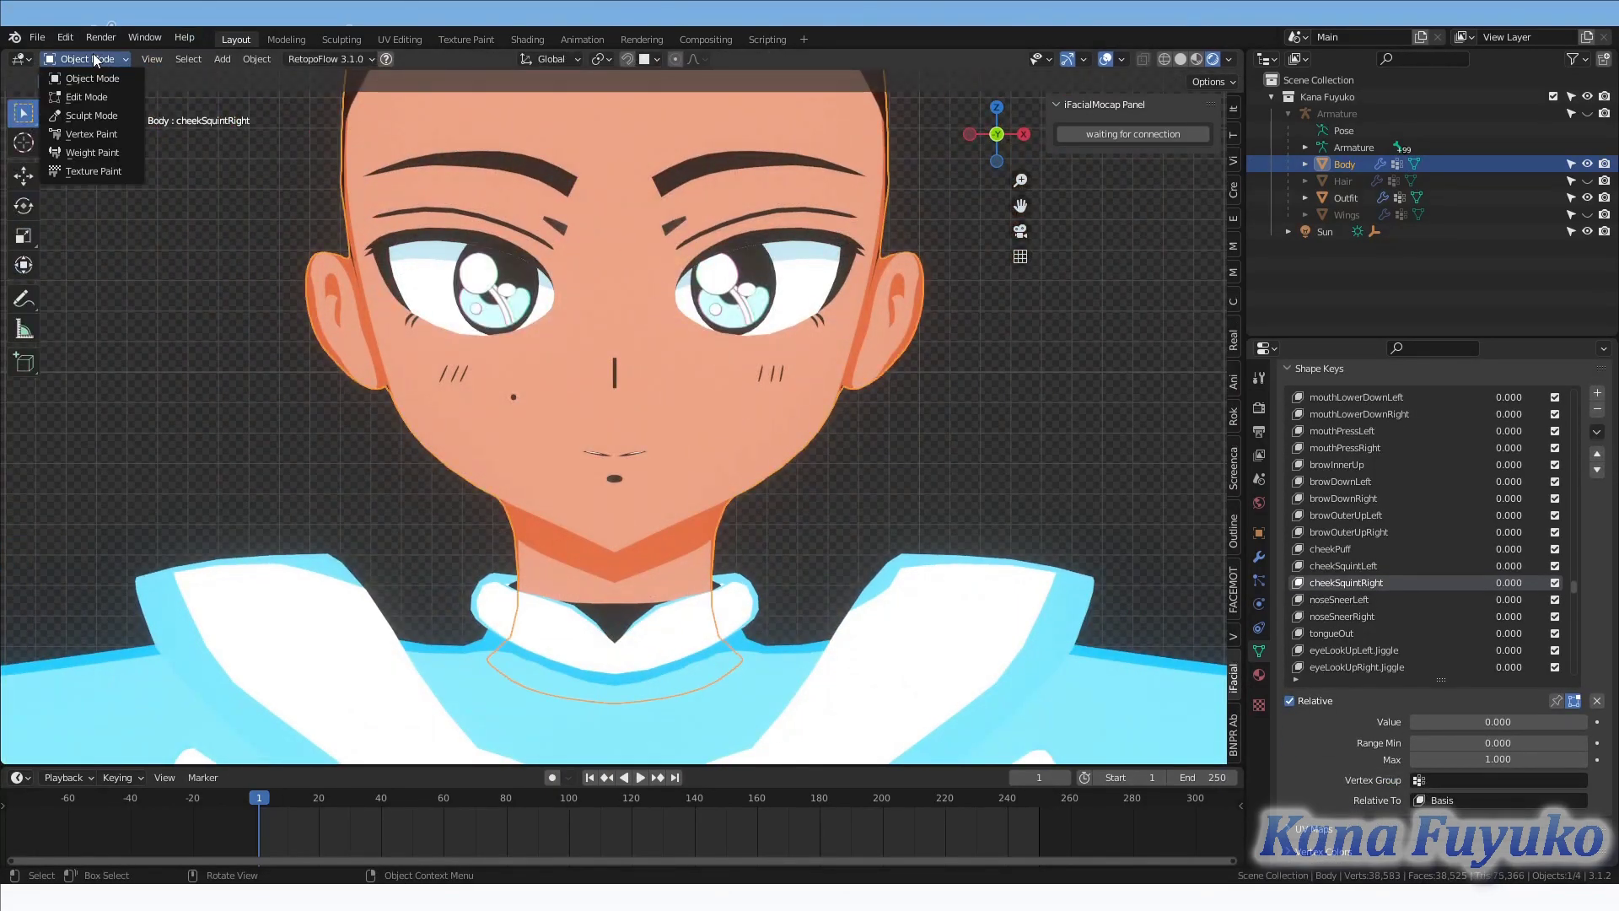
click(91, 116)
Set the values of the cheekSquintLeft and cheekSquintRight shape keys to 1.000.
scroll(687, 379, up, 4)
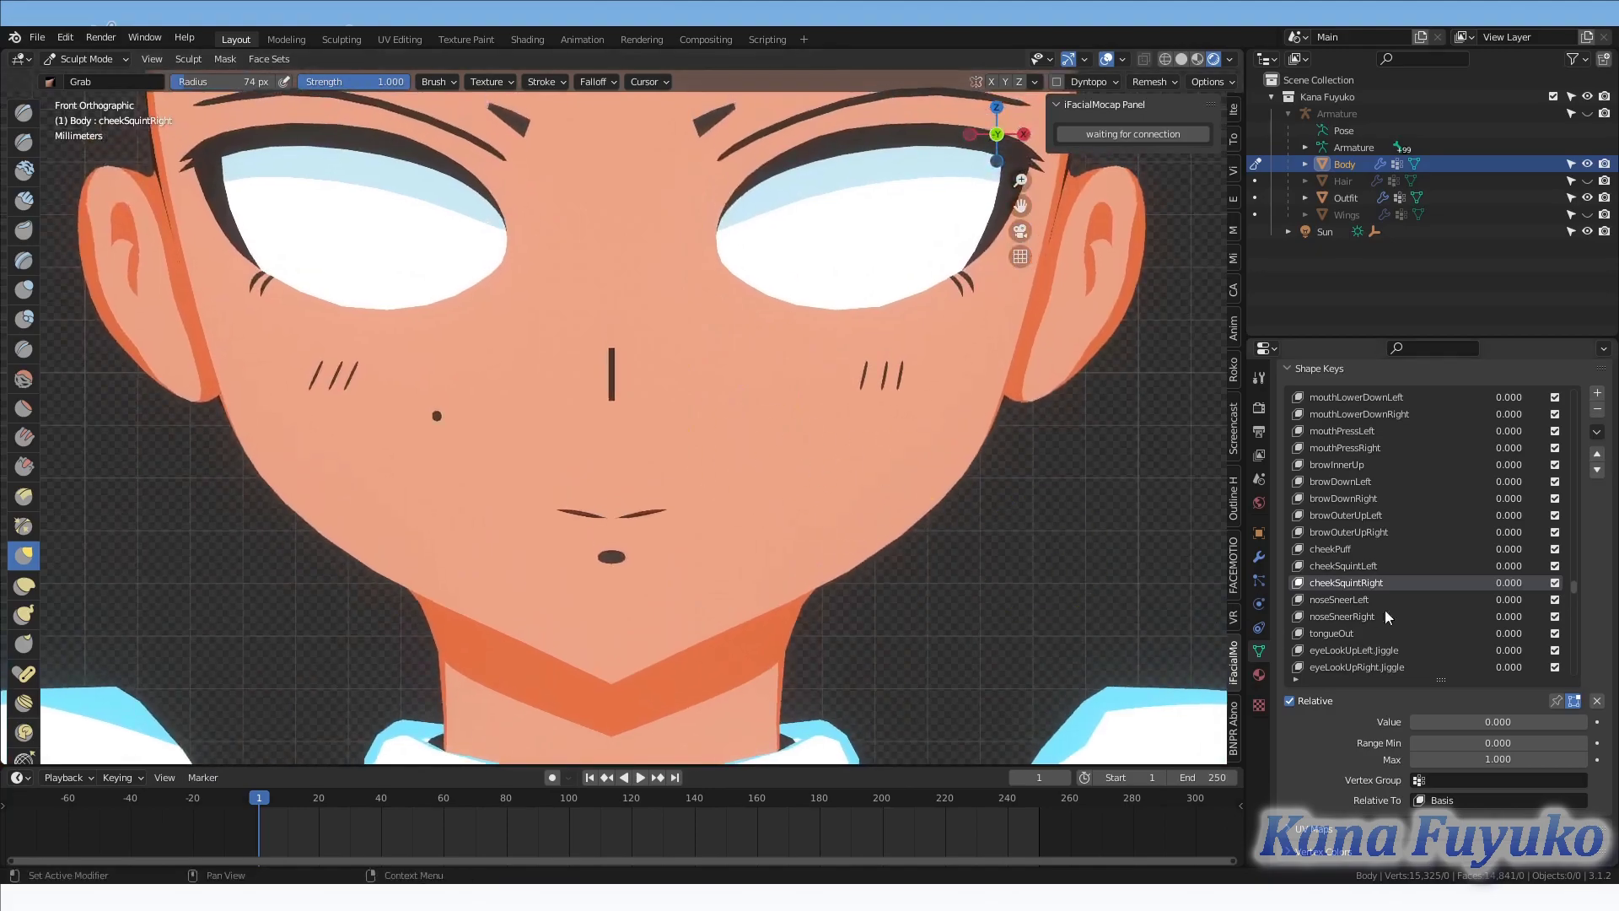
click(1368, 566)
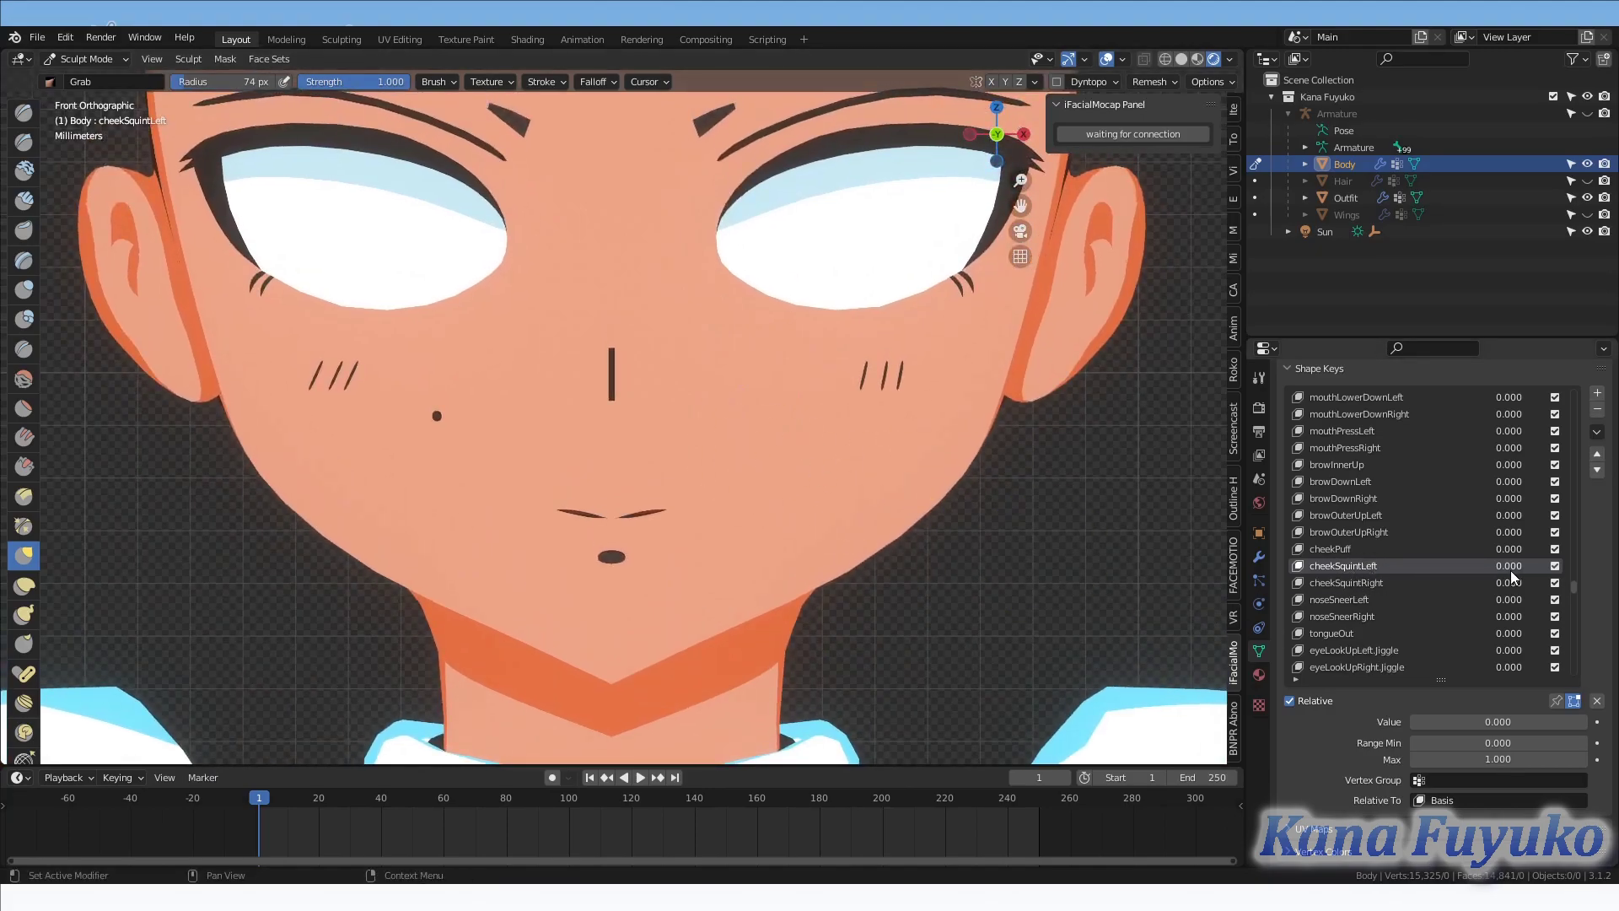
drag(1515, 566, 1586, 582)
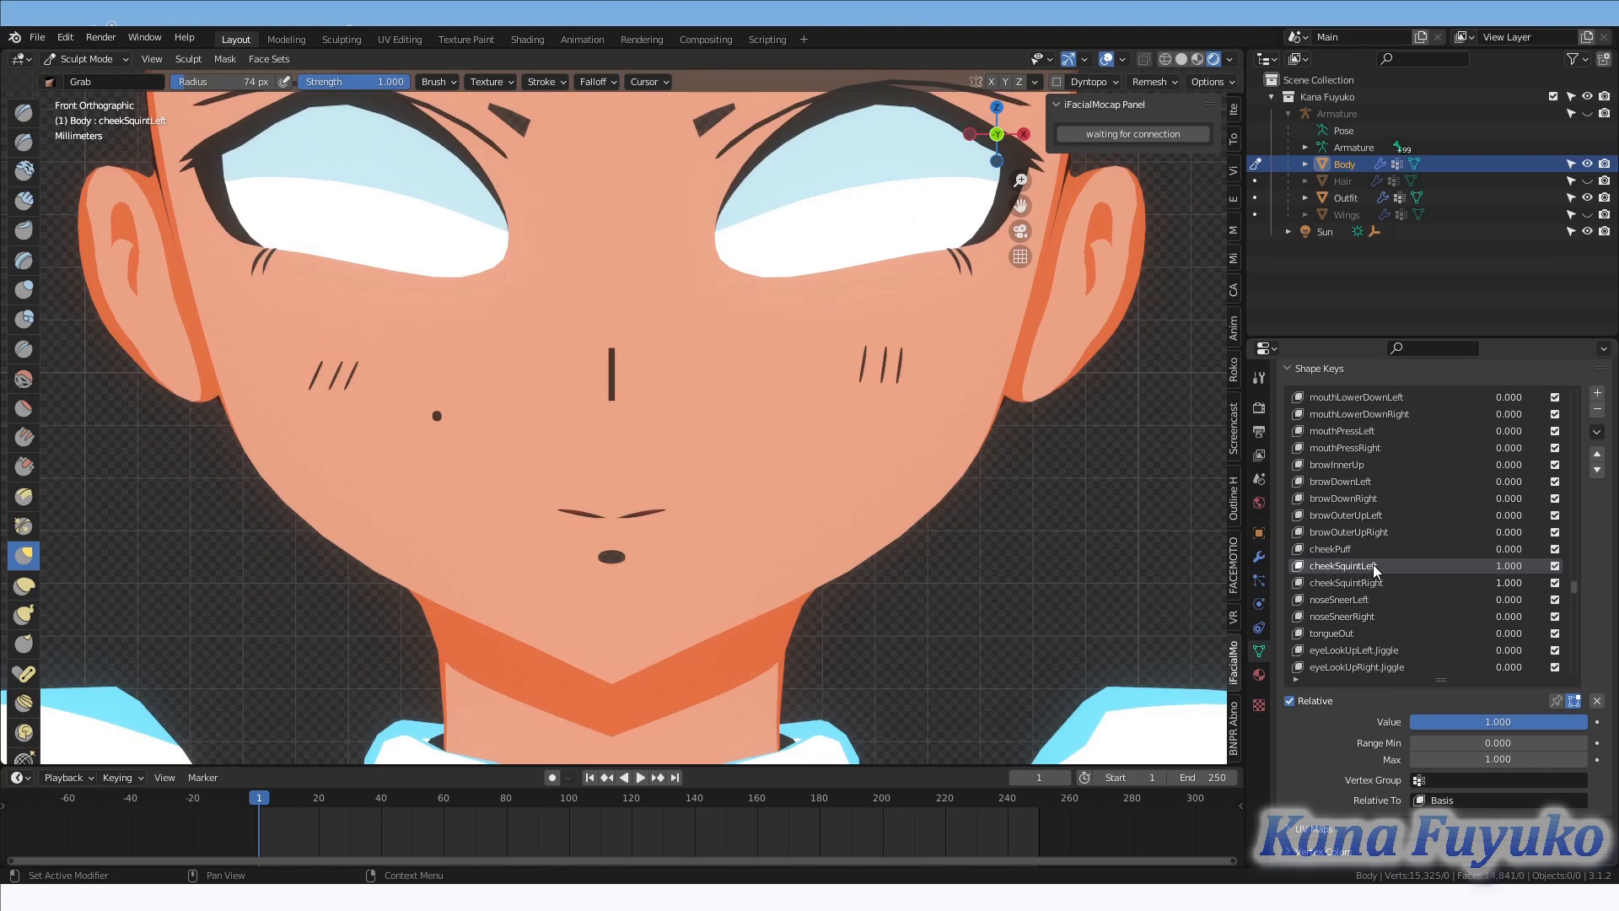
On cheekSquintLeft, pull the character's left half of the mouth outward into an upturned smile curve with the Grab brush.
shift+middle_drag(748, 569, 730, 492)
scroll(731, 492, up, 1)
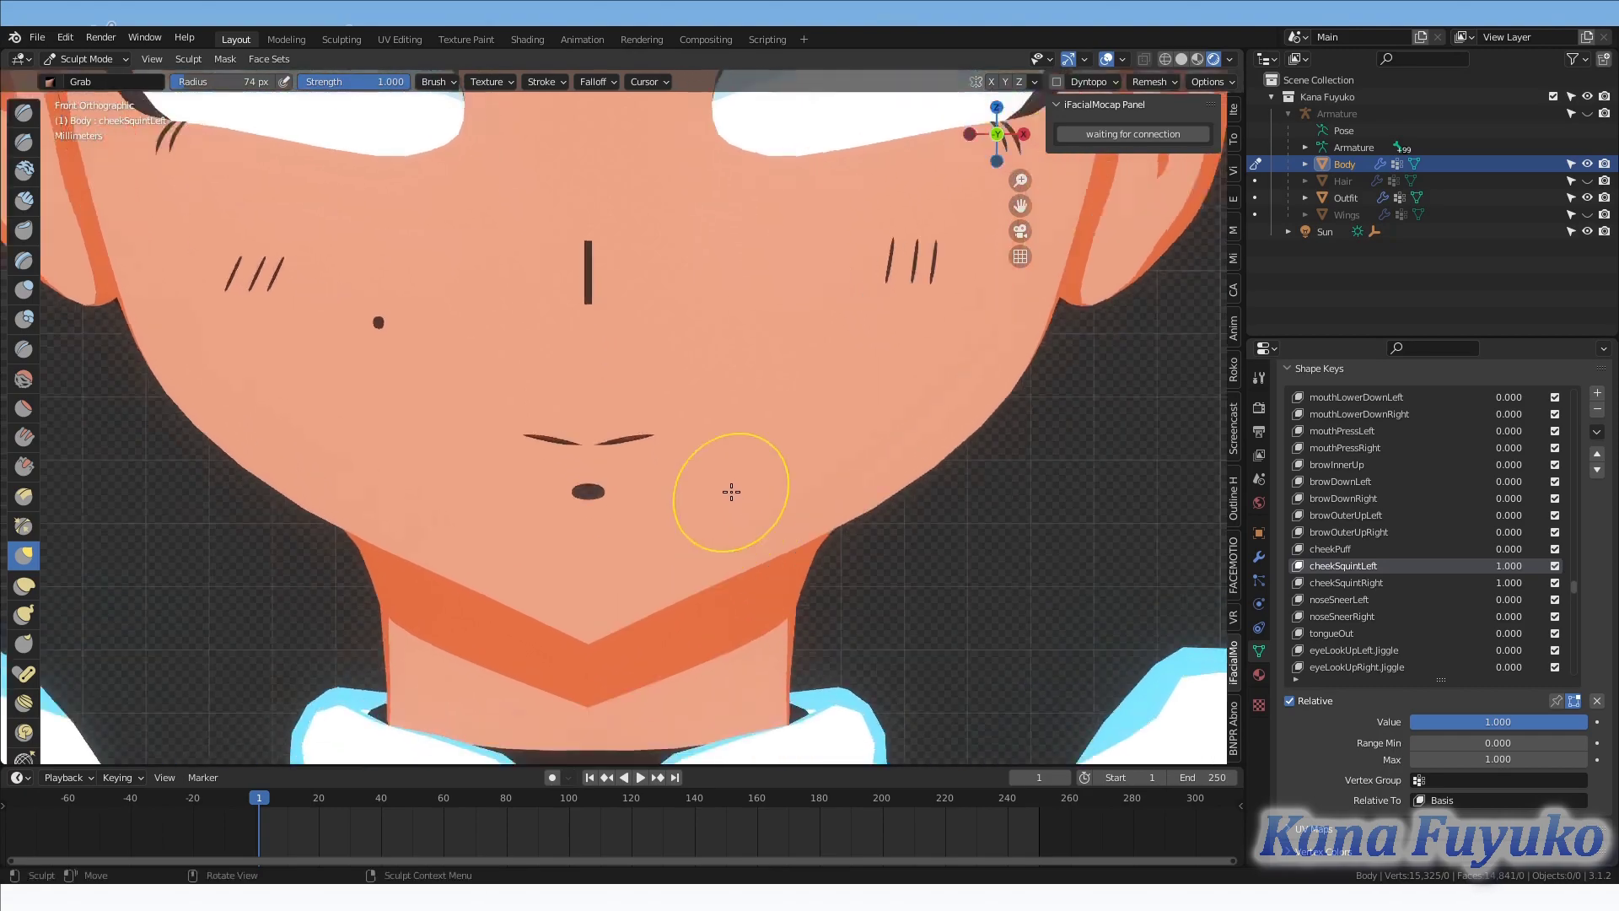
scroll(658, 421, down, 1)
mouse_move(657, 427)
mouse_down()
mouse_move(694, 418)
mouse_move(650, 460)
mouse_move(714, 461)
mouse_up()
scroll(650, 438, up, 2)
scroll(650, 460, up, 2)
scroll(582, 447, down, 4)
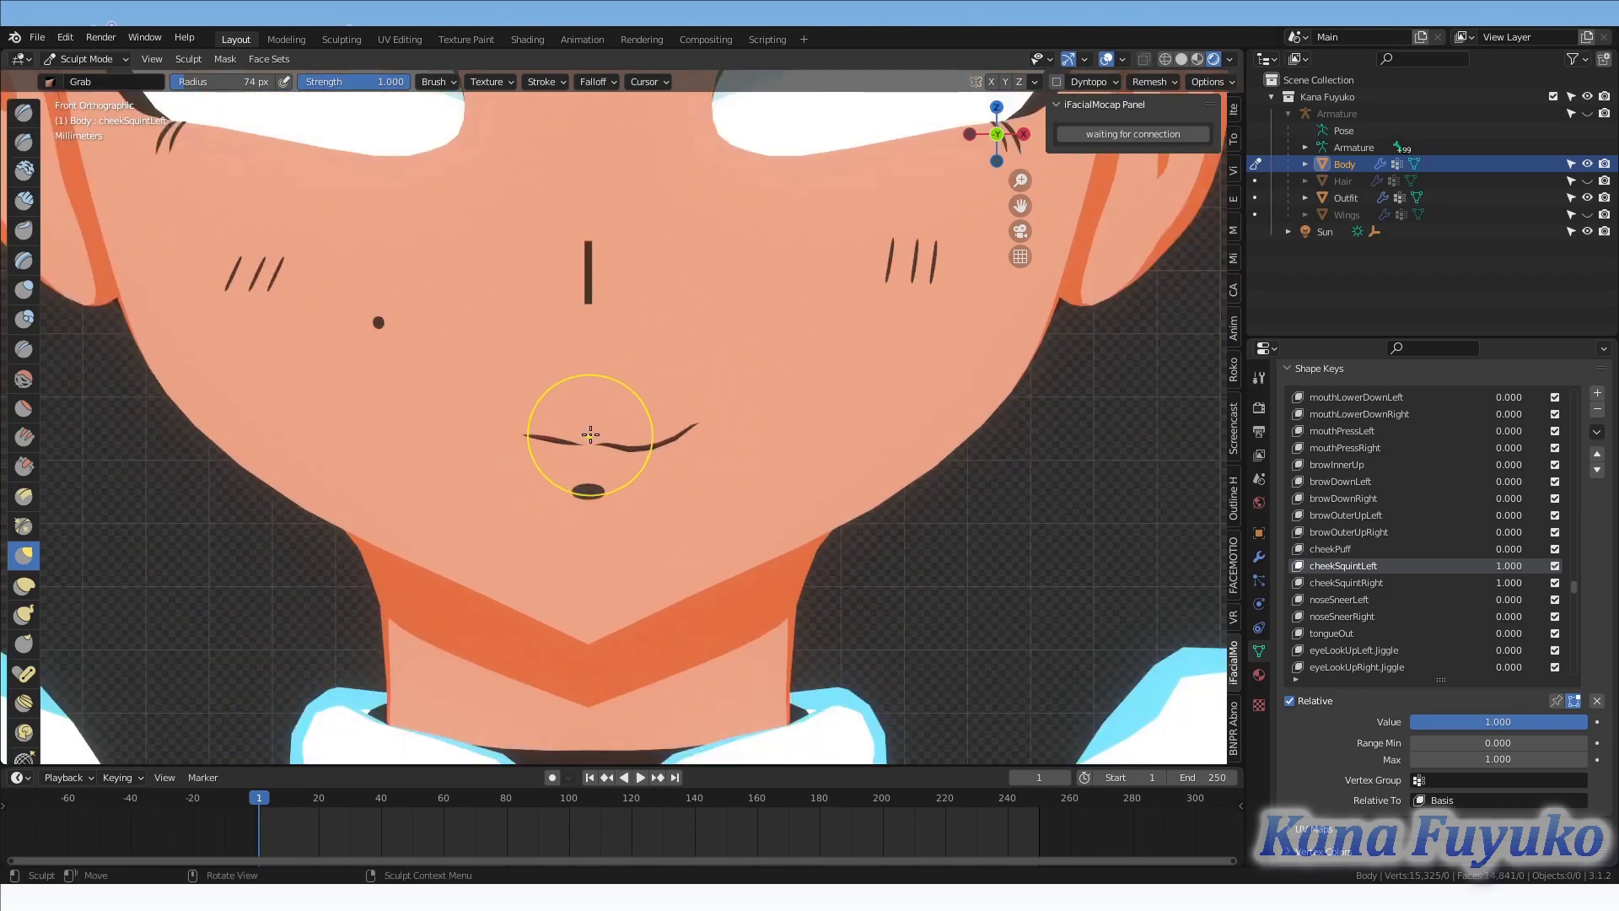
Select cheekSquintRight and grab the character's right half of the mouth into a matching upturned smile curve.
mouse_move(594, 435)
mouse_down()
mouse_move(492, 420)
mouse_move(497, 457)
mouse_move(455, 419)
mouse_up()
click(1341, 583)
scroll(498, 428, up, 2)
drag(579, 443, 580, 427)
scroll(595, 460, down, 5)
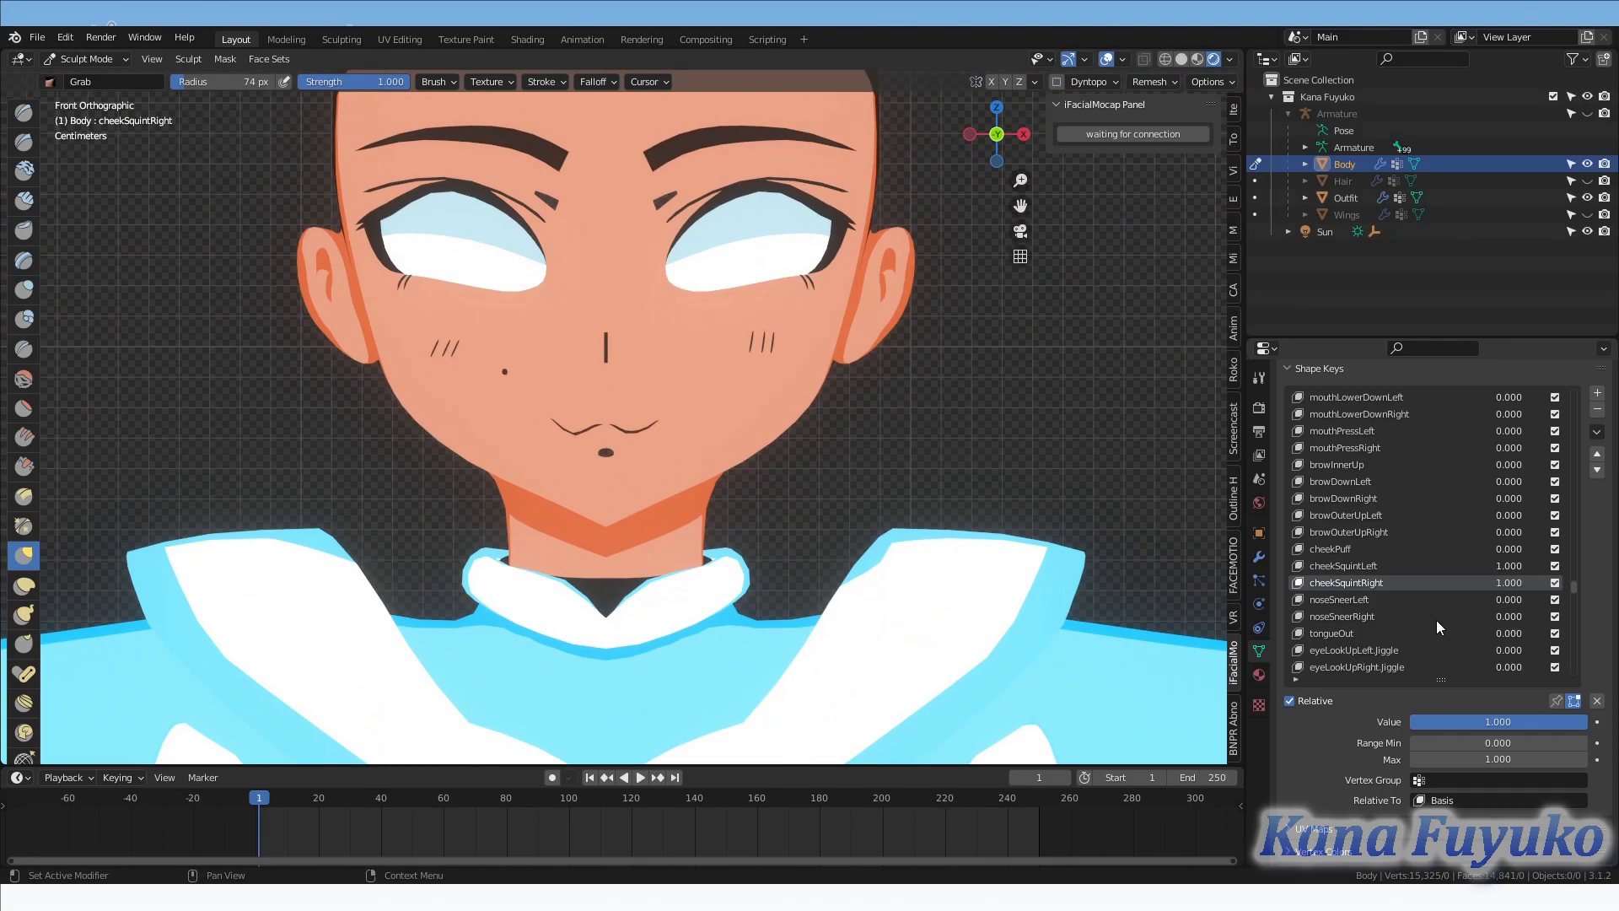
Try to mirror the cheekSquintRight shape key using topology.
click(1596, 434)
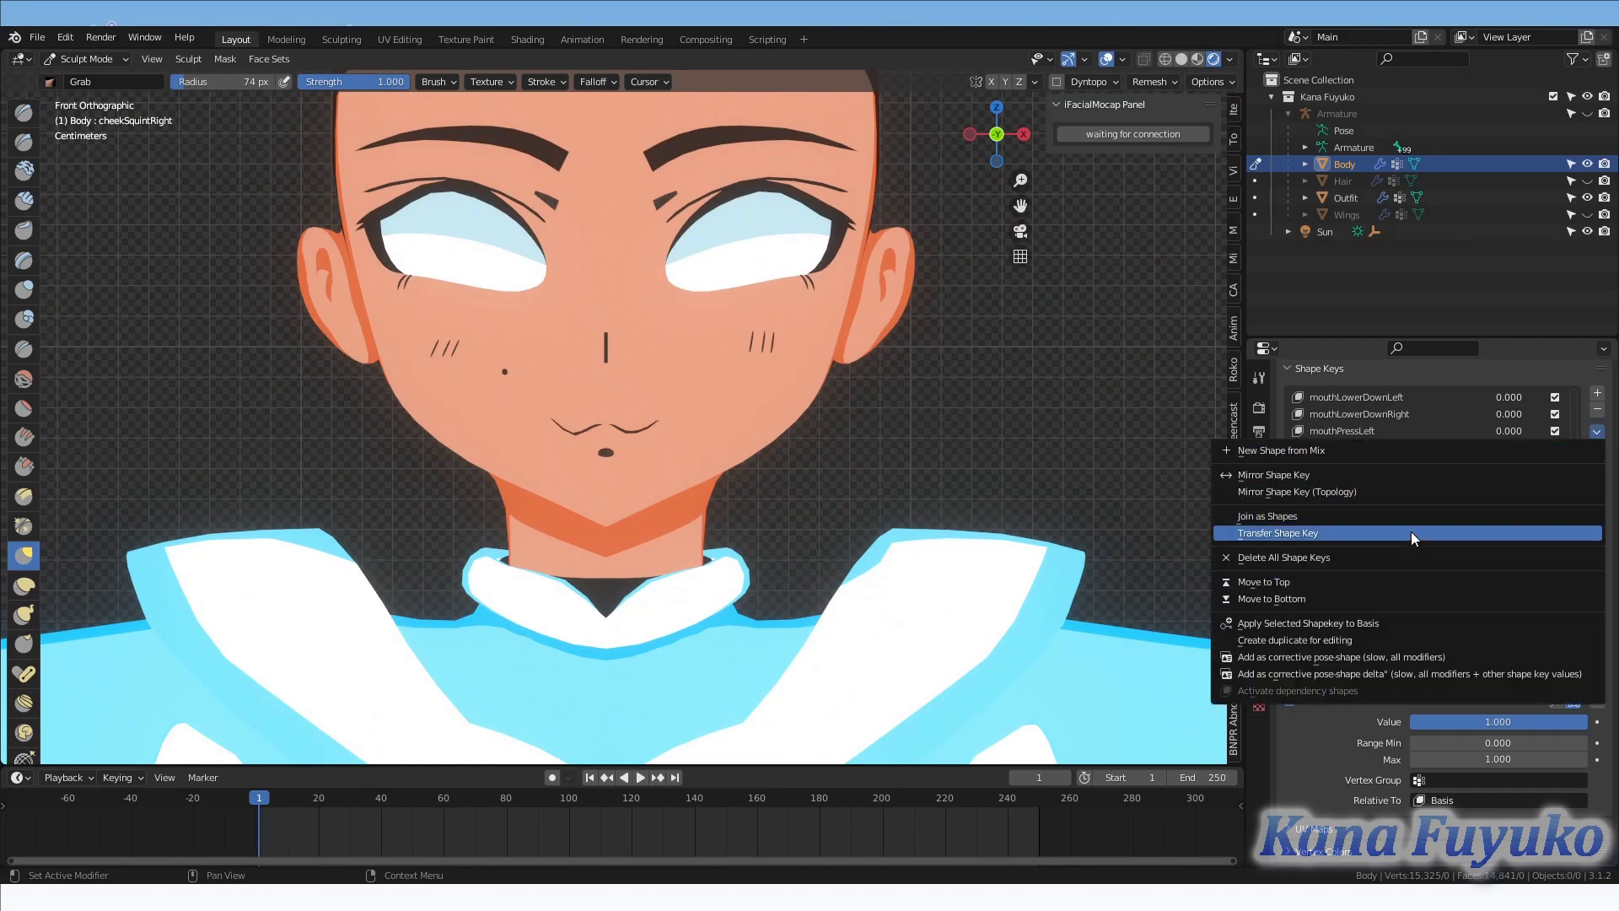
click(1299, 492)
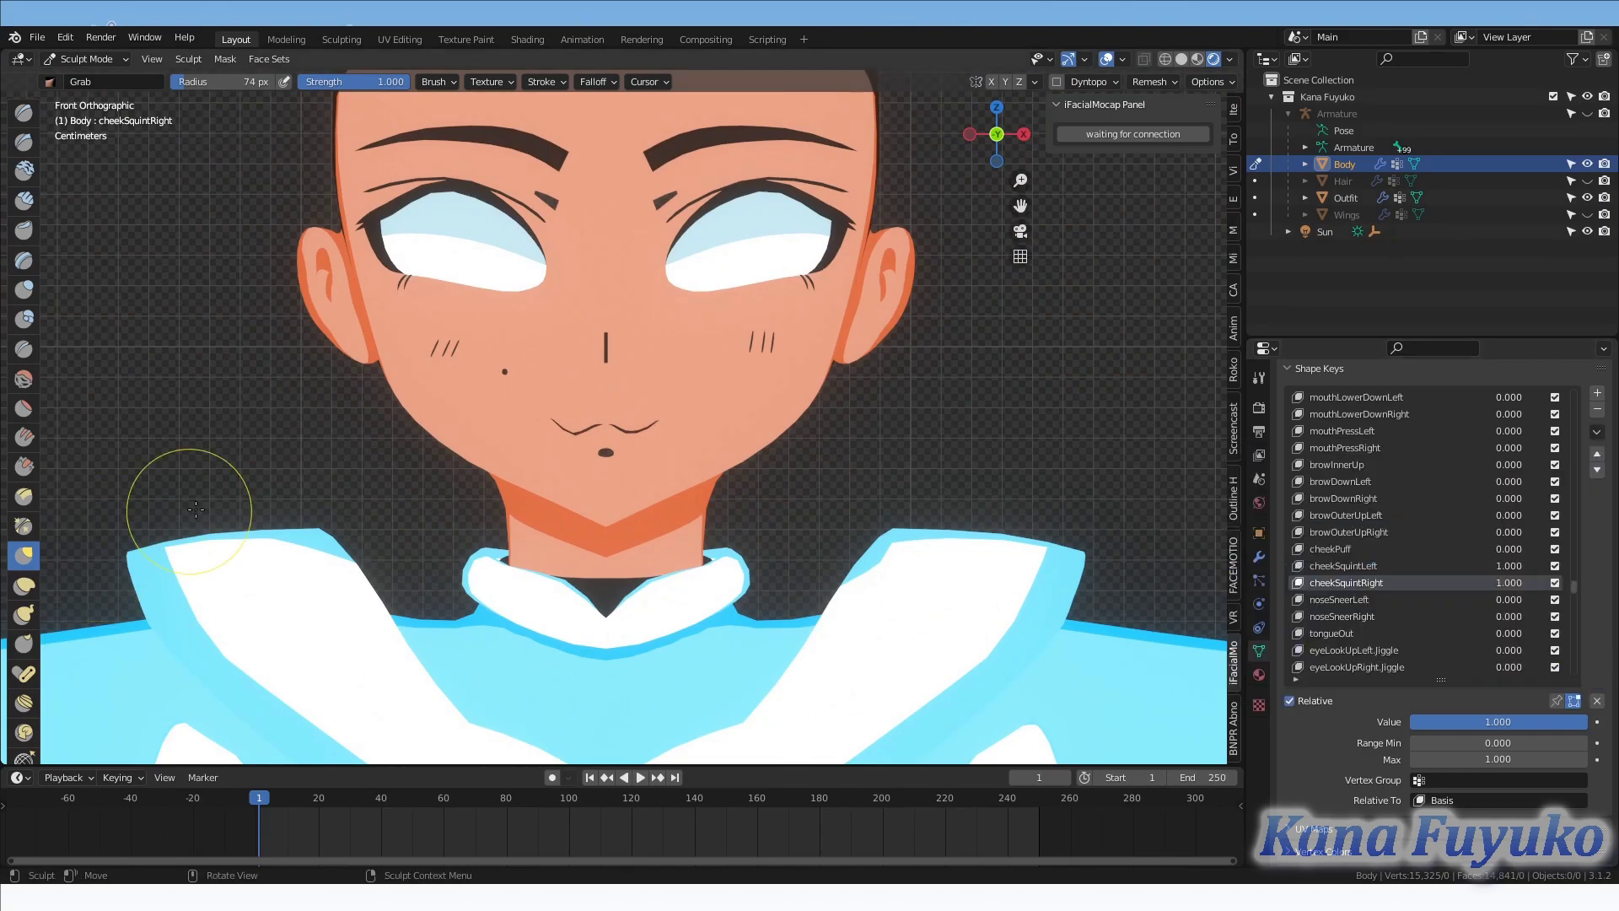
Refine the right mouth corner on cheekSquintRight with short Grab strokes so both halves of the smile match.
scroll(489, 442, up, 4)
drag(519, 450, 472, 426)
drag(498, 473, 502, 467)
scroll(390, 539, down, 3)
shift+middle_drag(401, 533, 431, 581)
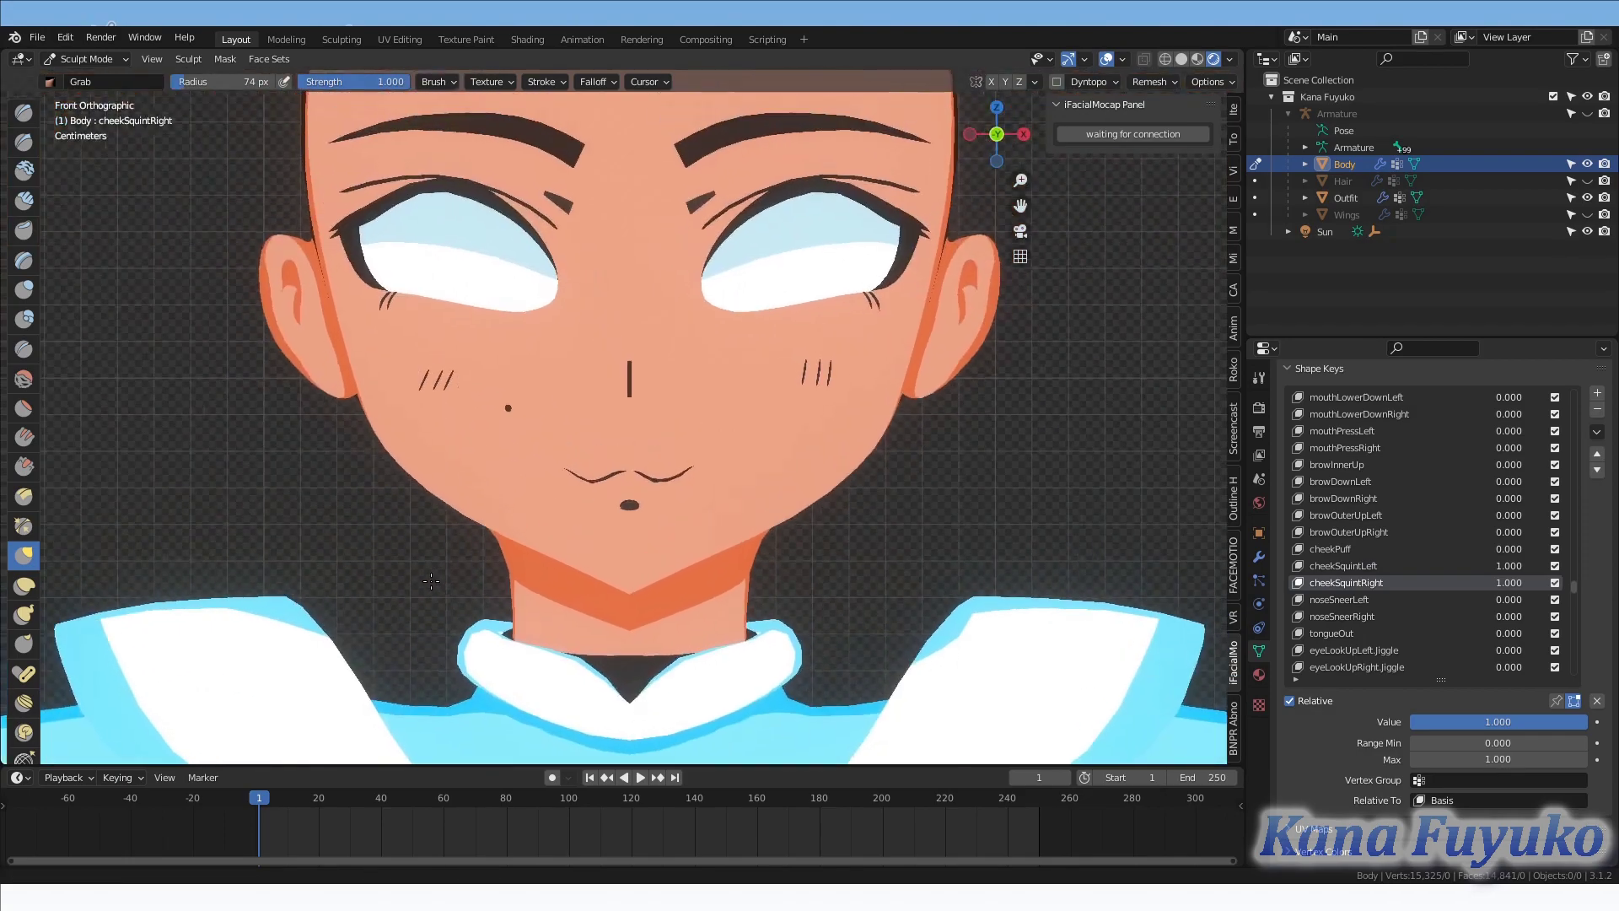
Switch to Object Mode and start waiting for the iFacialMocap connection to test the smile with live face tracking.
click(105, 60)
click(108, 78)
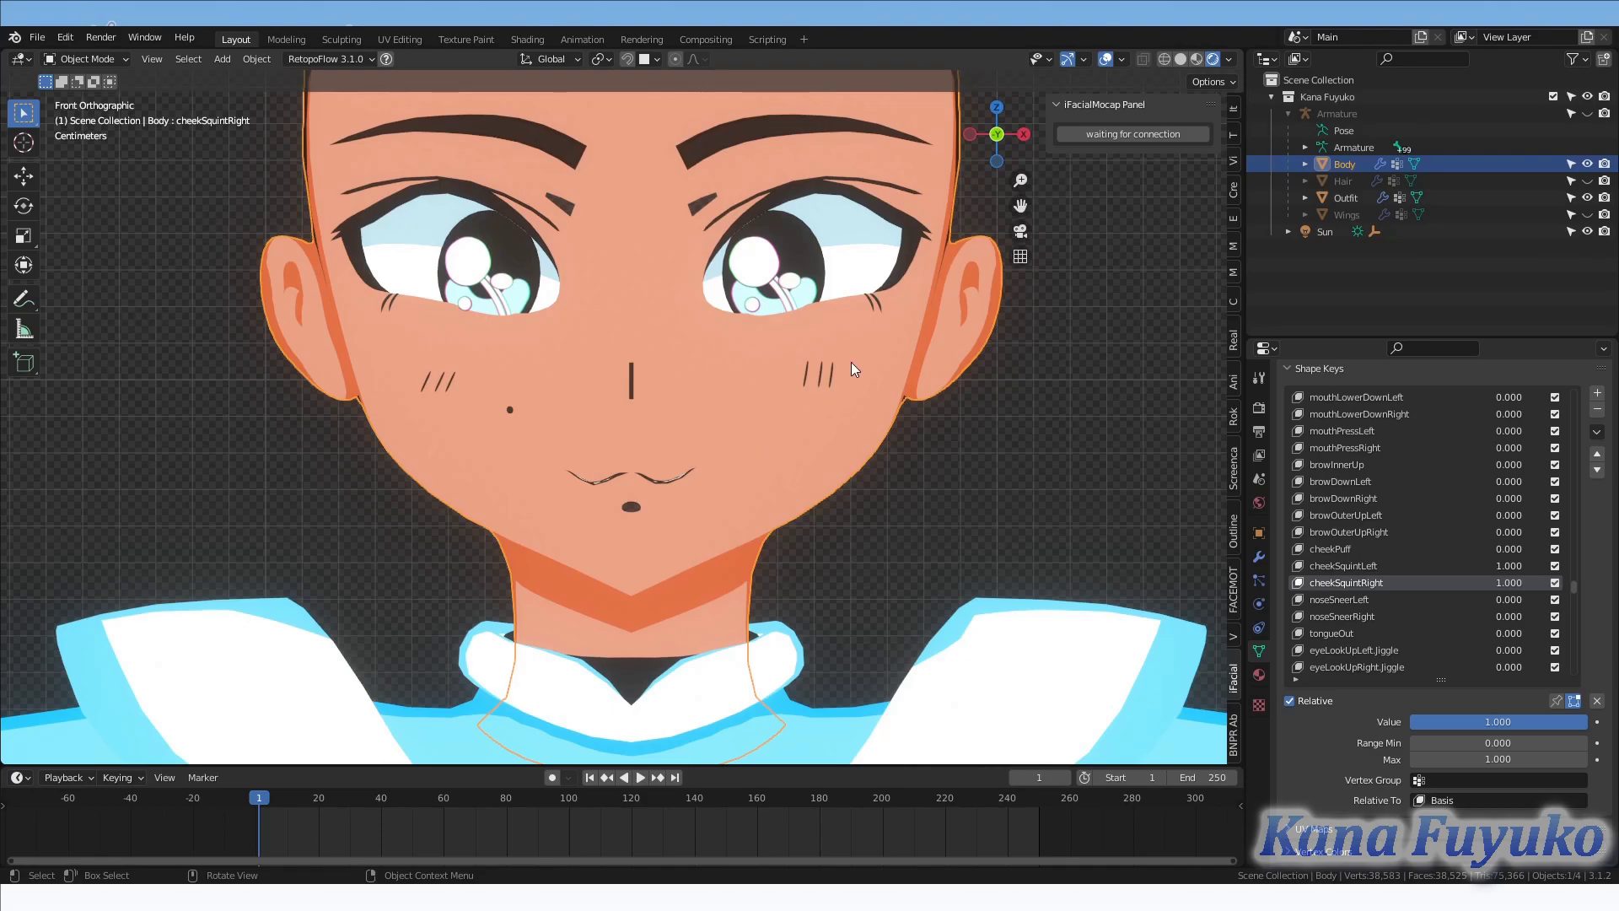
click(1113, 135)
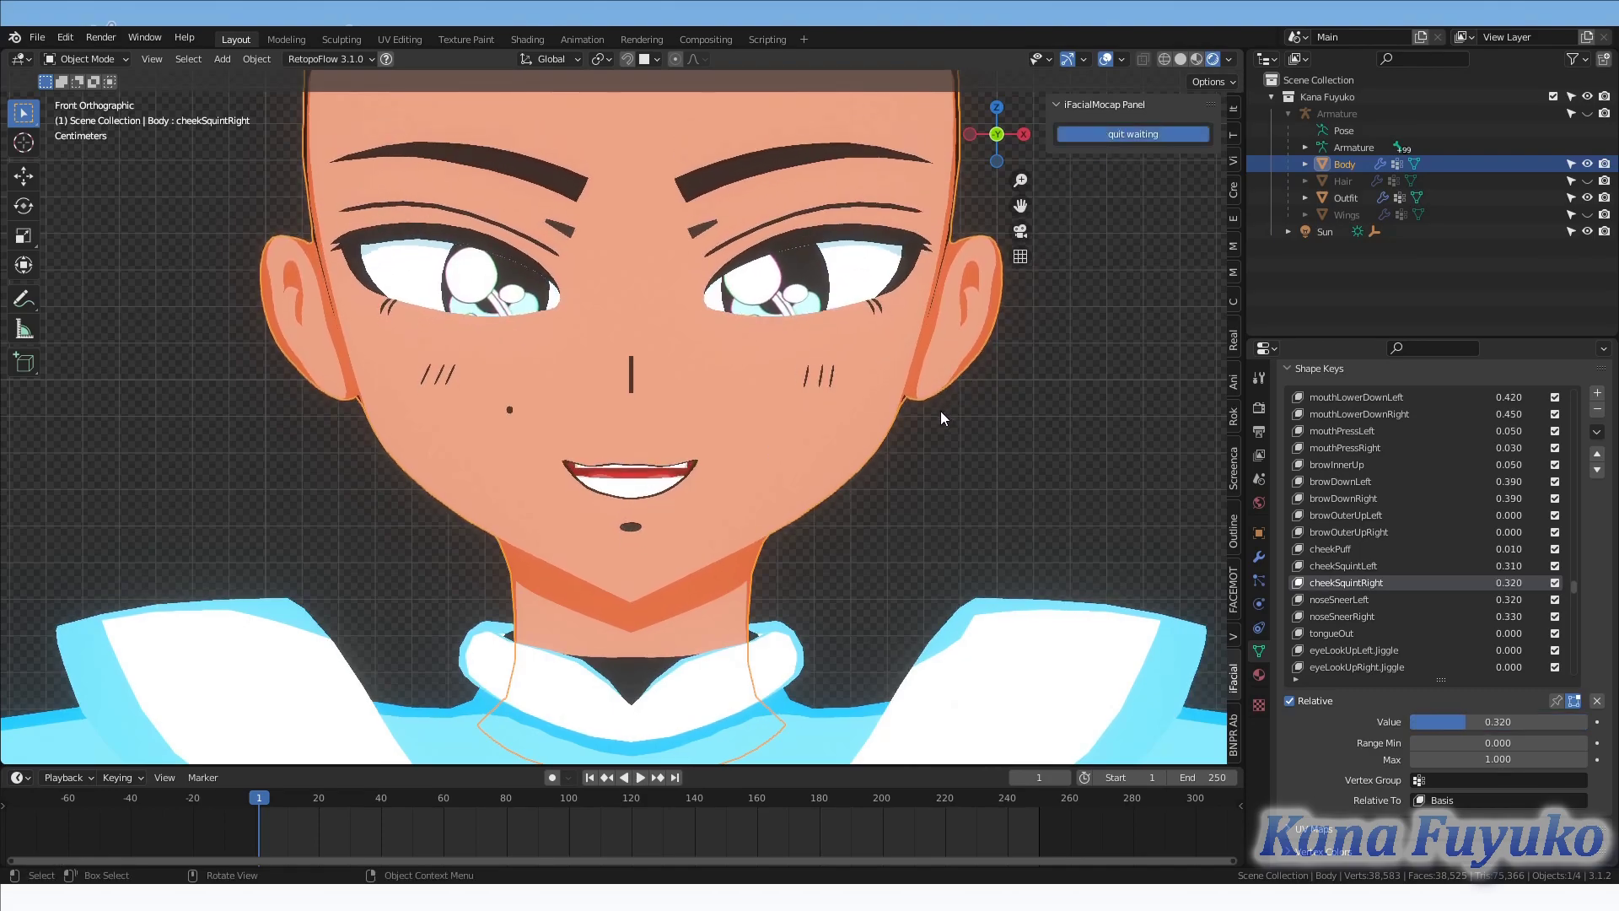